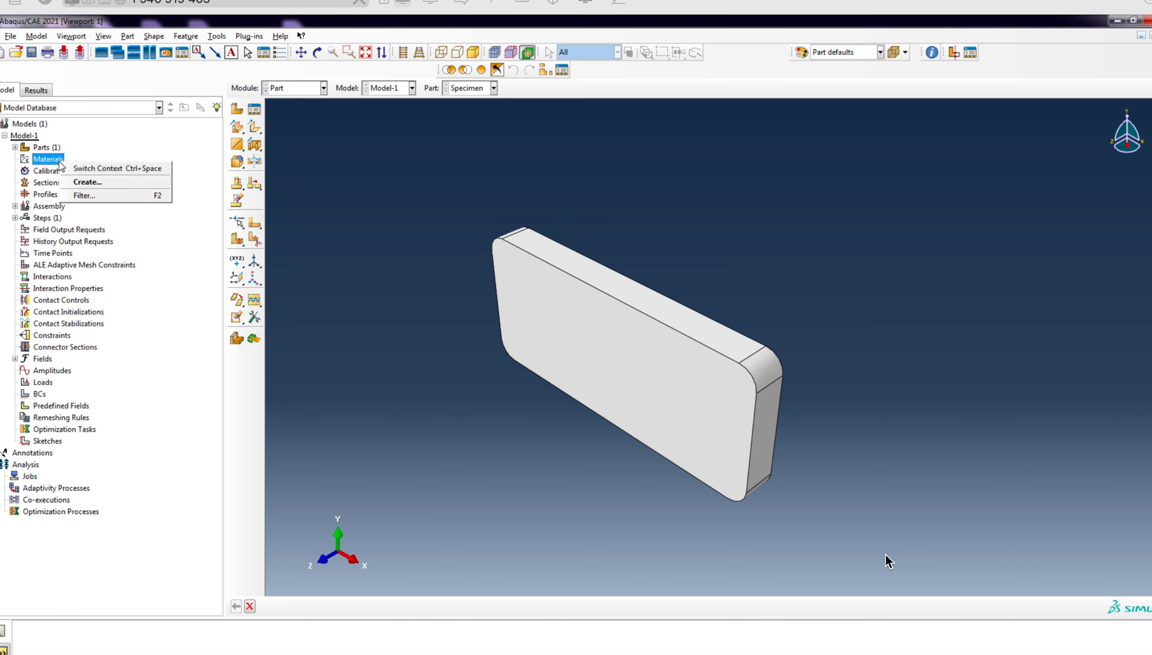
# Create a material named aluminum with isotropic elasticity, Young's modulus 70000 and Poisson's ratio 0.3
pyautogui.click(131, 180)
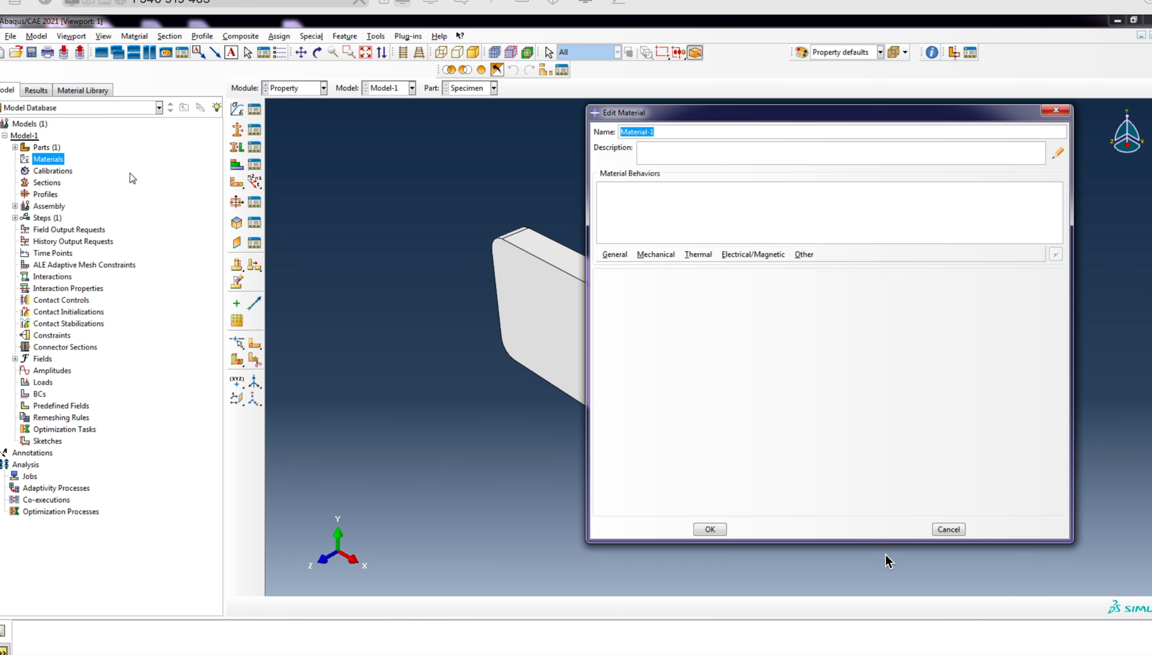
pyautogui.write('aluminum')
pyautogui.click(668, 255)
pyautogui.moveTo(713, 267)
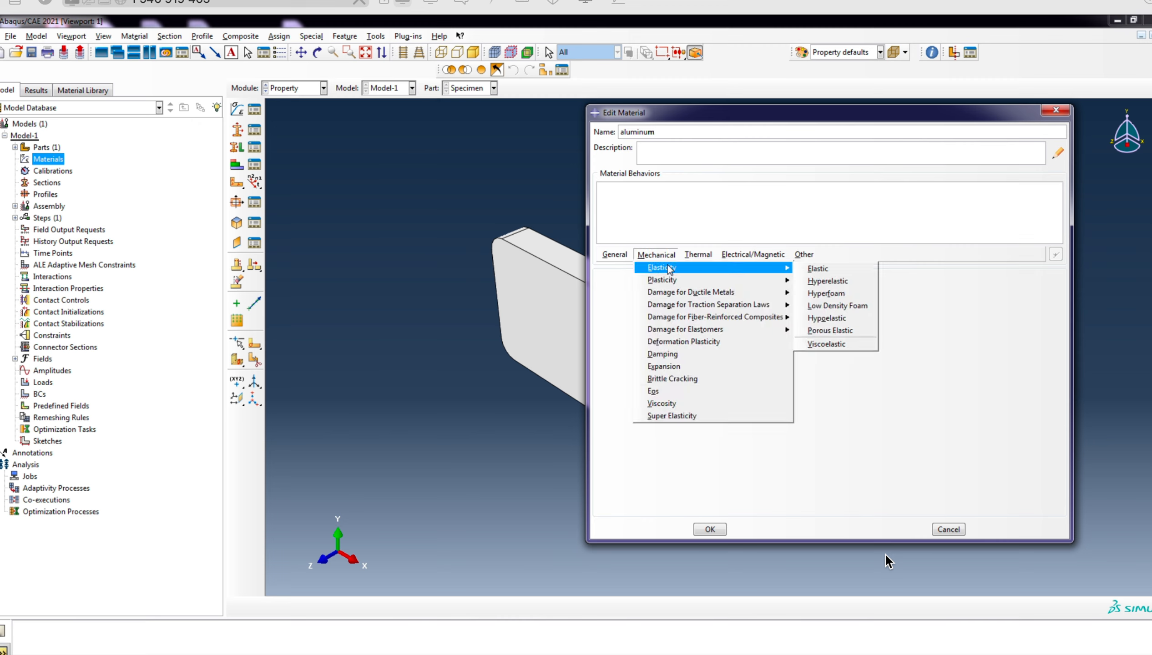
pyautogui.click(835, 267)
pyautogui.click(614, 422)
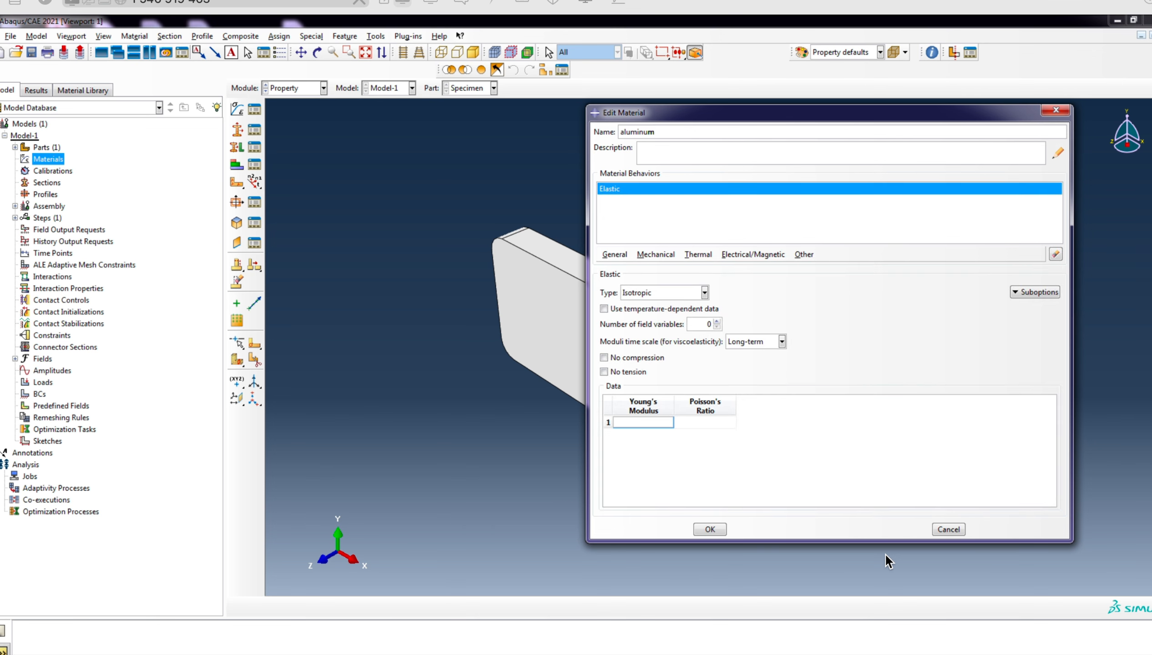
pyautogui.write('70000')
pyautogui.click(696, 422)
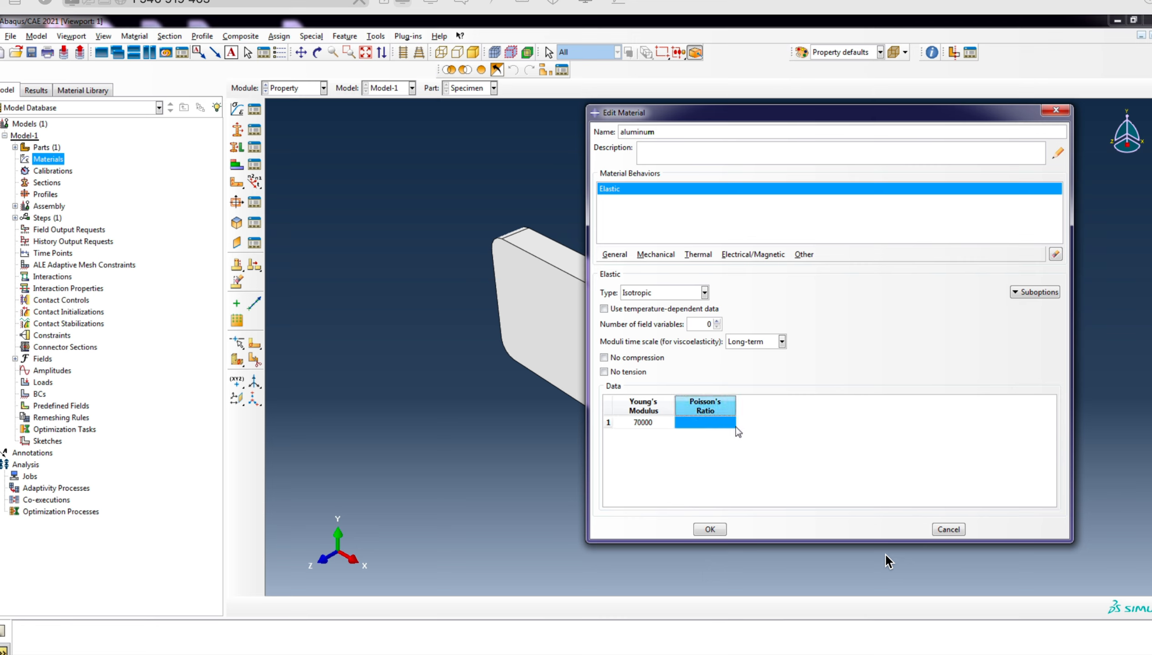
pyautogui.click(691, 423)
pyautogui.write('0')
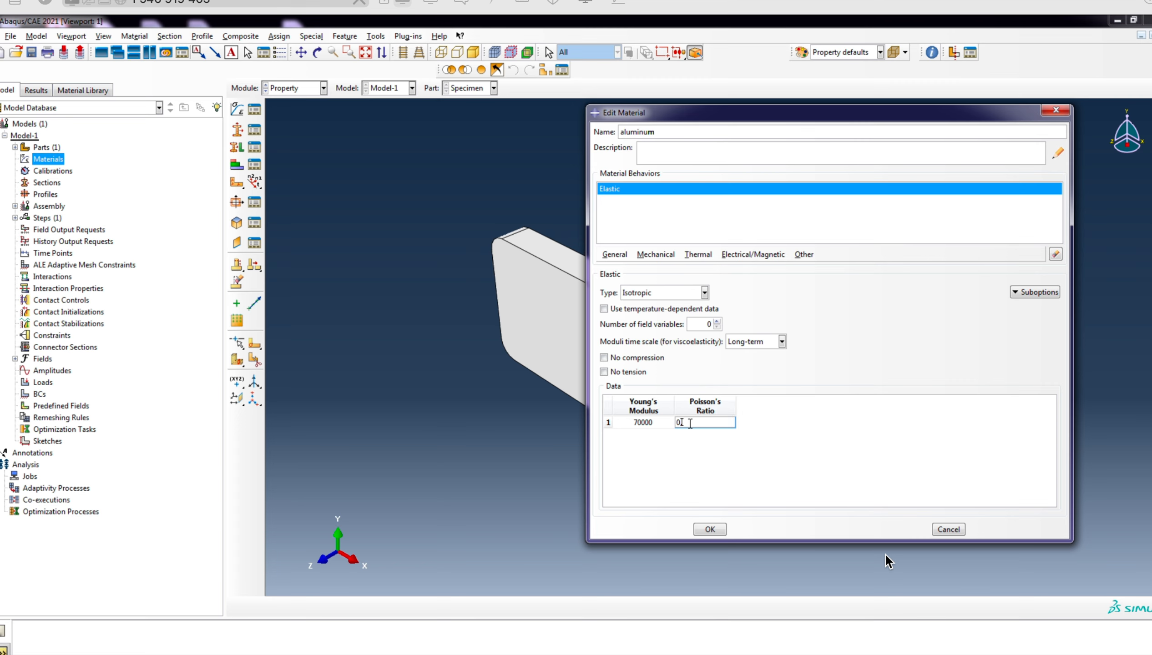
pyautogui.write('.3')
# Add a uniform mass density of 2.7e-09 to the aluminum material and save the material
pyautogui.moveTo(676, 120); pyautogui.dragTo(634, 114)
pyautogui.click(573, 251)
pyautogui.click(577, 262)
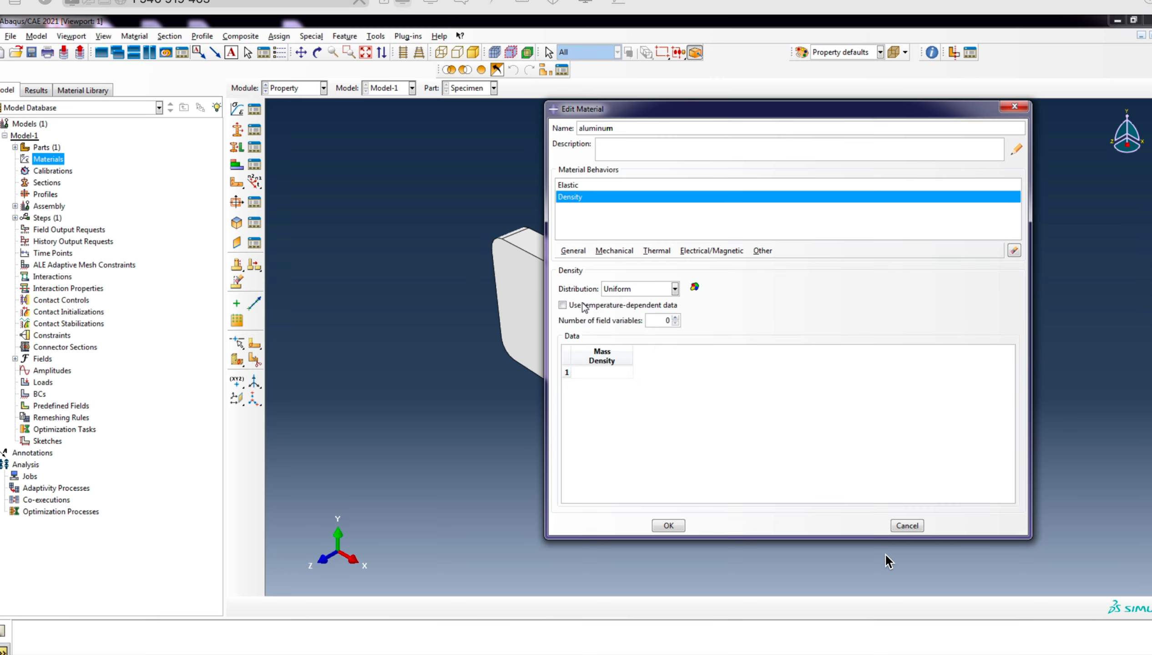
pyautogui.click(599, 372)
pyautogui.write('2.7e-09')
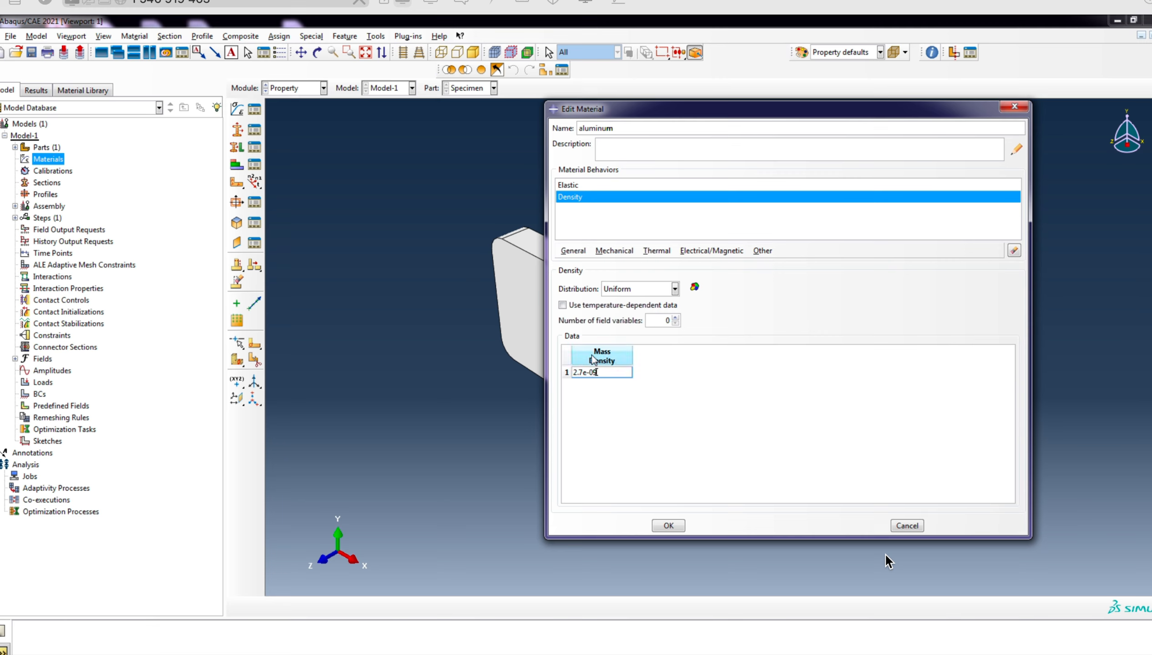
pyautogui.click(668, 526)
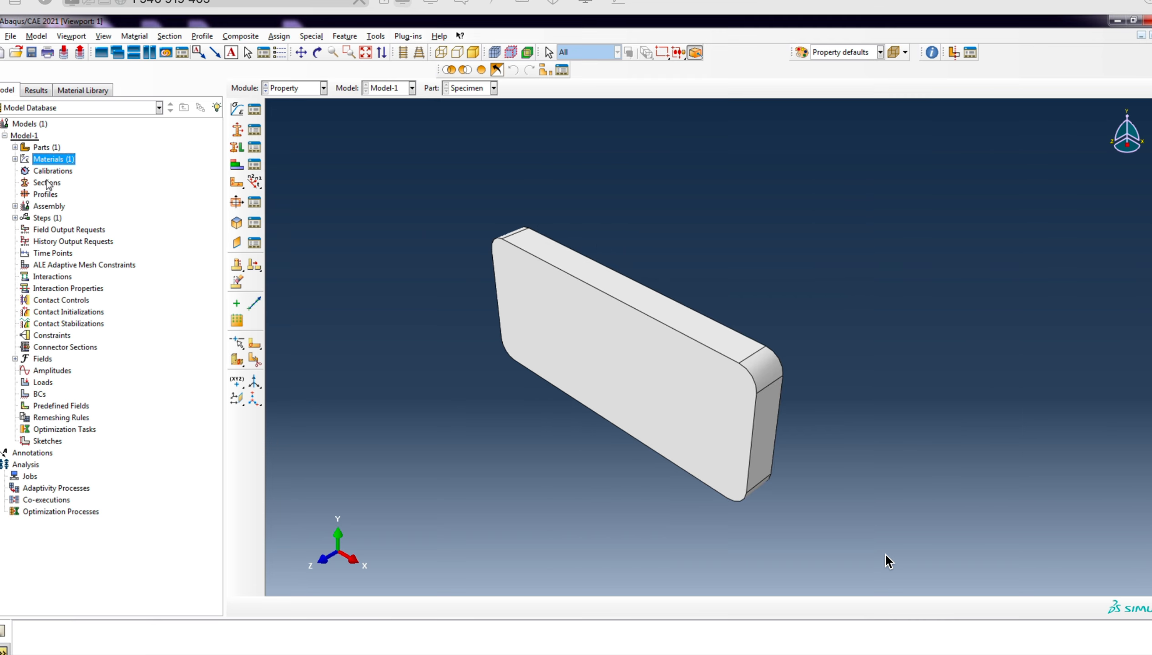
# Create a solid homogeneous section named aluminum that uses the aluminum material
pyautogui.click(47, 183)
pyautogui.rightClick(47, 183)
pyautogui.click(92, 201)
pyautogui.write('aluminum')
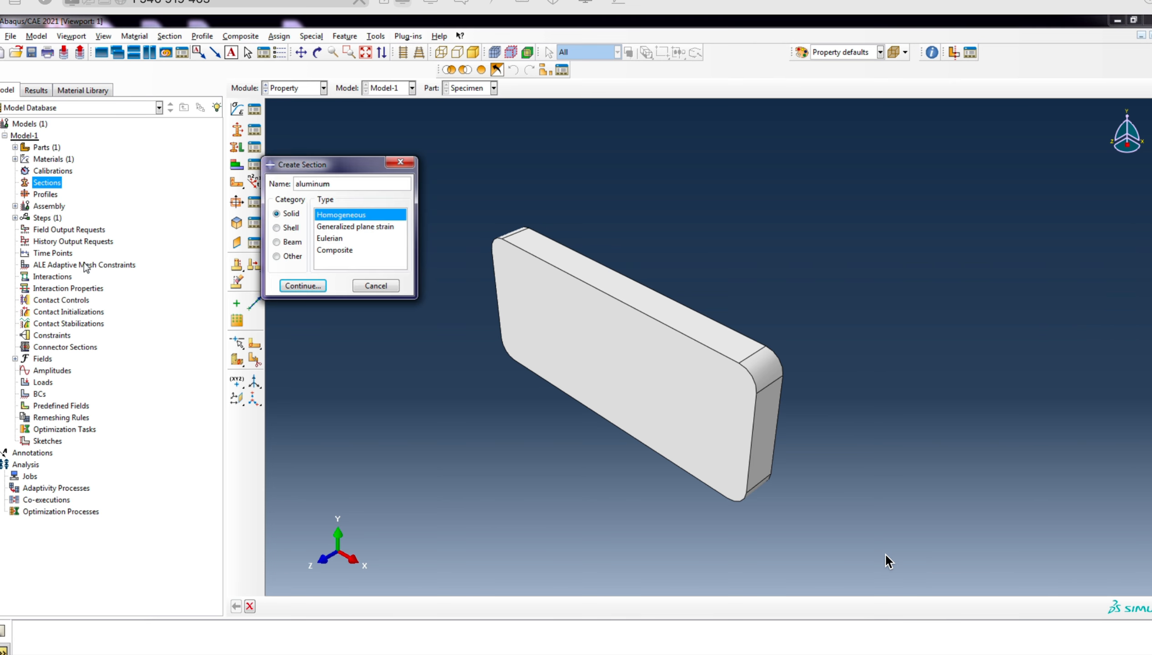
pyautogui.click(302, 286)
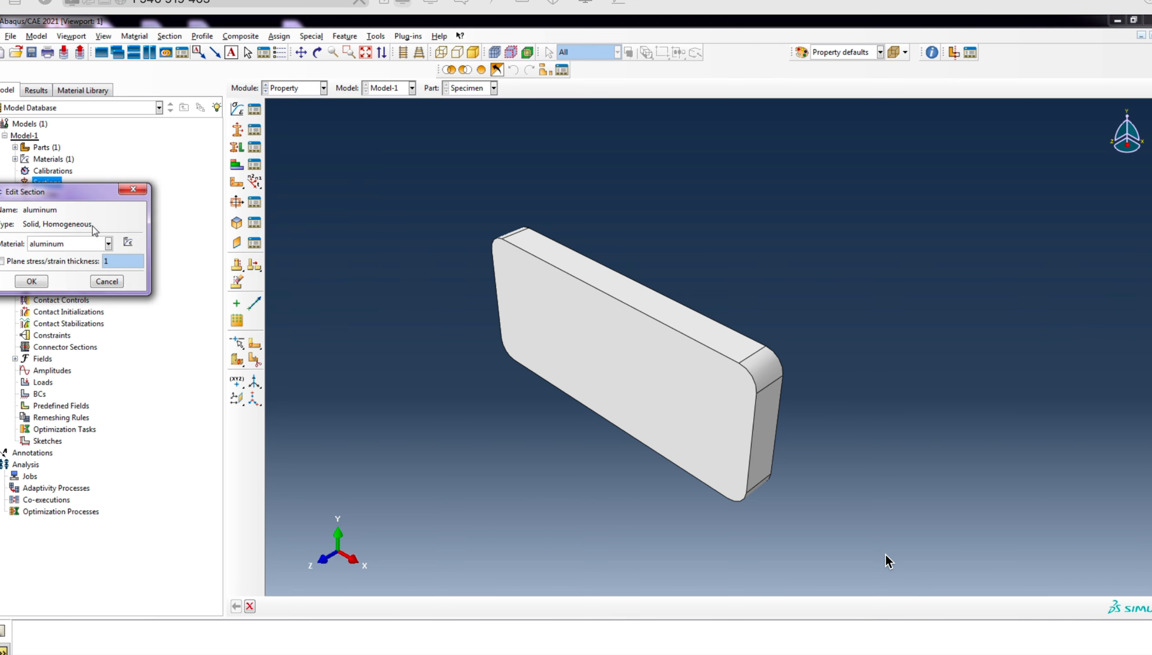
pyautogui.click(33, 281)
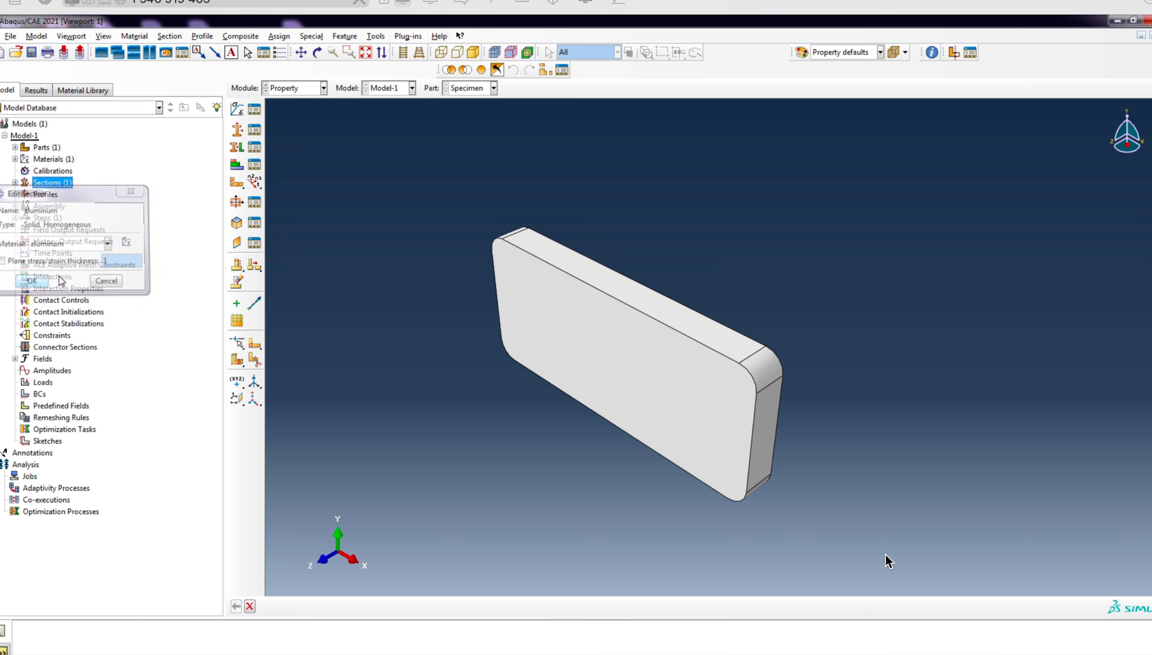
# Assign the aluminum section to the whole Specimen body
pyautogui.click(238, 146)
pyautogui.click(596, 339)
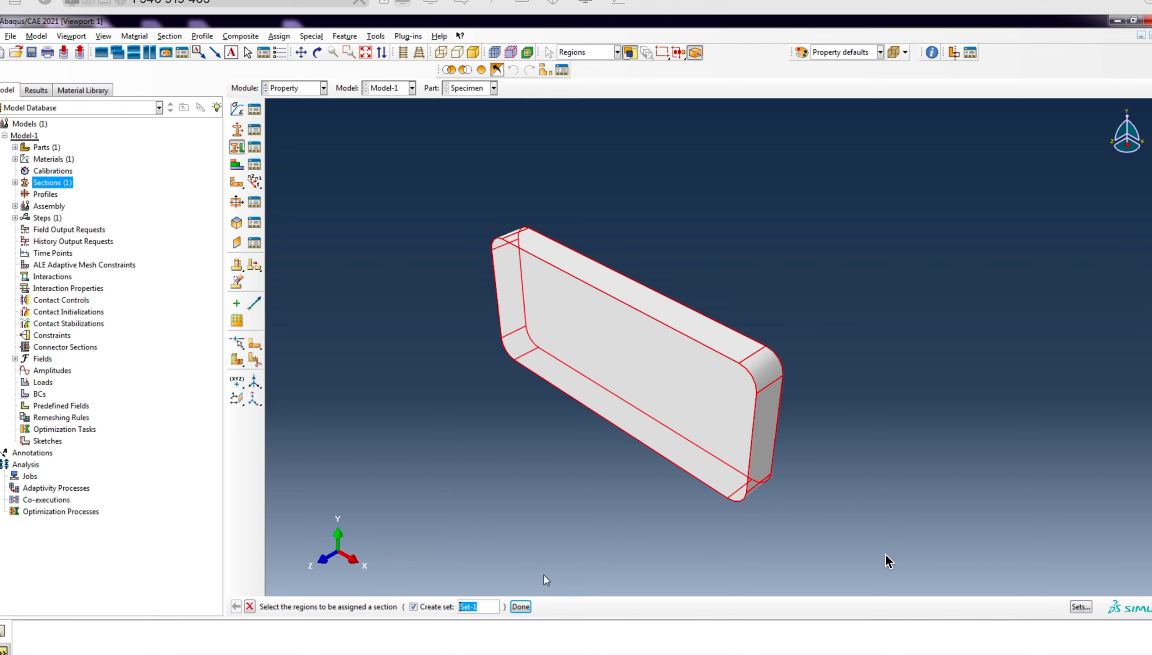
pyautogui.click(520, 606)
pyautogui.click(27, 260)
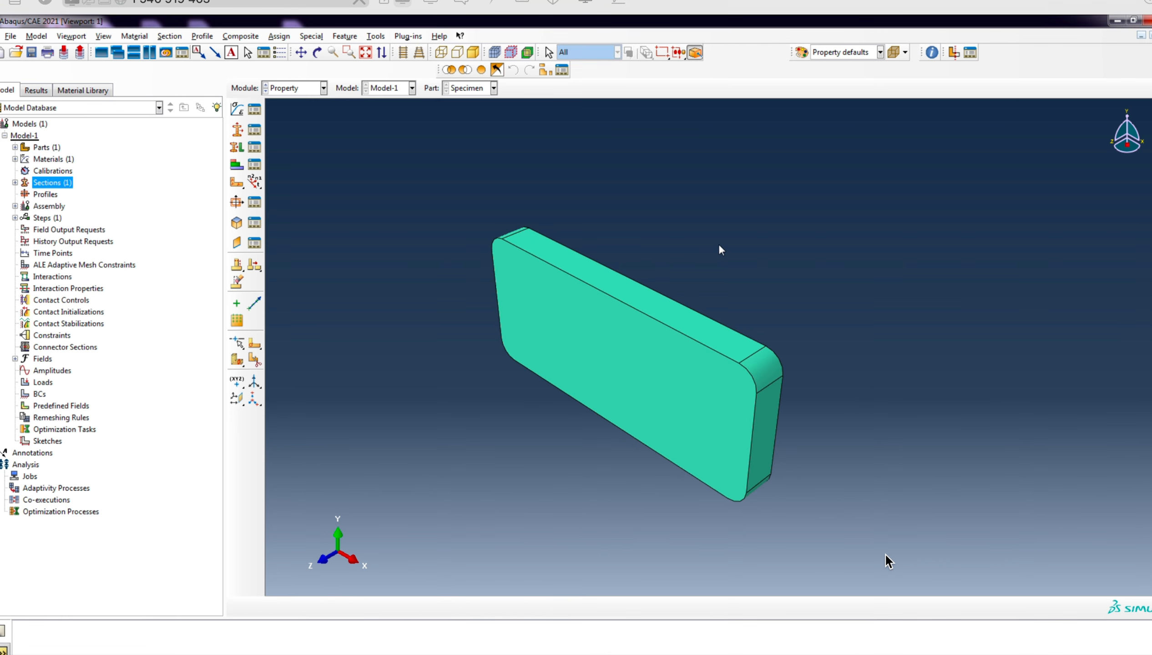
pyautogui.scroll(-2, 437, 468)
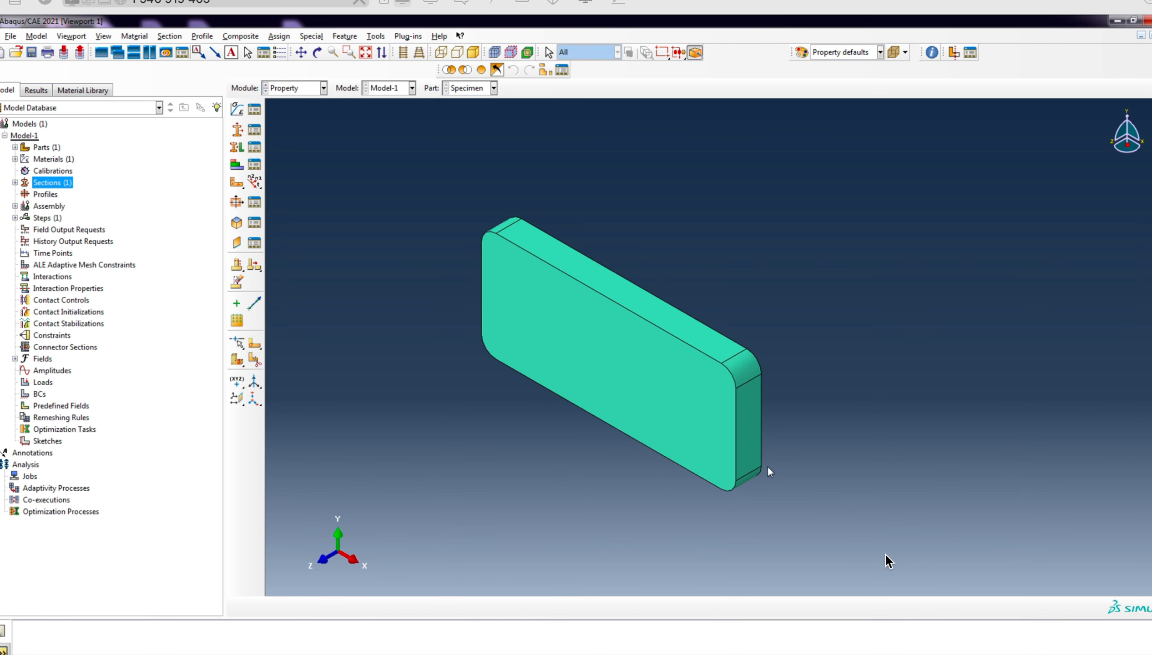
pyautogui.scroll(2, 439, 302)
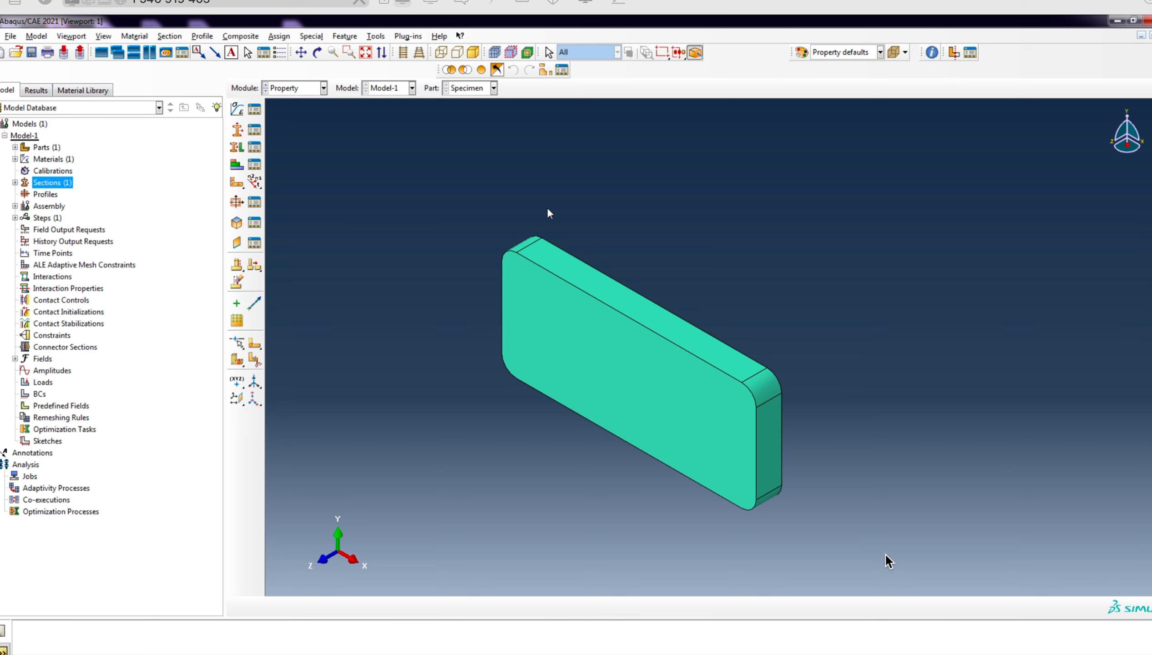
# Start a new 3D analytical rigid part named ground with an extruded shell base feature and approximate size 200
pyautogui.click(15, 147)
pyautogui.doubleClick(42, 148)
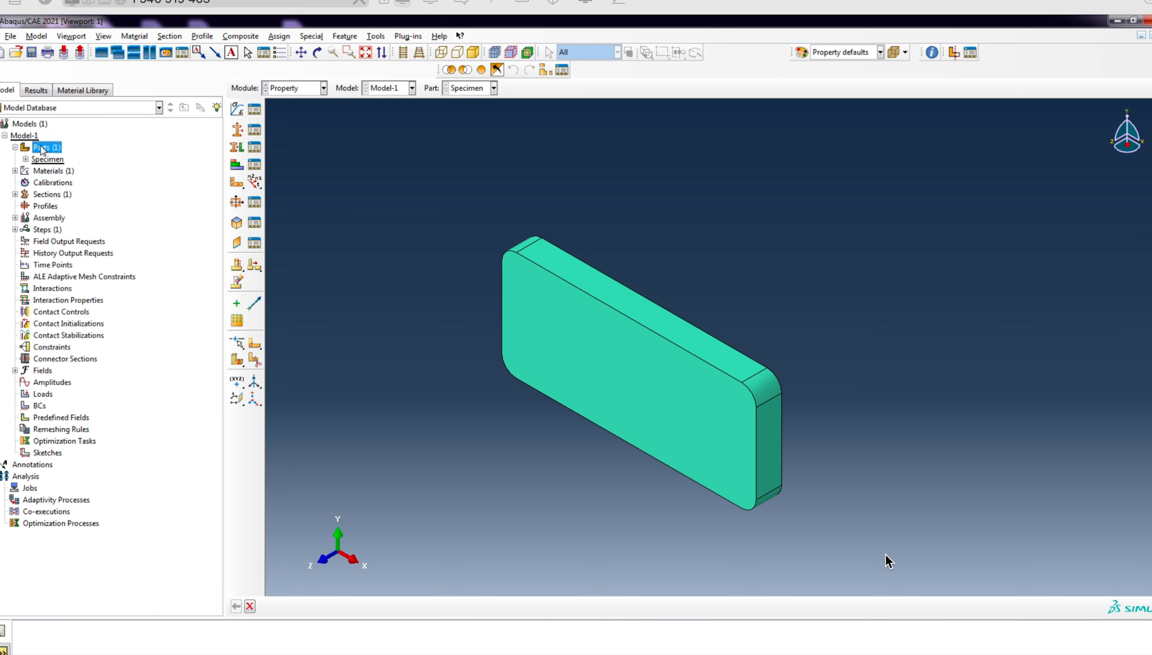
pyautogui.rightClick(42, 149)
pyautogui.click(95, 168)
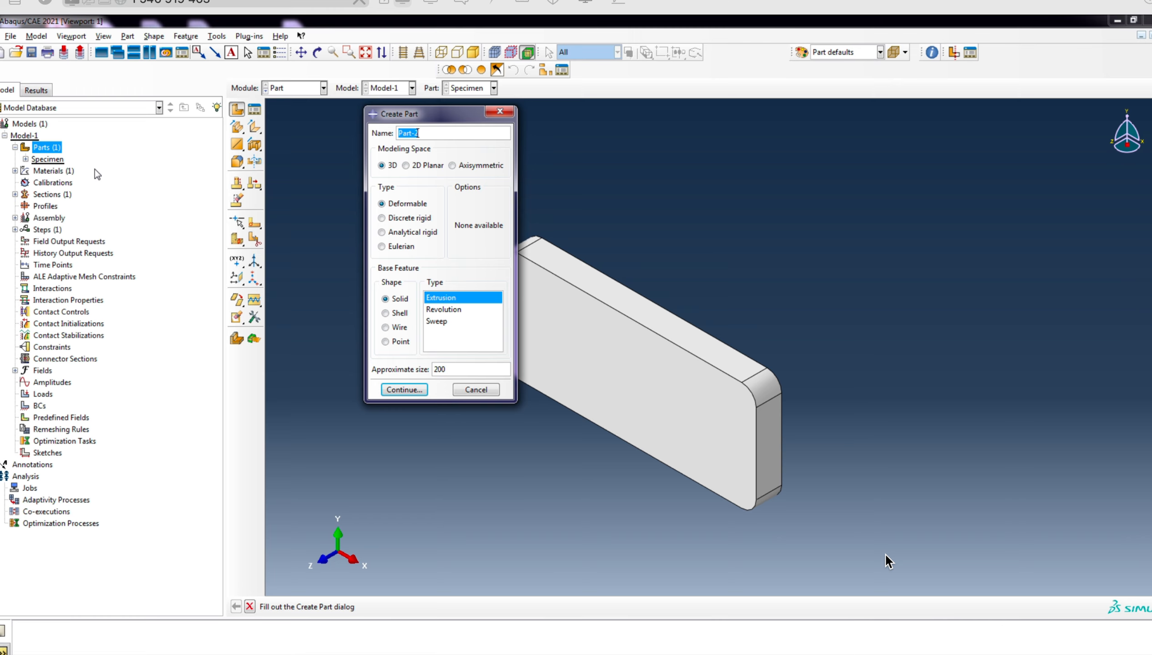
pyautogui.moveTo(425, 118); pyautogui.dragTo(362, 135)
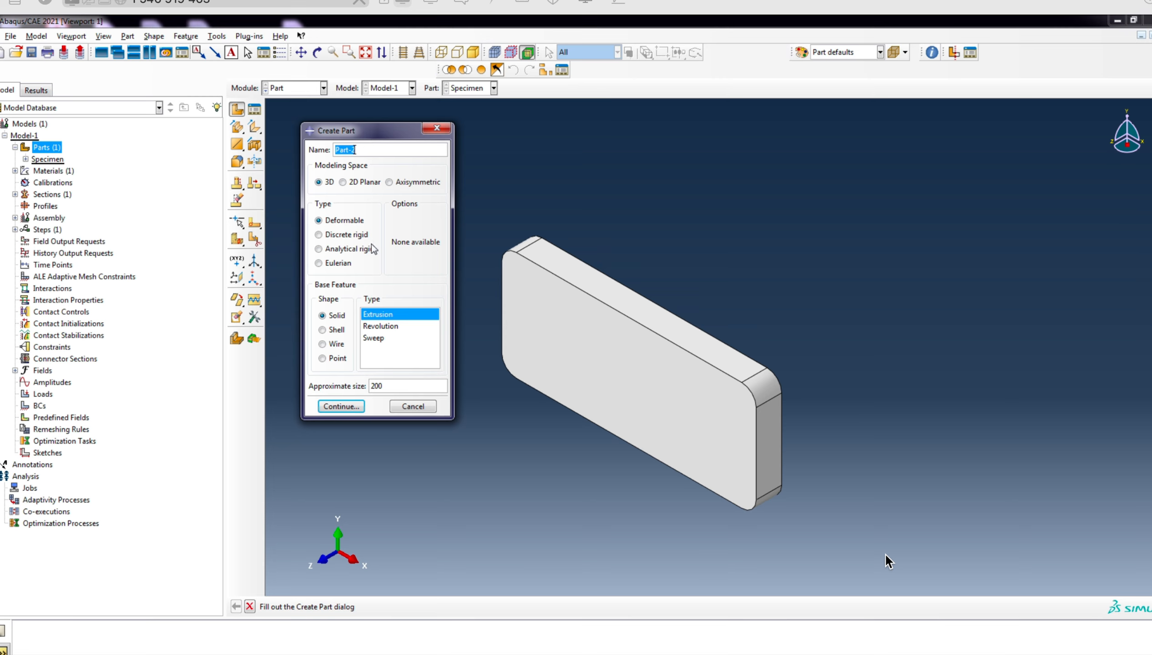
pyautogui.click(338, 249)
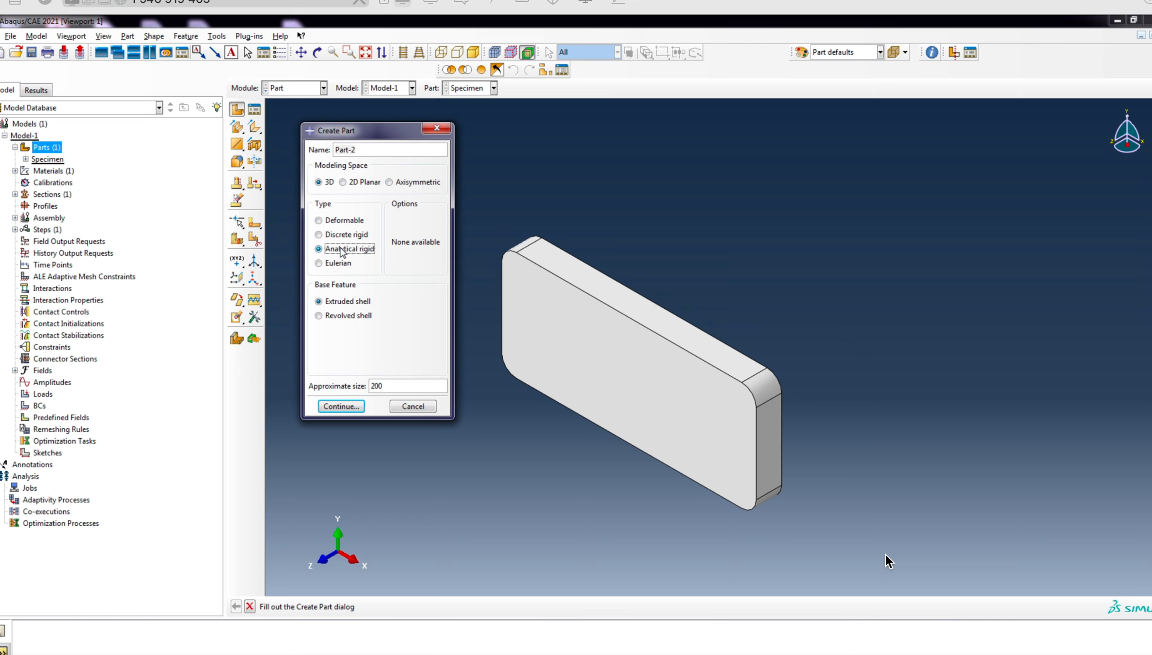
pyautogui.tripleClick(407, 147)
pyautogui.write('ground')
pyautogui.click(341, 406)
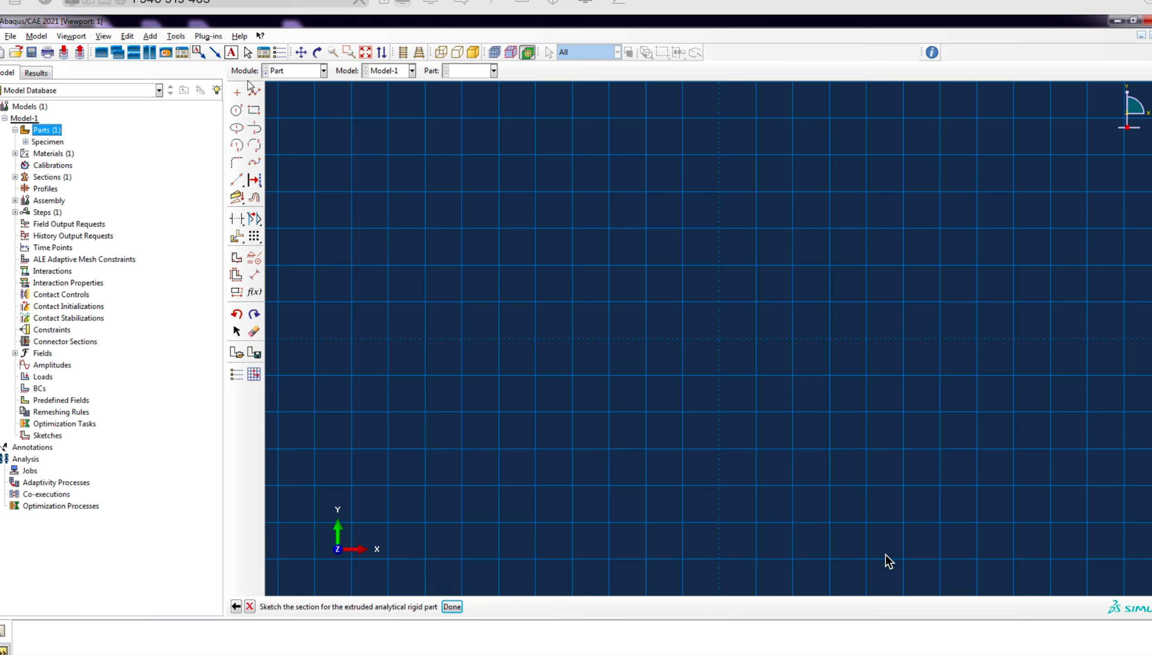
# Sketch a horizontal line about 70 long on the X axis, across the sketch origin
pyautogui.click(254, 93)
pyautogui.click(498, 339)
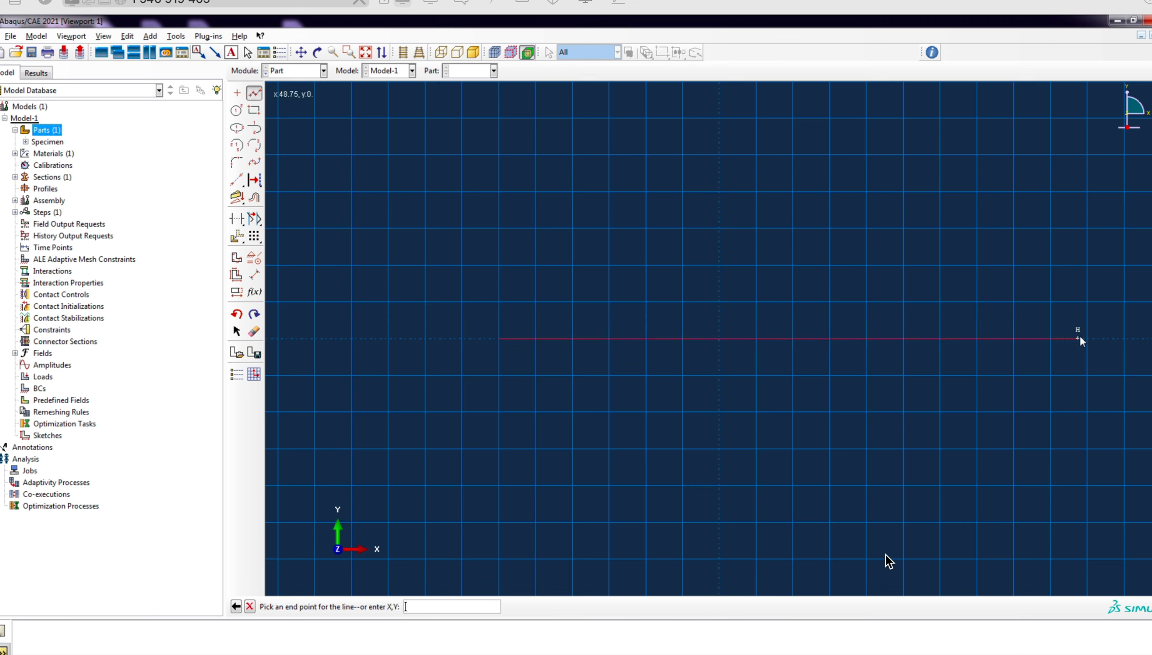
pyautogui.click(1013, 339)
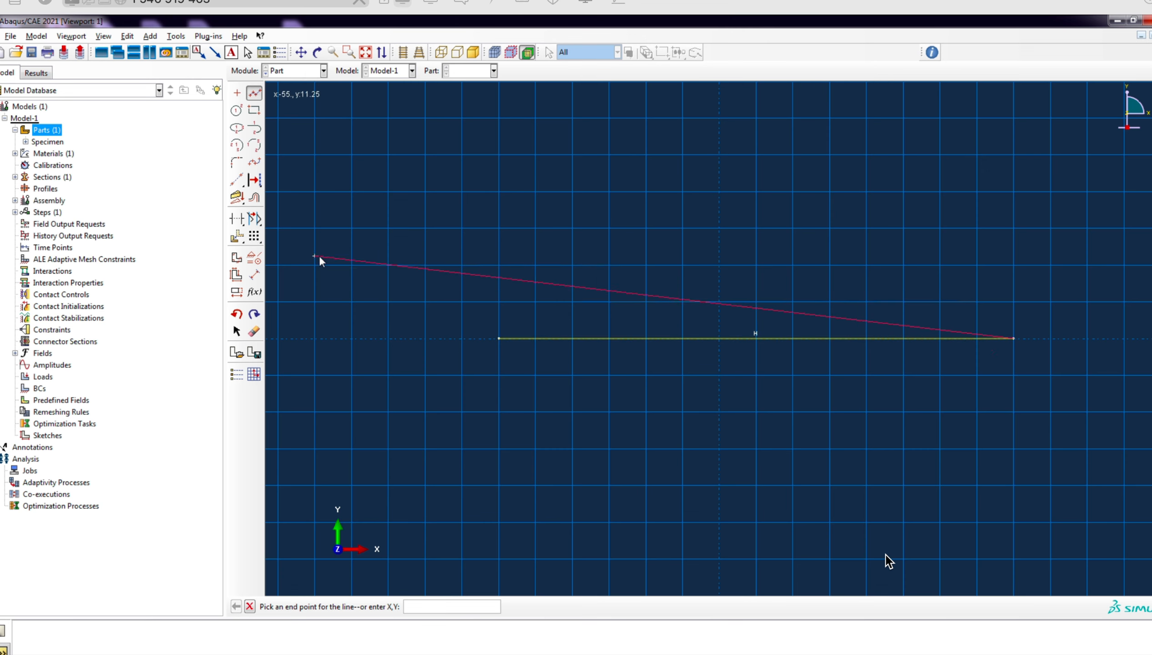
# Dimension the horizontal line to a length of 200 and finish the sketch as the ground part's extruded shell
pyautogui.click(254, 275)
pyautogui.click(710, 338)
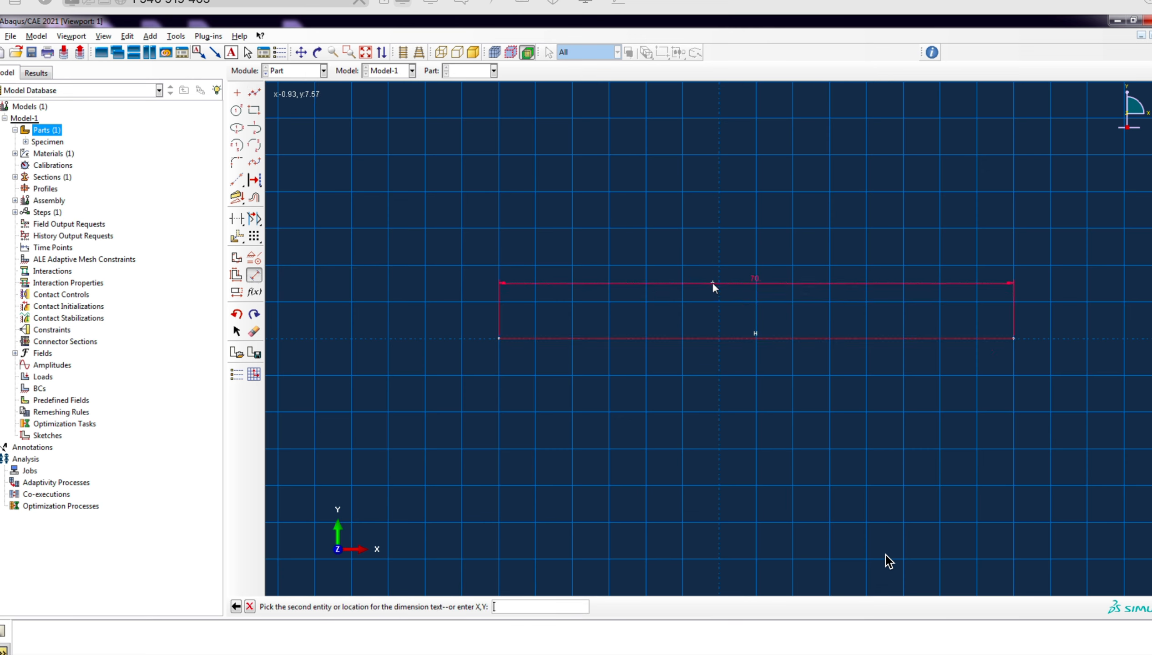
pyautogui.click(712, 283)
pyautogui.write('200')
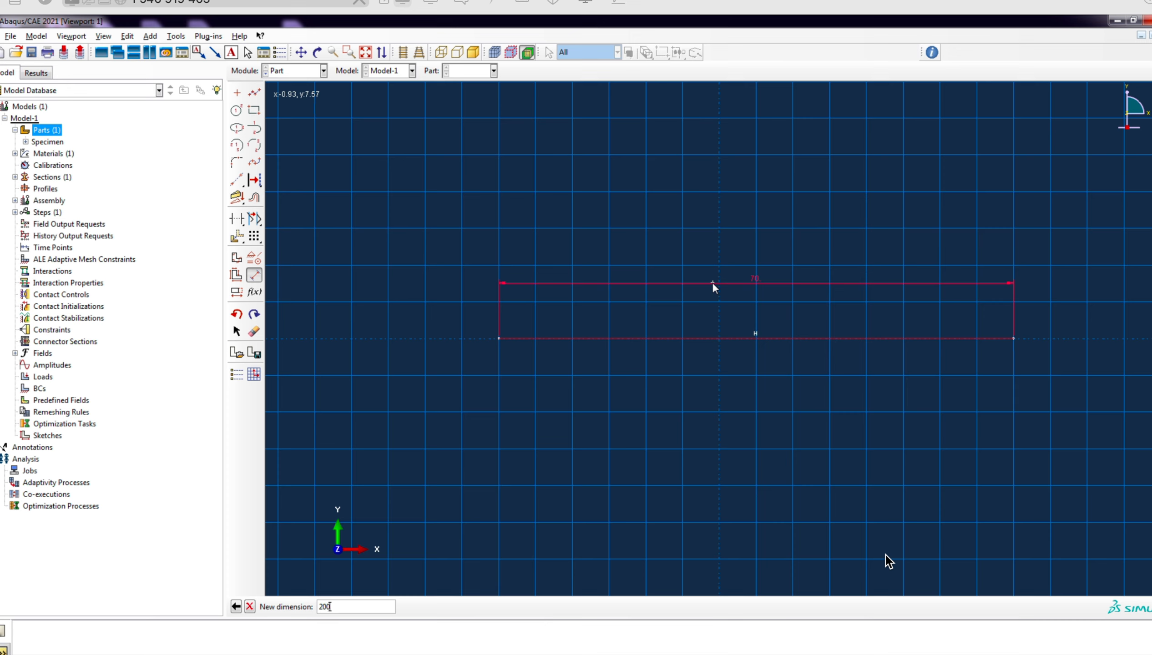
pyautogui.press('Return')
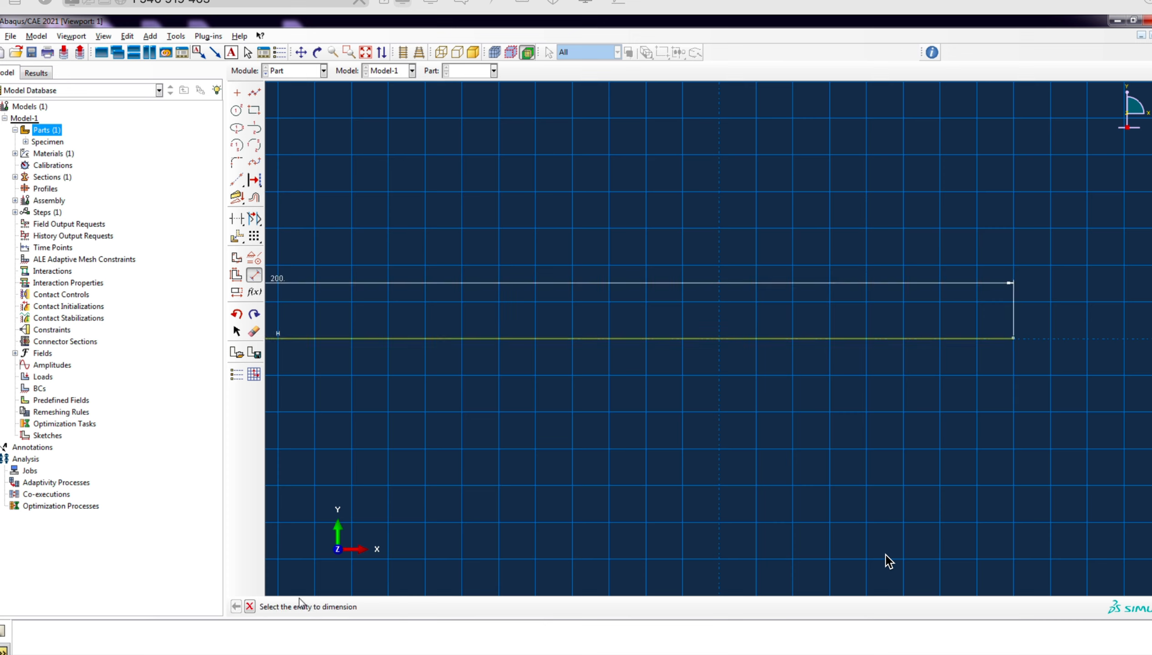
pyautogui.click(249, 606)
pyautogui.click(452, 608)
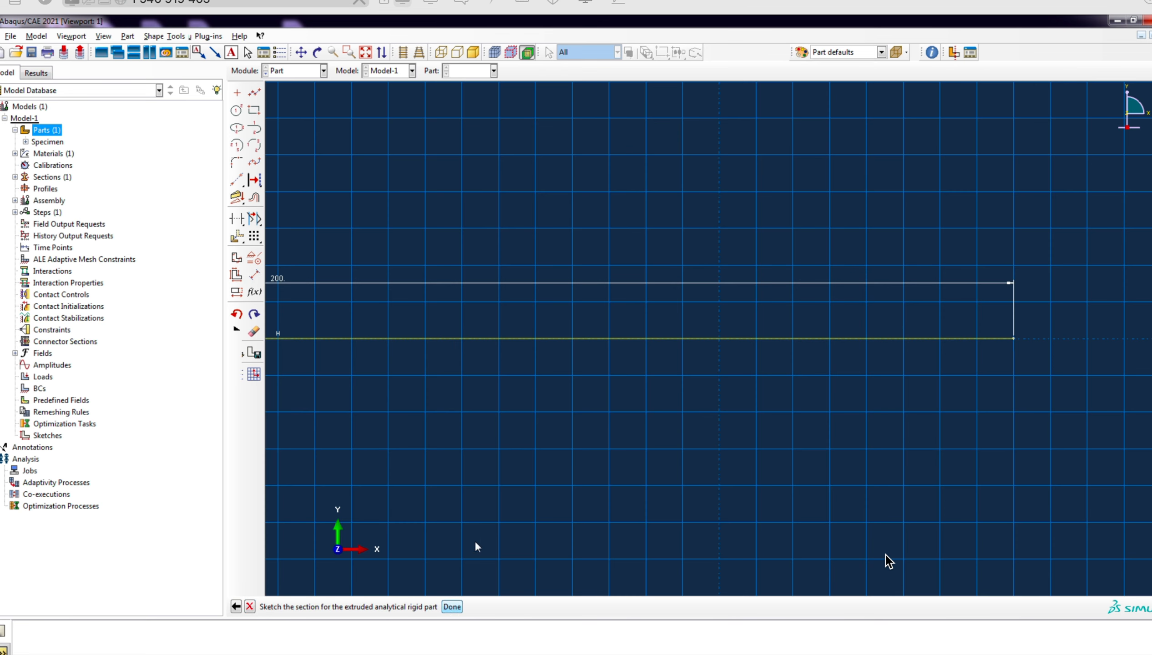
pyautogui.press('Return')
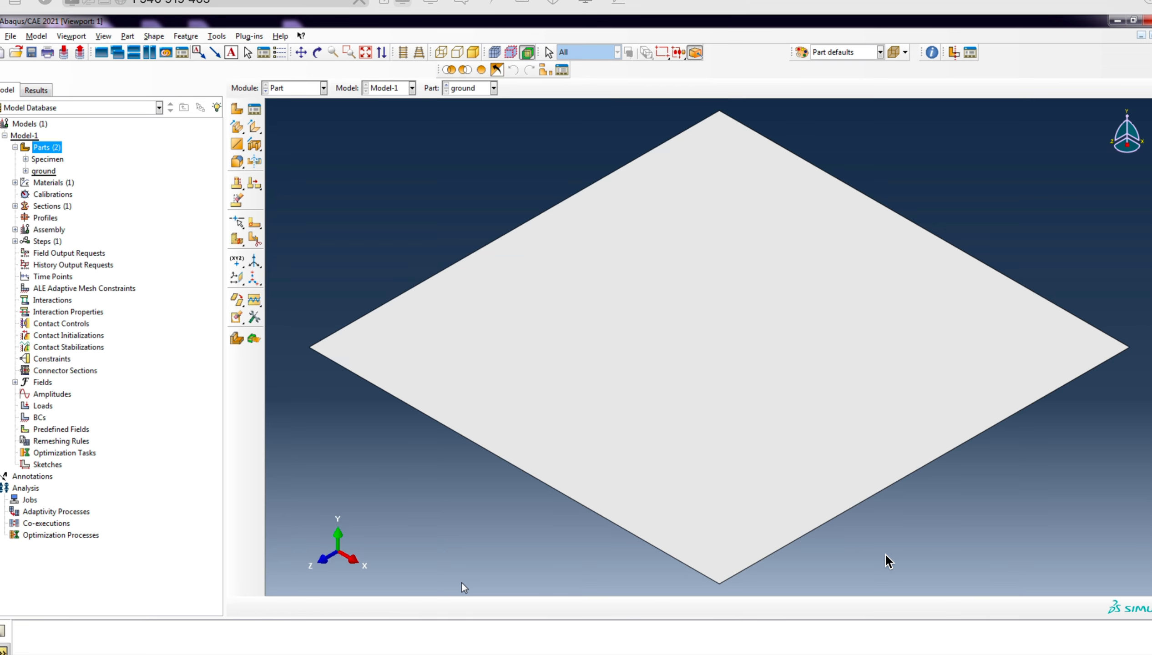
pyautogui.scroll(-4, 501, 402)
pyautogui.scroll(2, 496, 450)
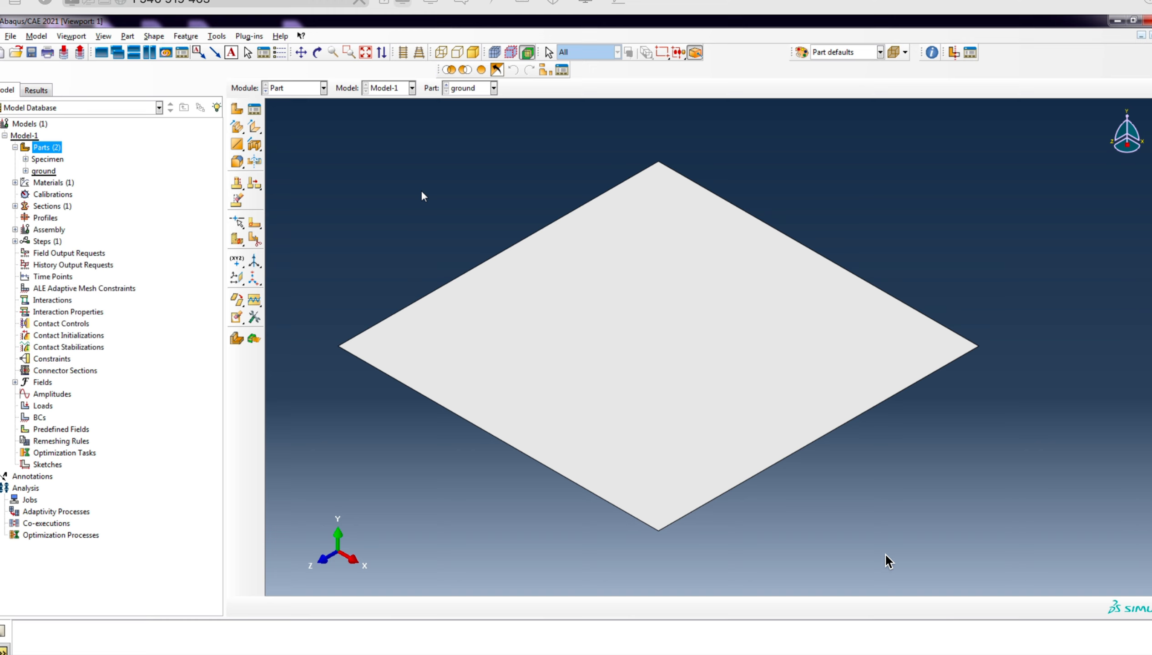
pyautogui.scroll(1, 526, 201)
pyautogui.scroll(-2, 525, 201)
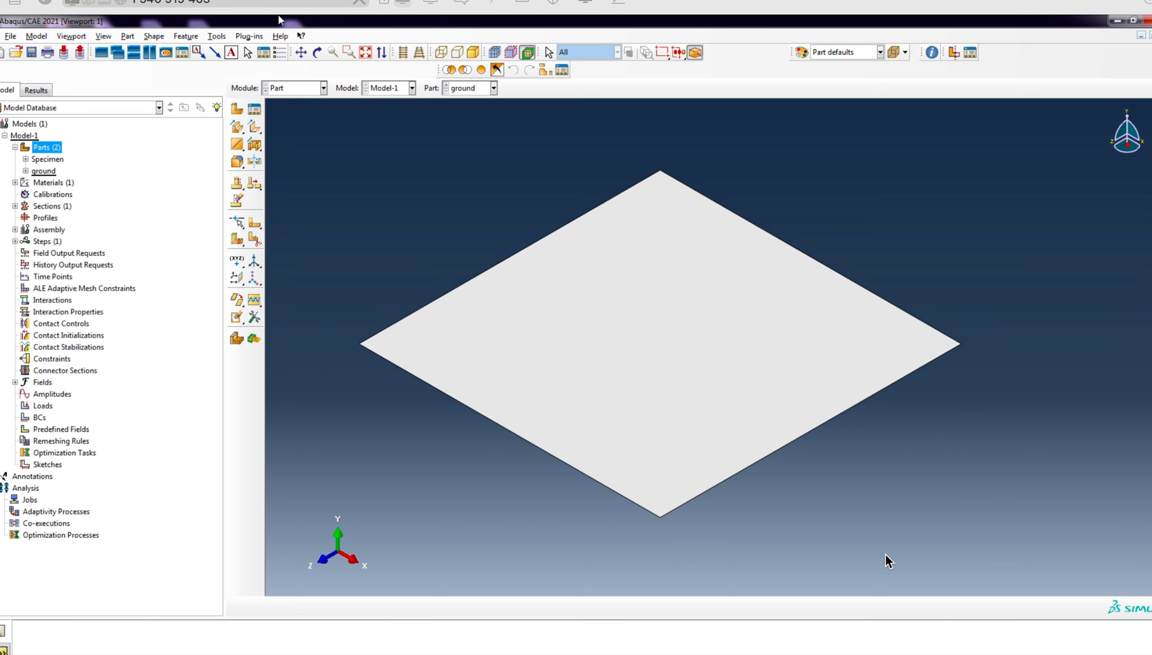
pyautogui.click(216, 35)
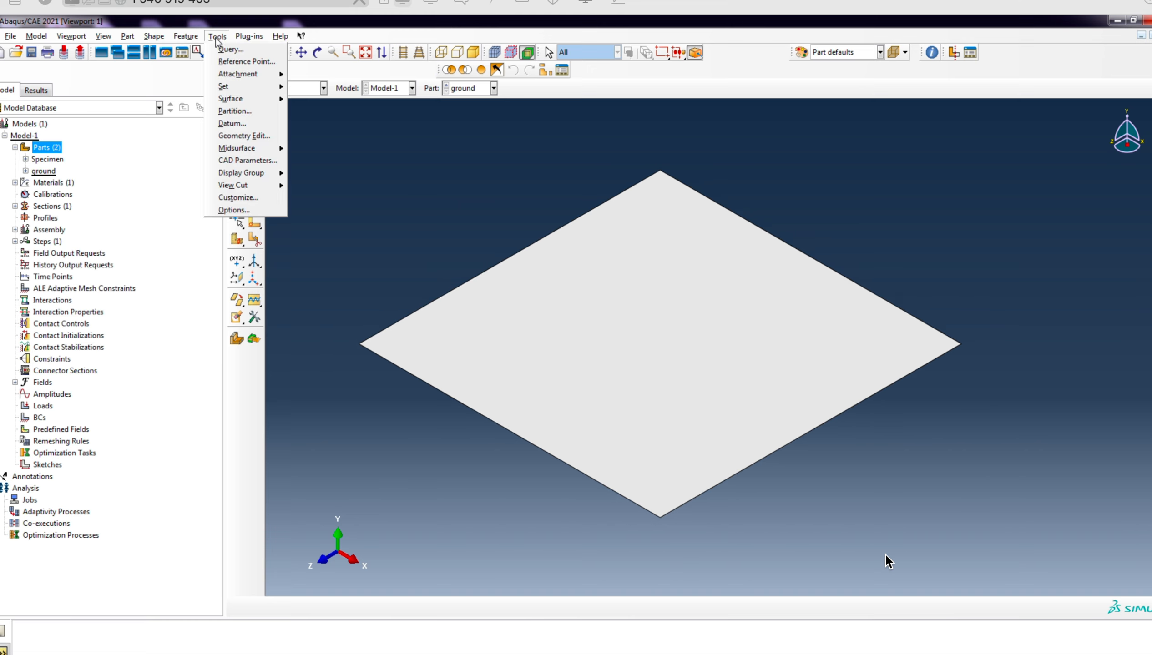
pyautogui.click(430, 95)
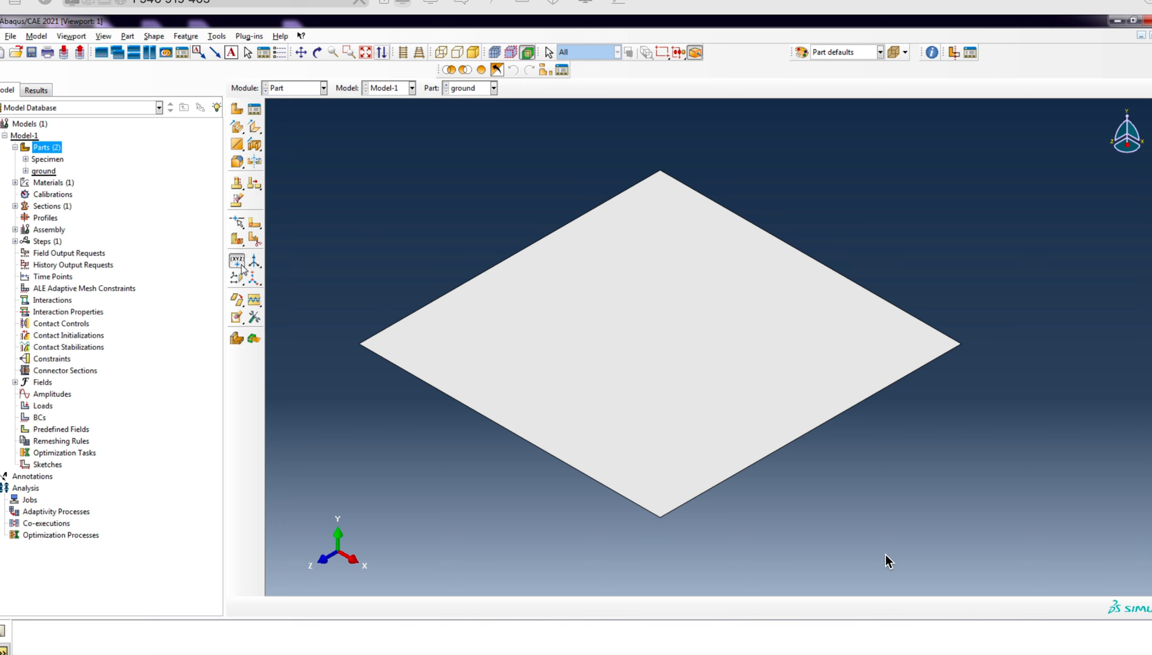
# Create a datum point at the ground plate's centre, midway between the midpoints of two opposite edges
pyautogui.moveTo(241, 268); pyautogui.dragTo(290, 267)
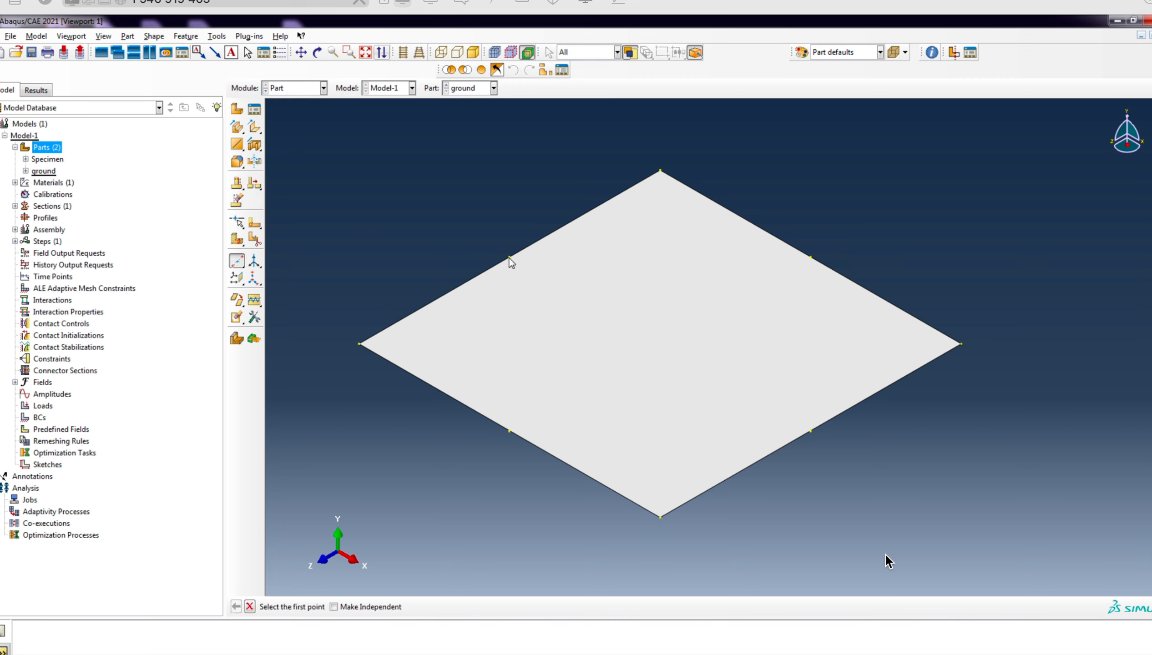
pyautogui.click(509, 257)
pyautogui.click(810, 430)
# Place a reference point for the ground part on the datum point at the plate's centre
pyautogui.click(217, 36)
pyautogui.click(237, 62)
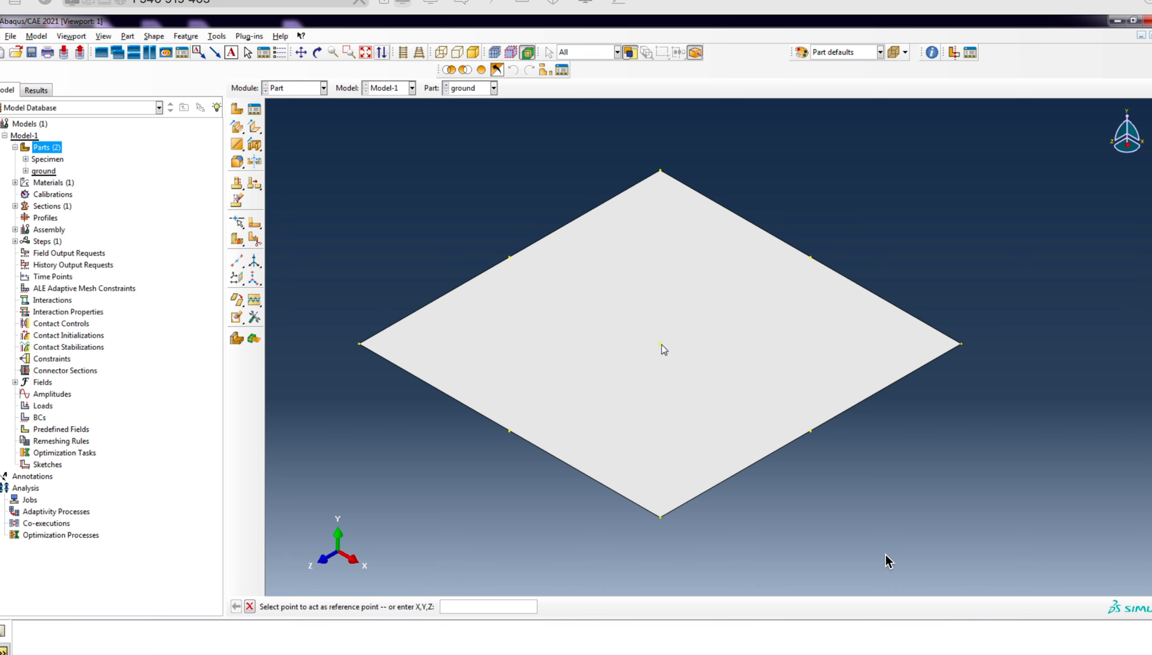
pyautogui.click(661, 344)
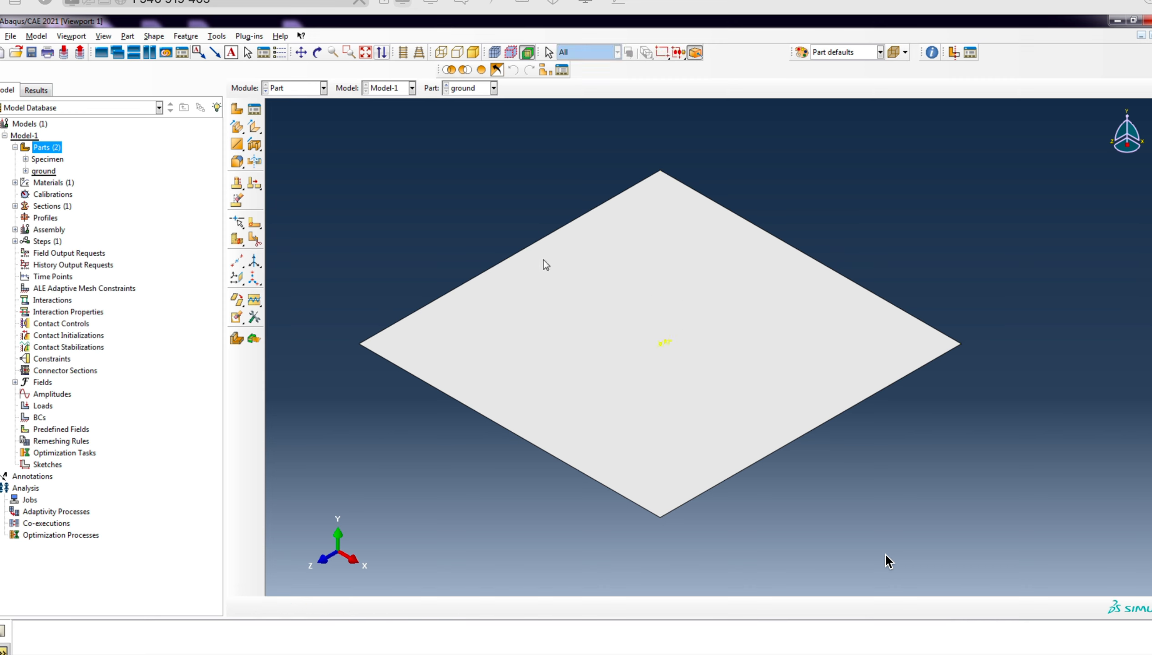
pyautogui.scroll(3, 673, 339)
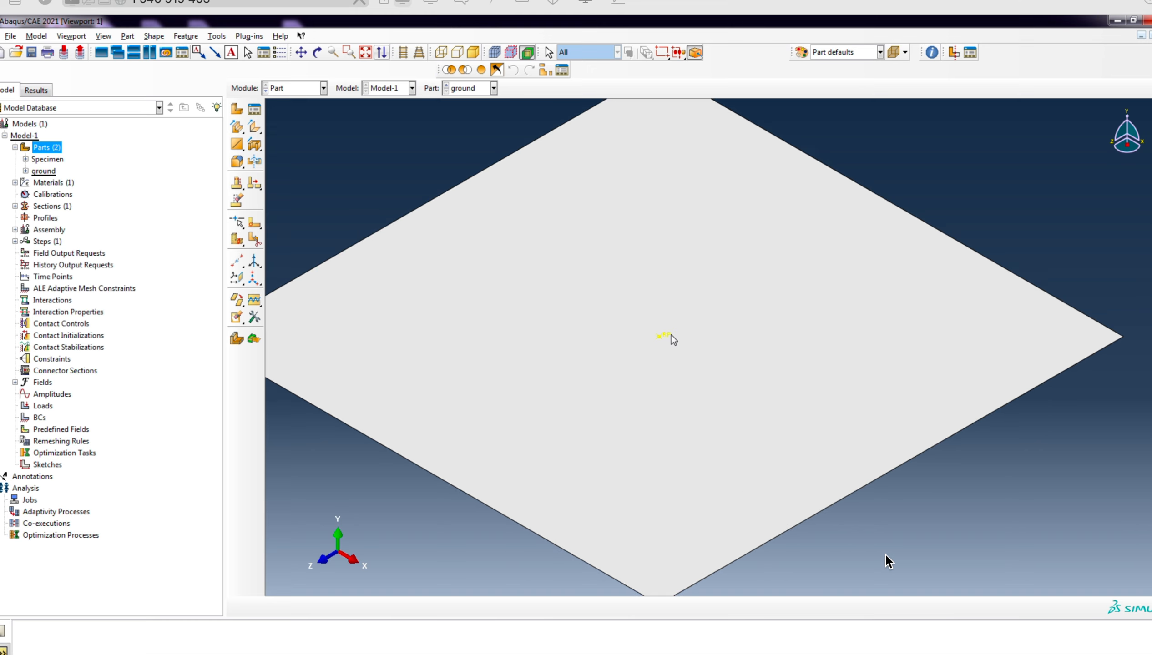
# Create dependent instances of the Specimen and ground parts in the assembly, auto-offset from other instances
pyautogui.scroll(-2, 681, 343)
pyautogui.scroll(-1, 633, 314)
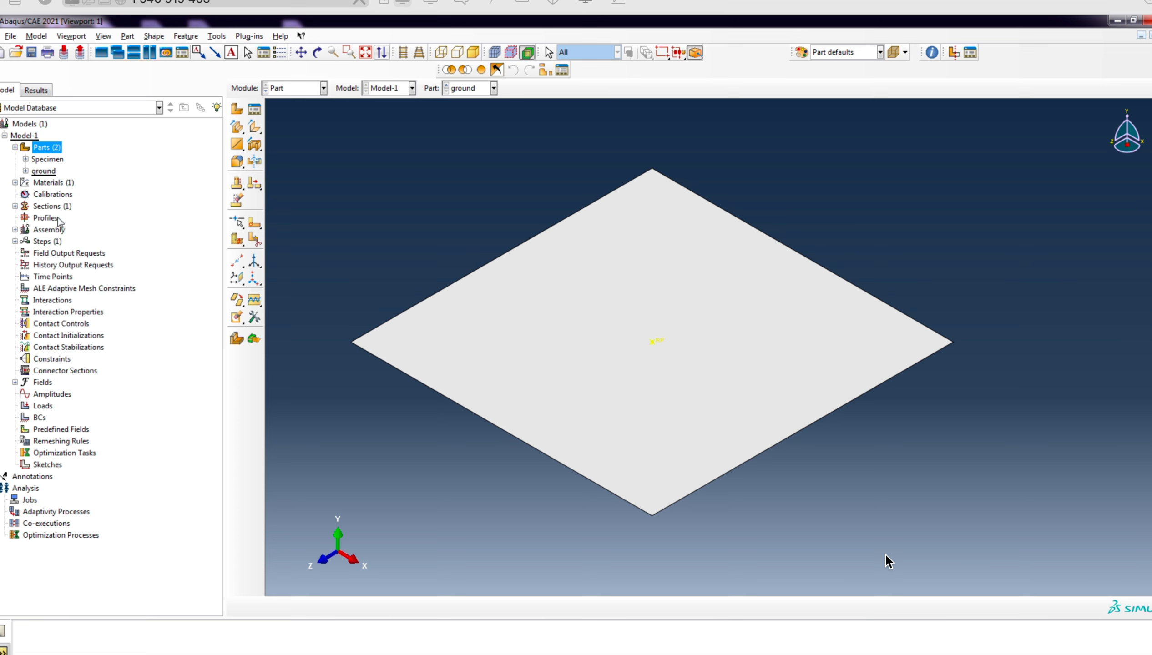
pyautogui.click(15, 229)
pyautogui.rightClick(57, 241)
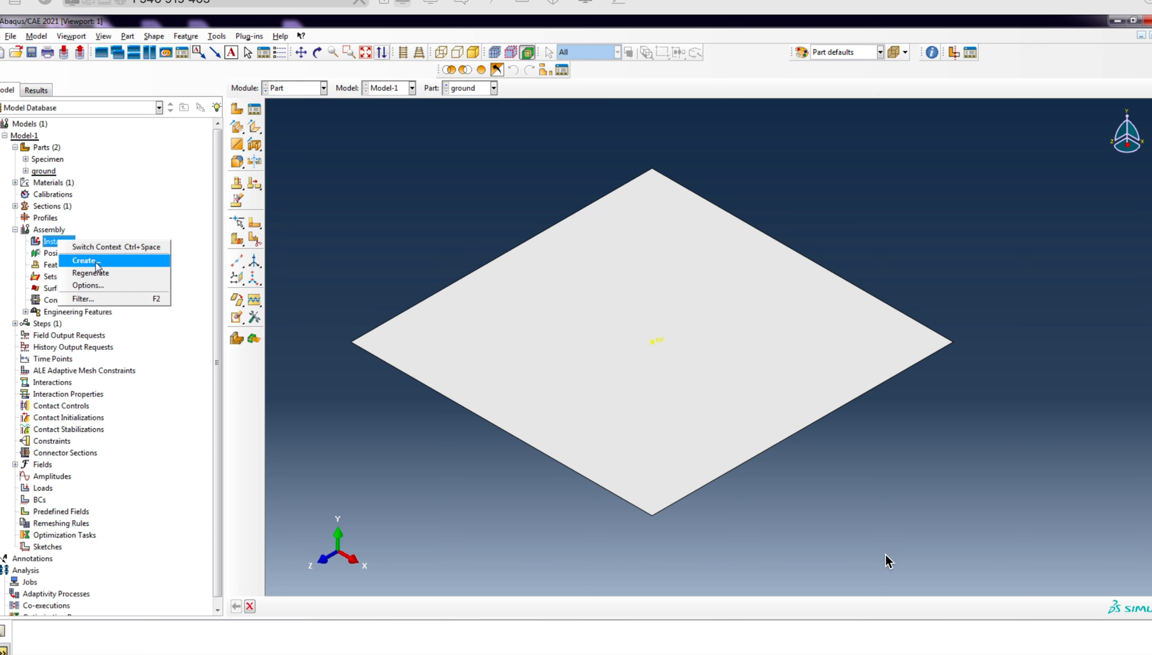
pyautogui.click(88, 261)
pyautogui.click(20, 328)
pyautogui.keyDown('shift'); pyautogui.click(20, 340); pyautogui.keyUp('shift')
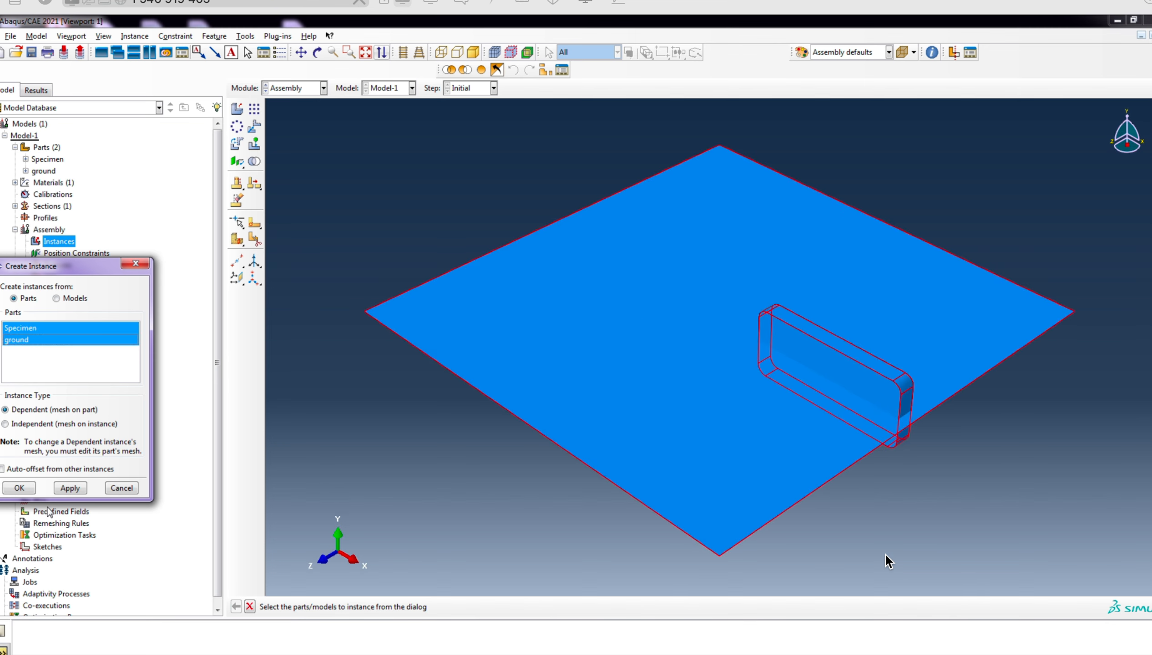
pyautogui.click(28, 469)
pyautogui.click(67, 488)
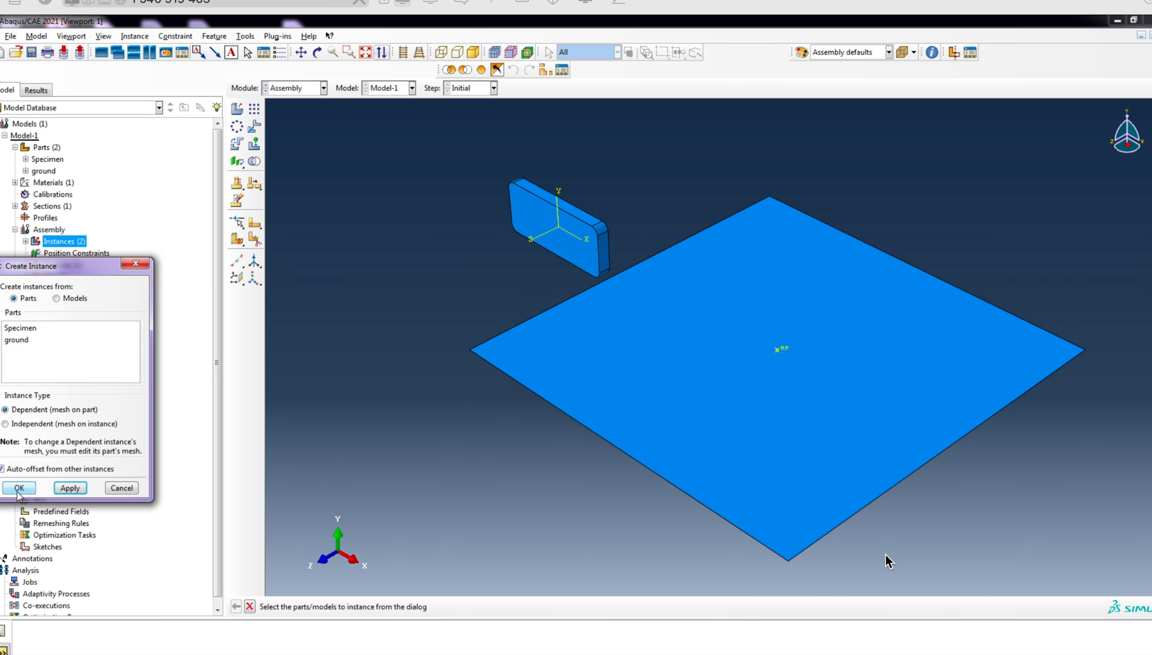
pyautogui.click(67, 488)
pyautogui.click(69, 400)
pyautogui.click(132, 488)
# Translate the specimen instance from the midpoint of its bottom edge to the reference point at the ground plate's centre
pyautogui.click(317, 52)
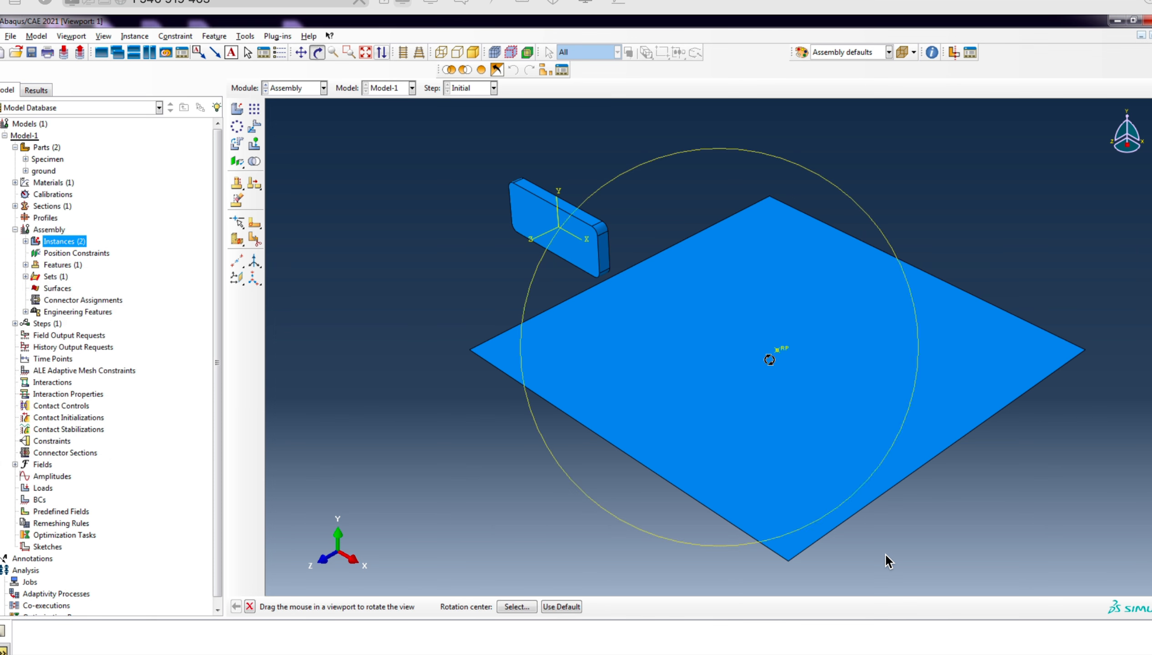
pyautogui.moveTo(770, 359); pyautogui.dragTo(676, 447)
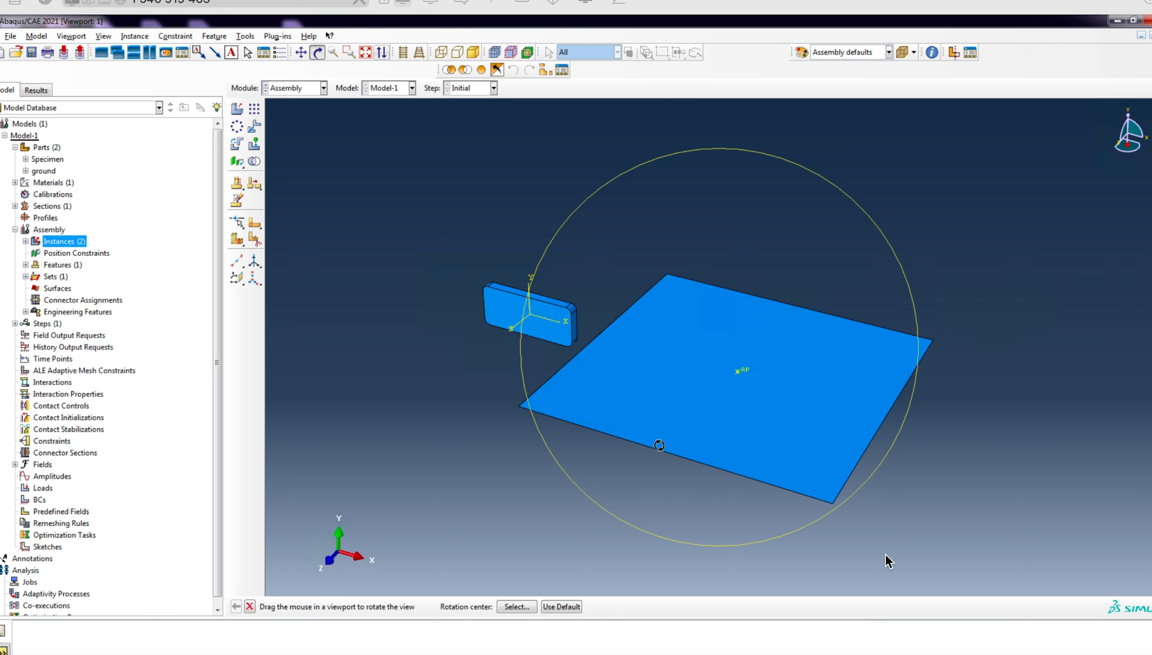
pyautogui.moveTo(693, 443); pyautogui.dragTo(674, 450)
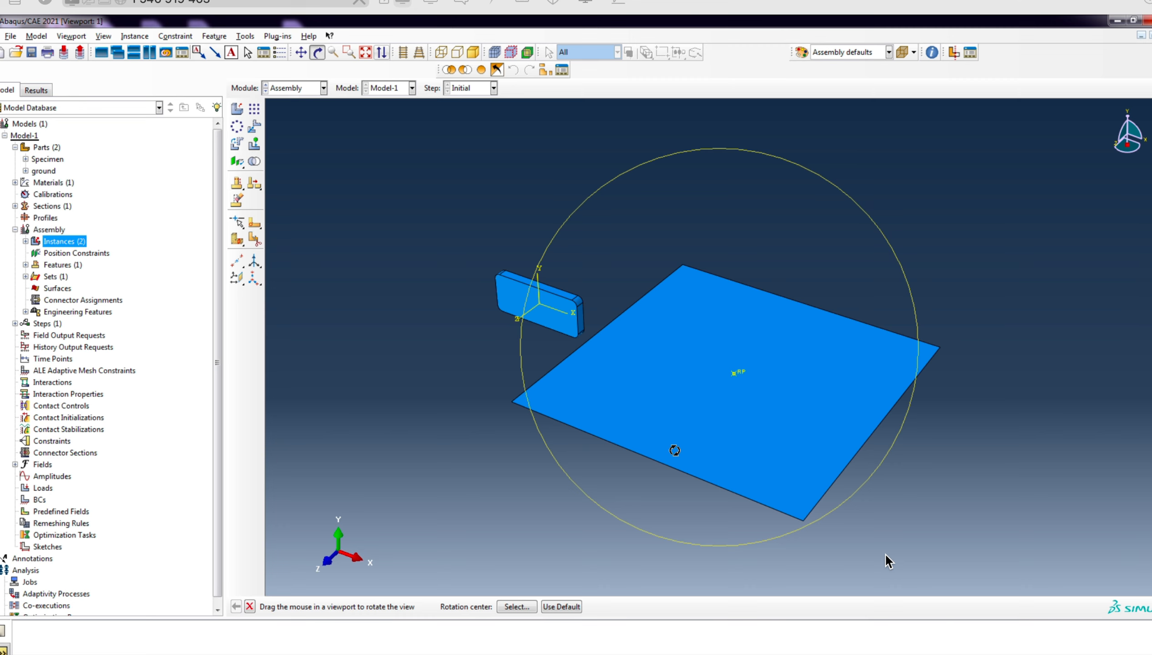
pyautogui.moveTo(674, 450); pyautogui.dragTo(684, 447)
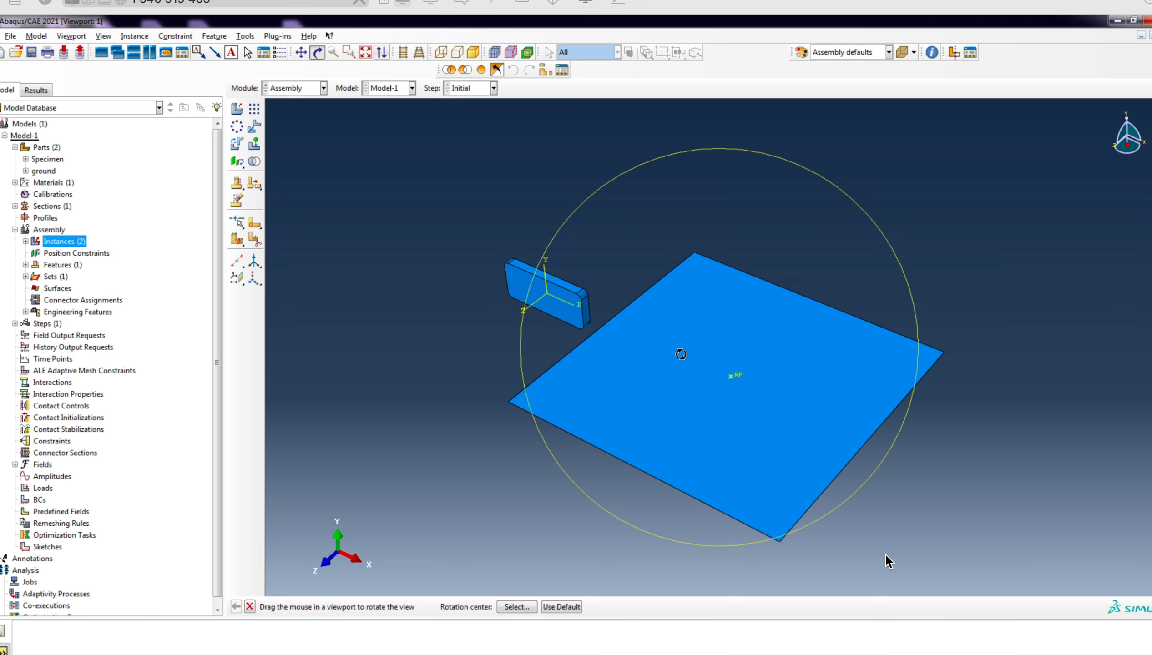
pyautogui.moveTo(447, 358); pyautogui.dragTo(633, 408)
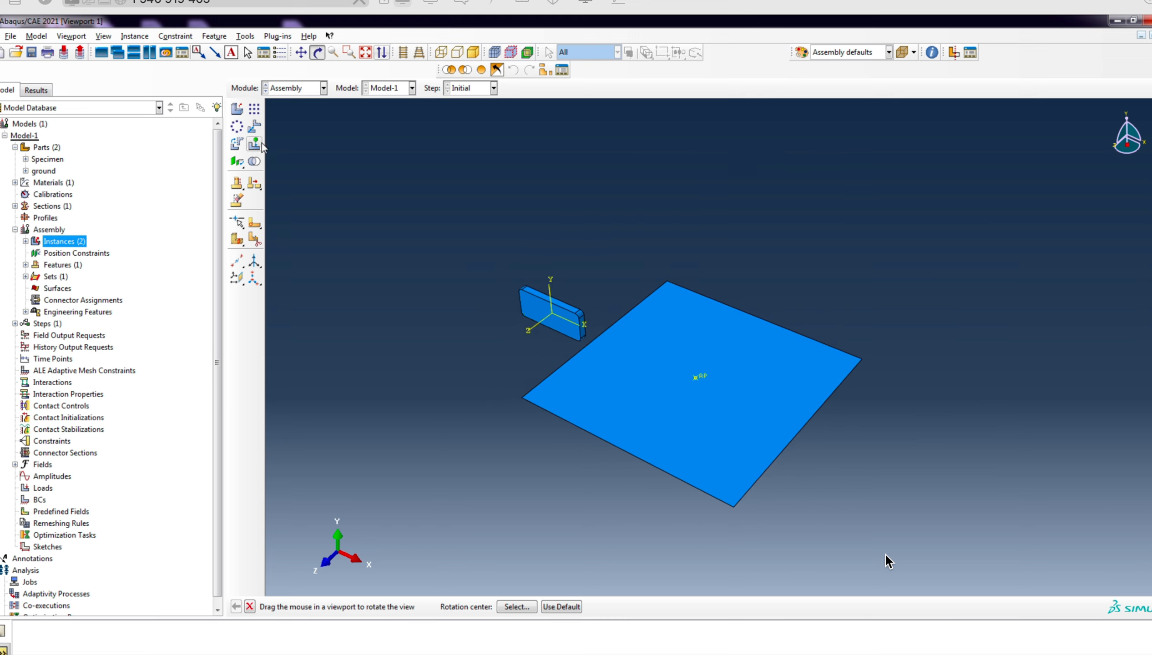
pyautogui.moveTo(751, 394); pyautogui.dragTo(810, 281)
pyautogui.moveTo(636, 330); pyautogui.dragTo(674, 375)
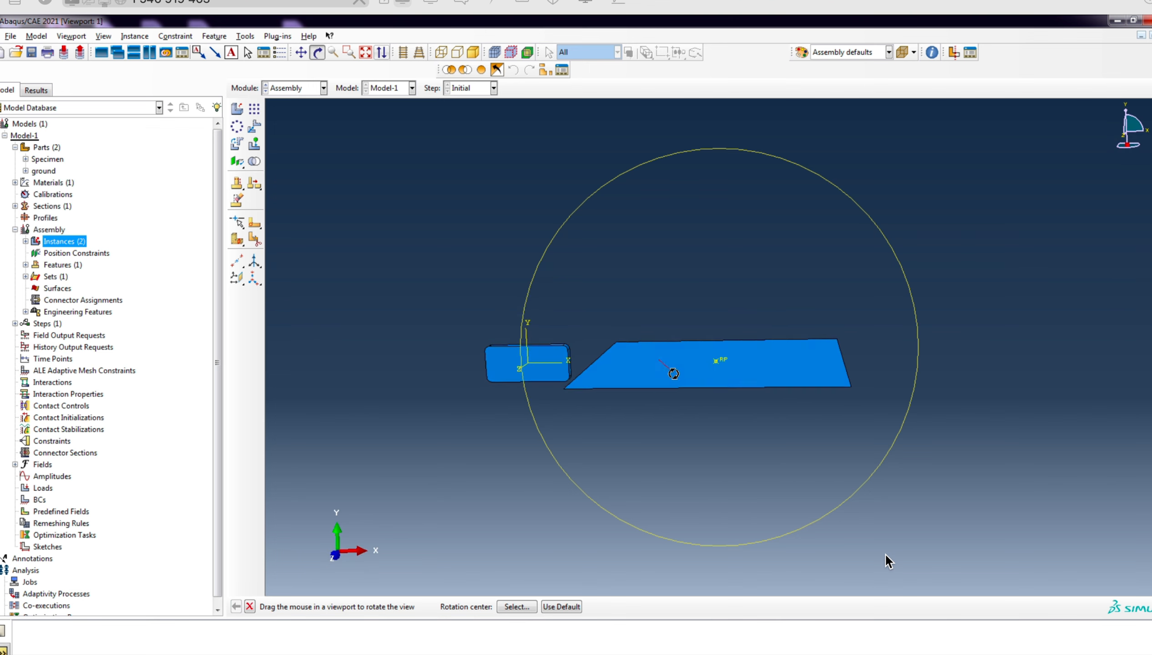
pyautogui.click(255, 126)
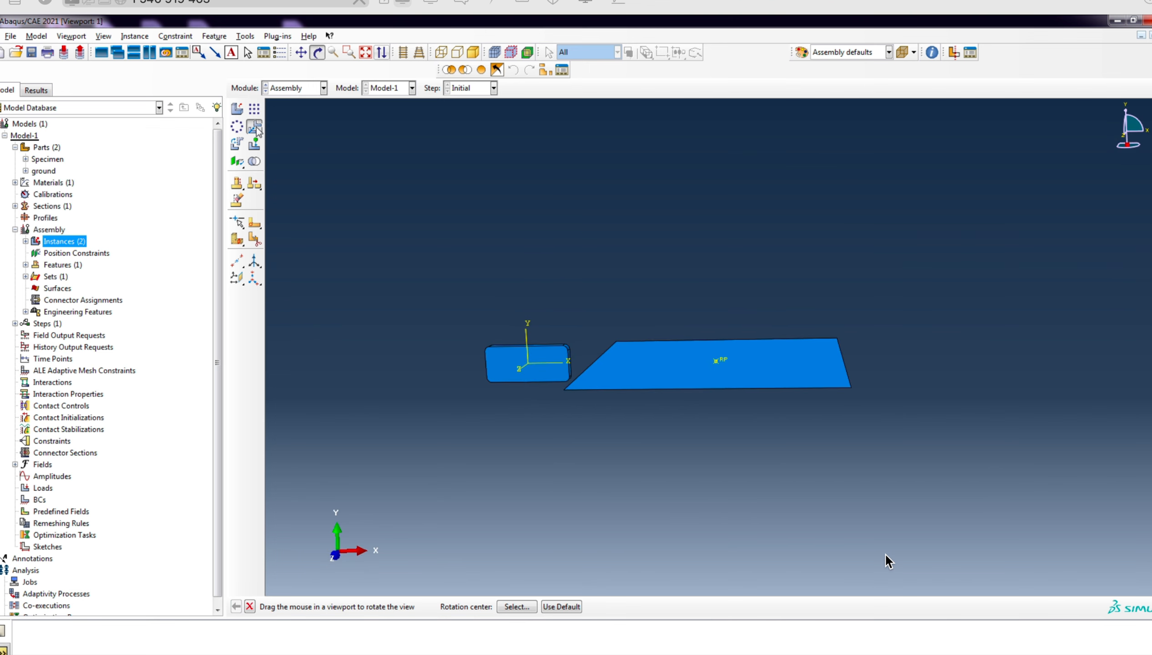
pyautogui.click(498, 346)
pyautogui.click(377, 607)
pyautogui.scroll(2, 745, 343)
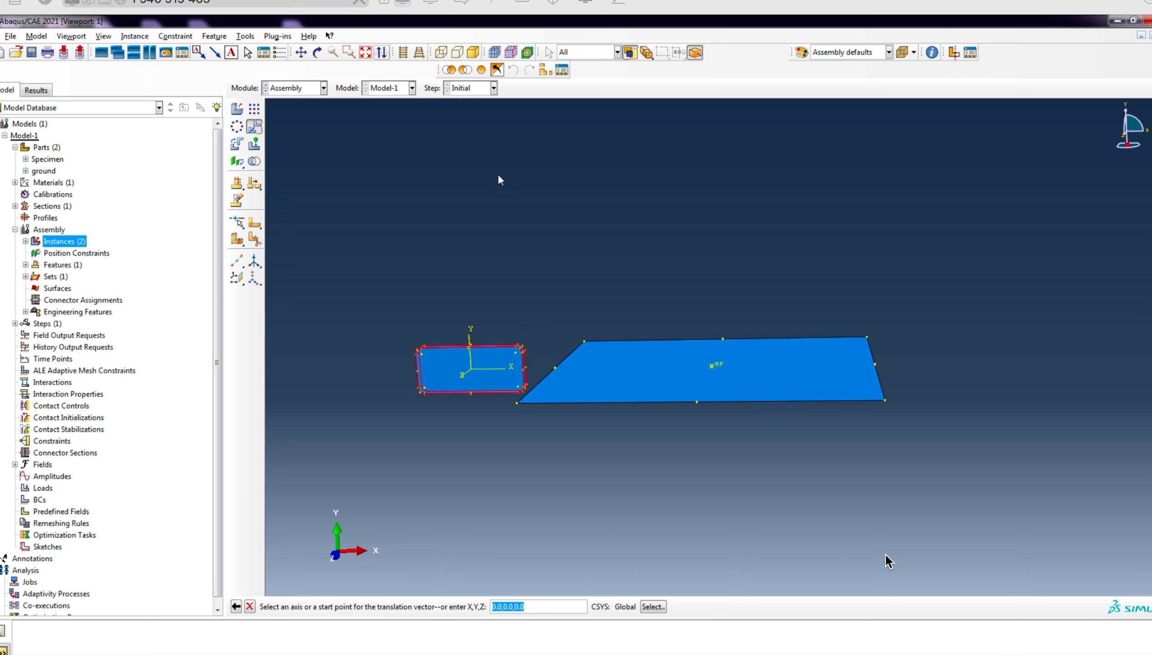
pyautogui.click(471, 393)
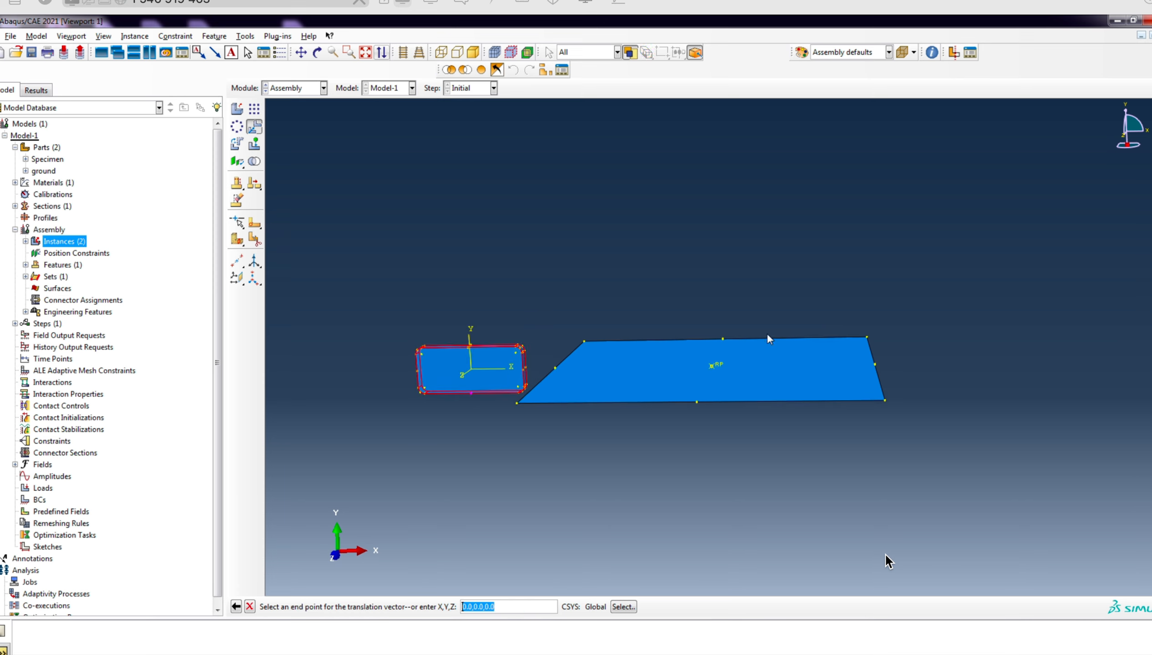
pyautogui.click(719, 364)
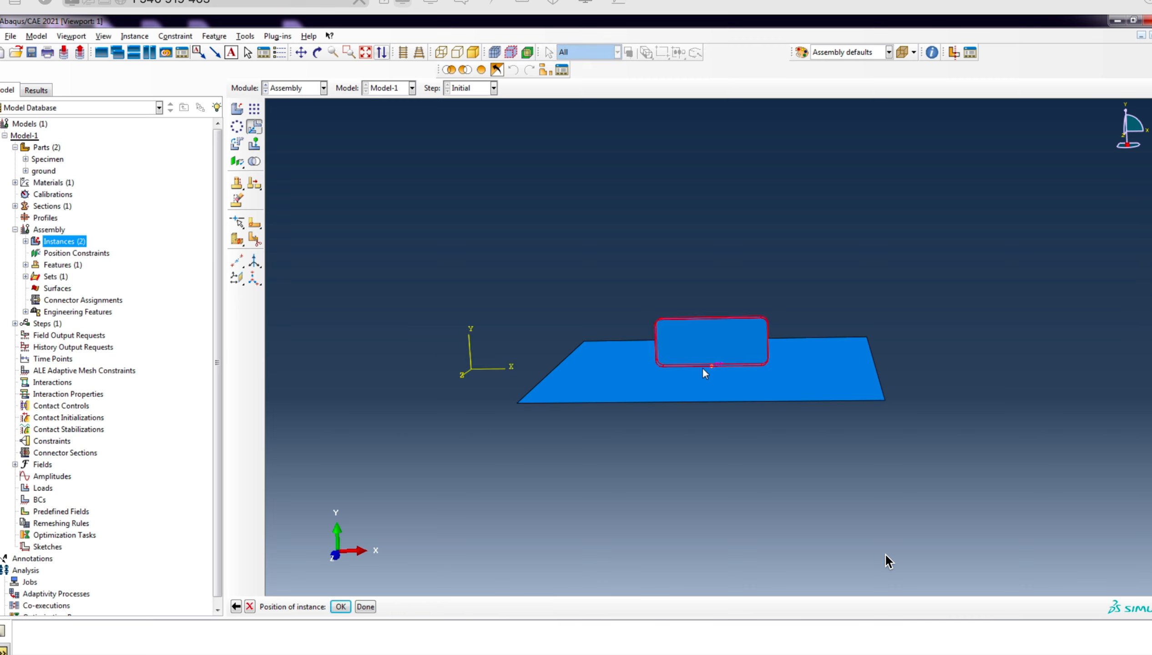
pyautogui.click(341, 607)
# Translate the specimen instance 20 upward along Y, away from the ground plate
pyautogui.scroll(3, 907, 362)
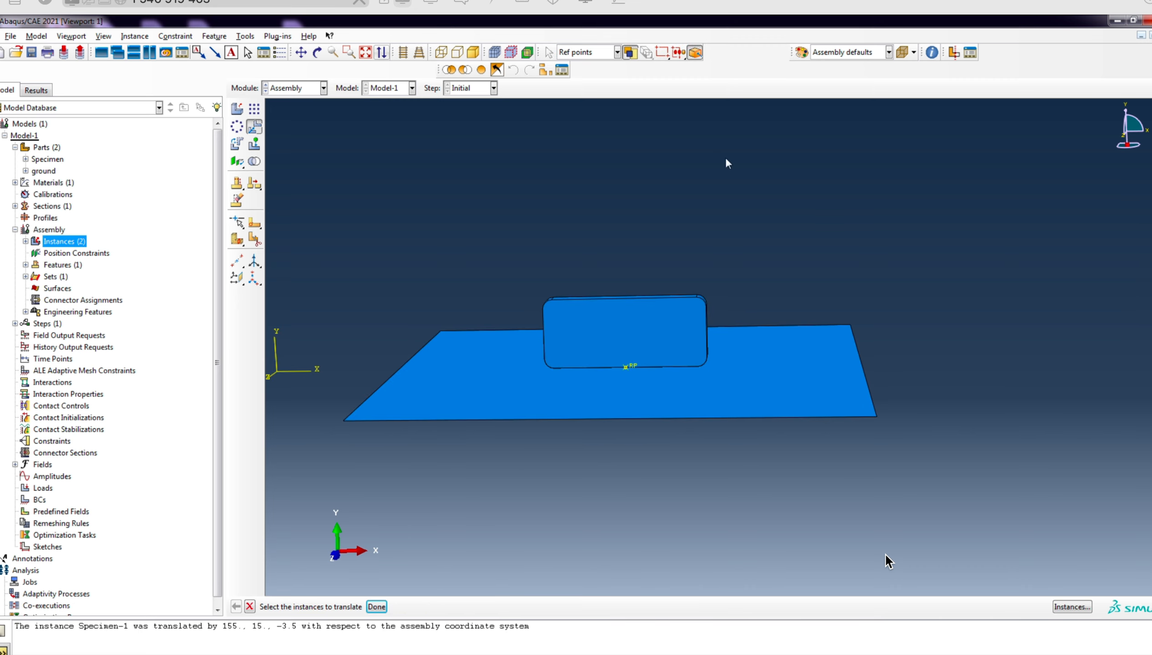
pyautogui.click(633, 310)
pyautogui.click(376, 606)
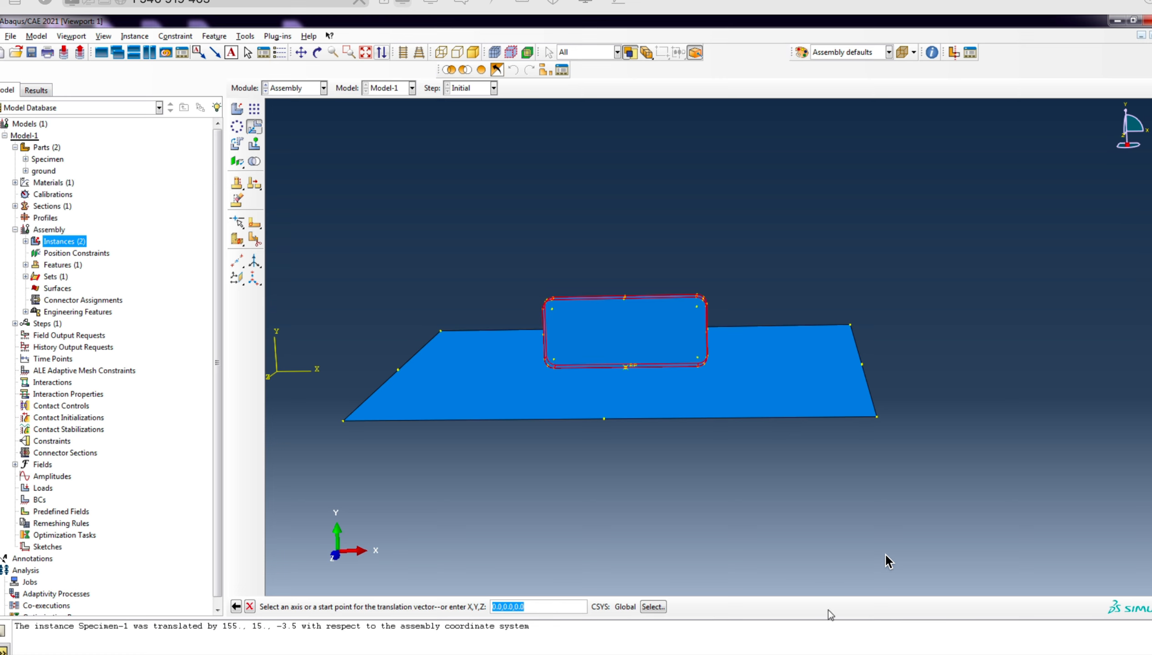
pyautogui.press('Return')
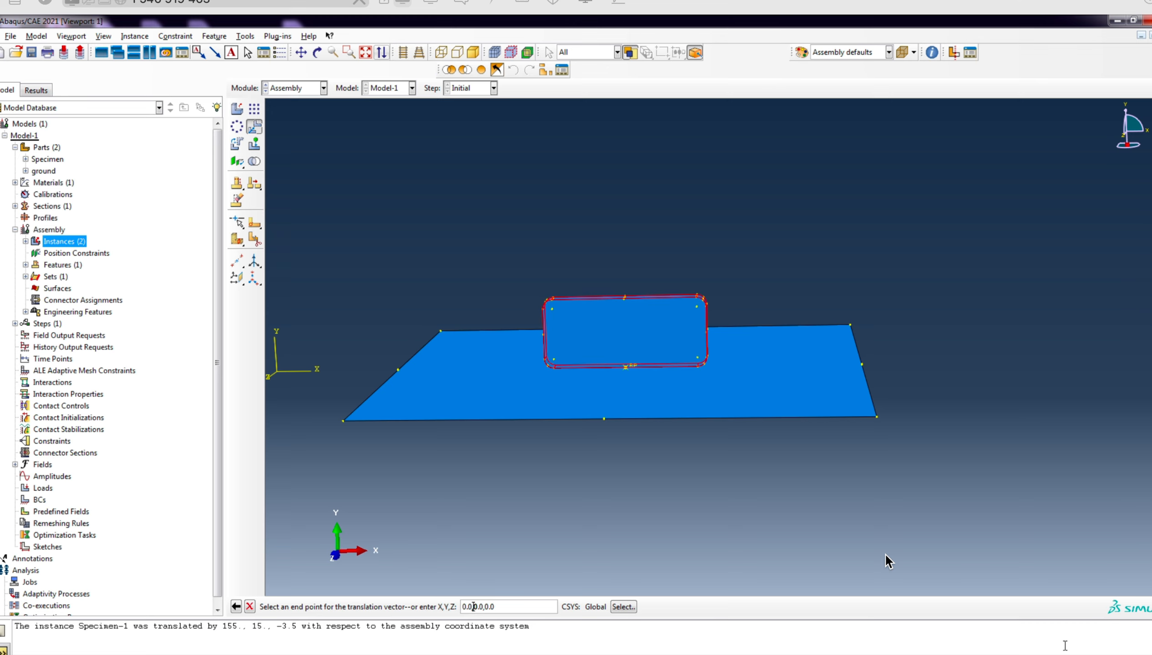
pyautogui.click(474, 606)
pyautogui.write('2')
pyautogui.press('Return')
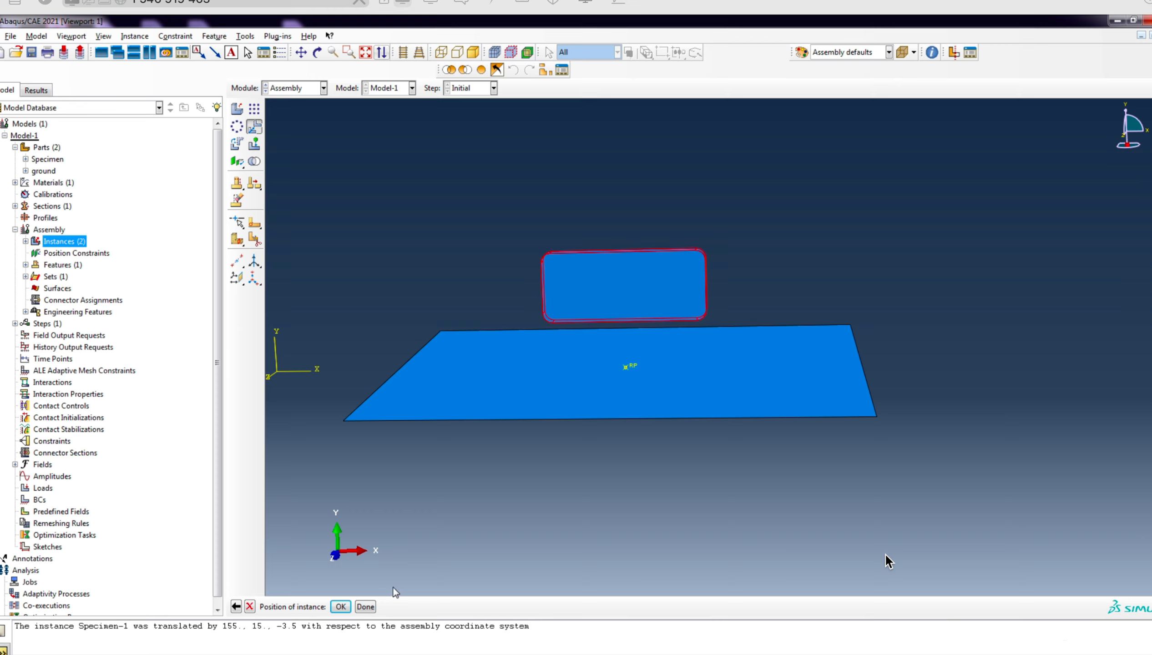
pyautogui.click(341, 606)
# Rotate the specimen instance 30 degrees about the axis through the midpoints of its two long top edges
pyautogui.click(237, 144)
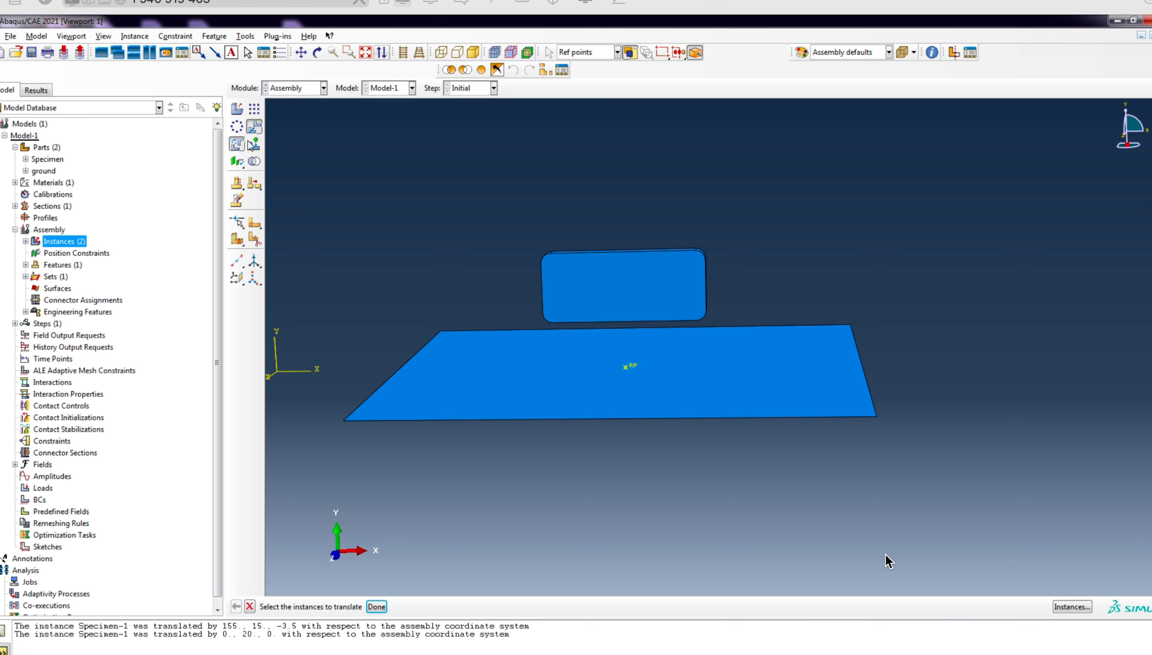
pyautogui.click(599, 288)
pyautogui.click(368, 606)
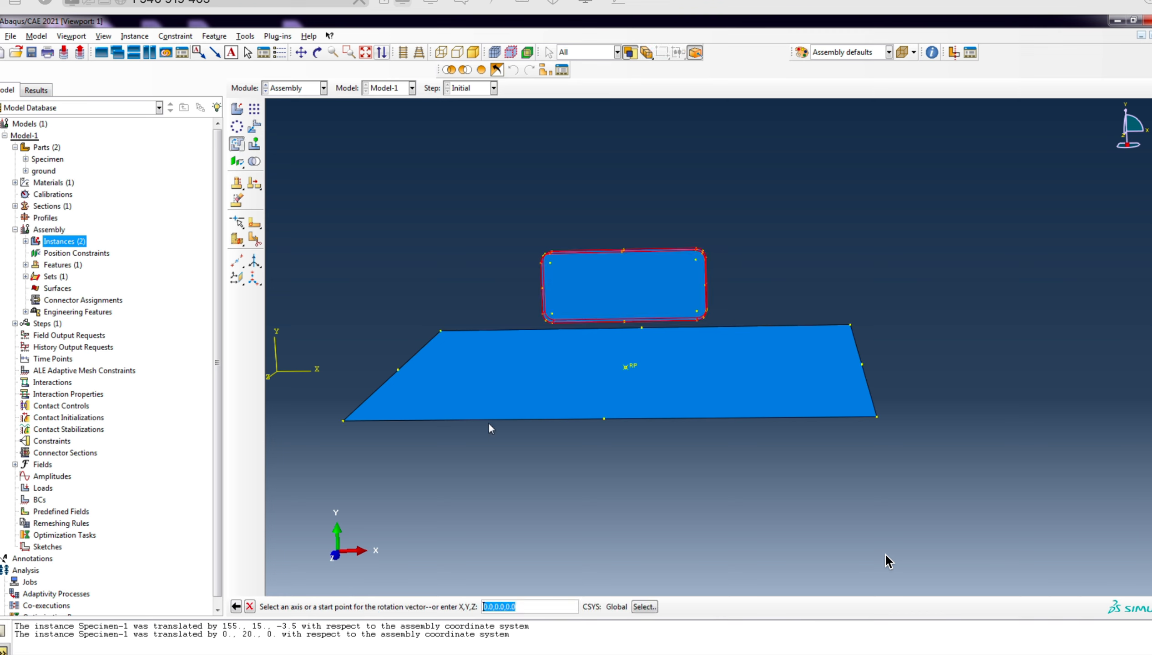
pyautogui.scroll(2, 719, 206)
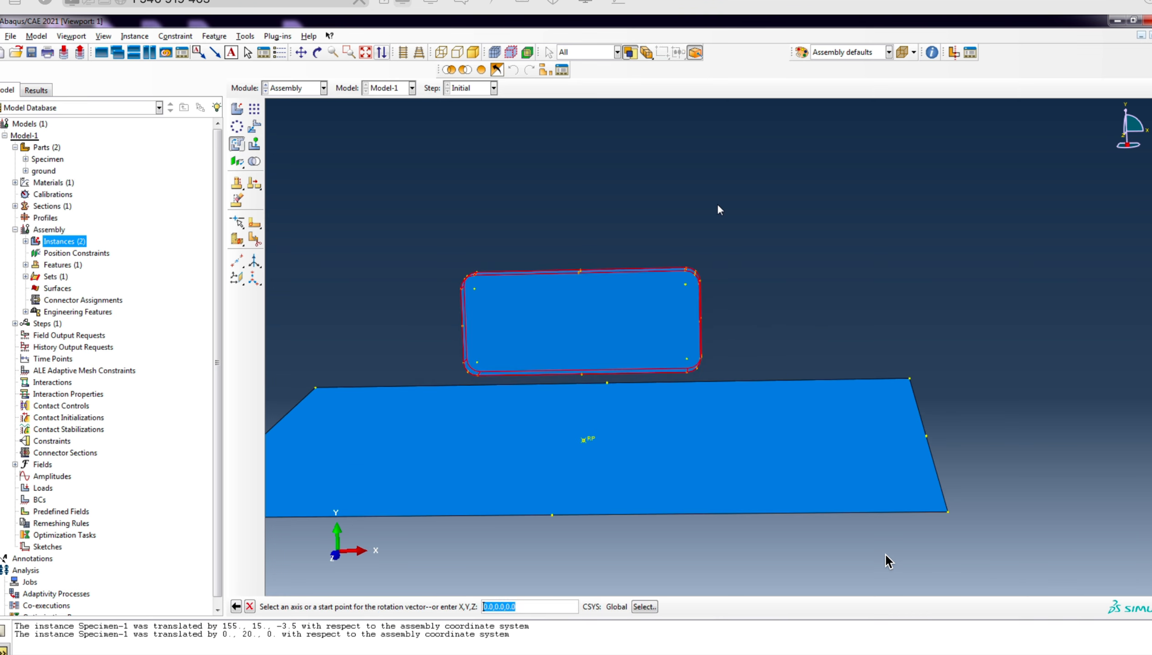
pyautogui.scroll(2, 584, 269)
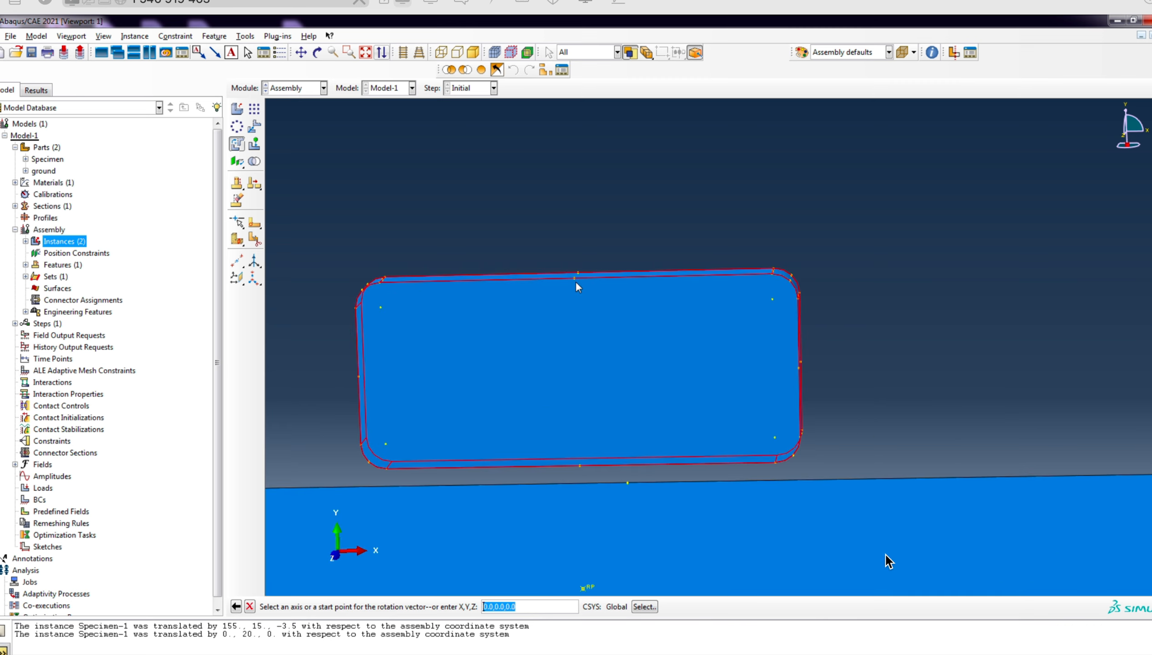
pyautogui.click(577, 274)
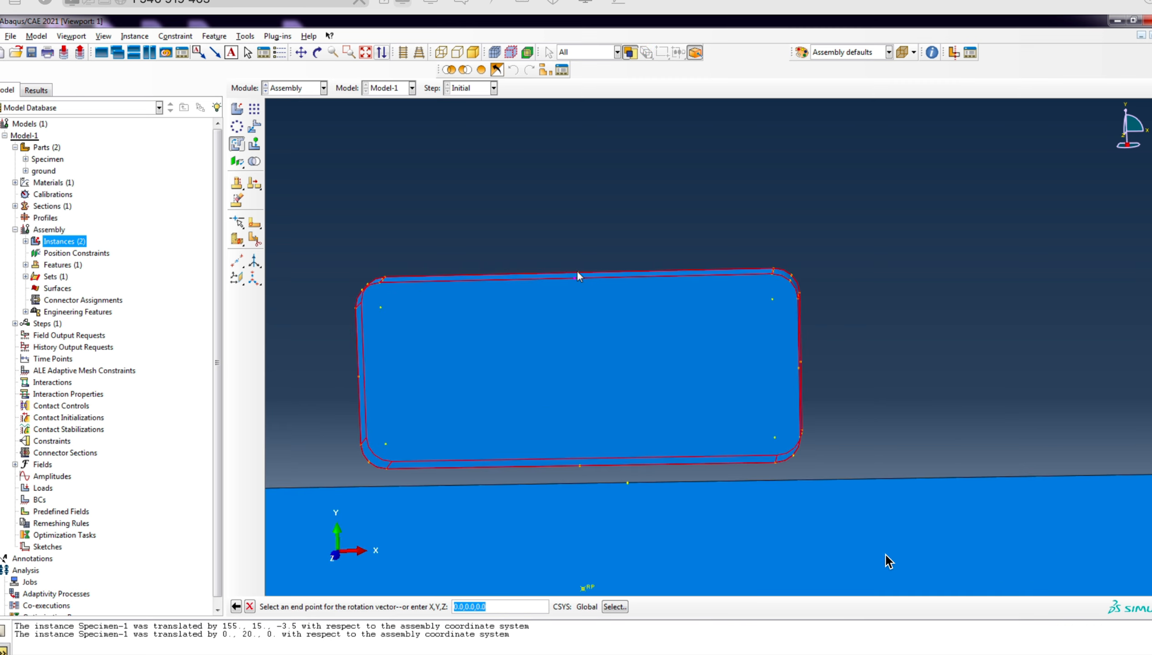
pyautogui.press('Return')
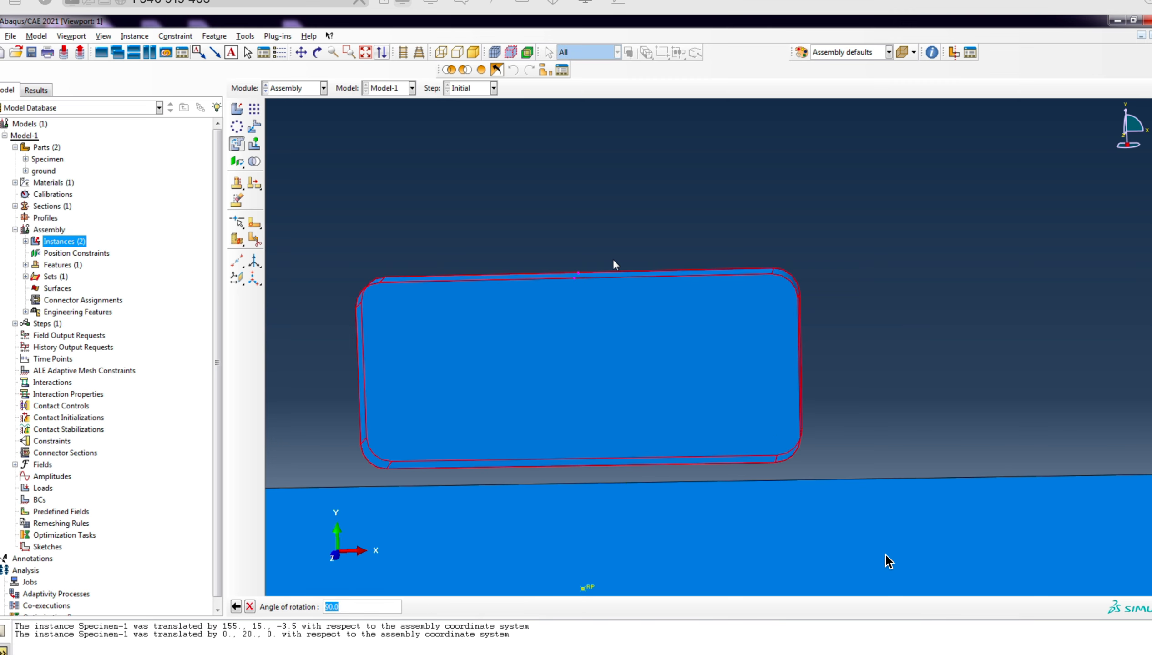
pyautogui.write('30')
pyautogui.press('Return')
pyautogui.scroll(-3, 721, 274)
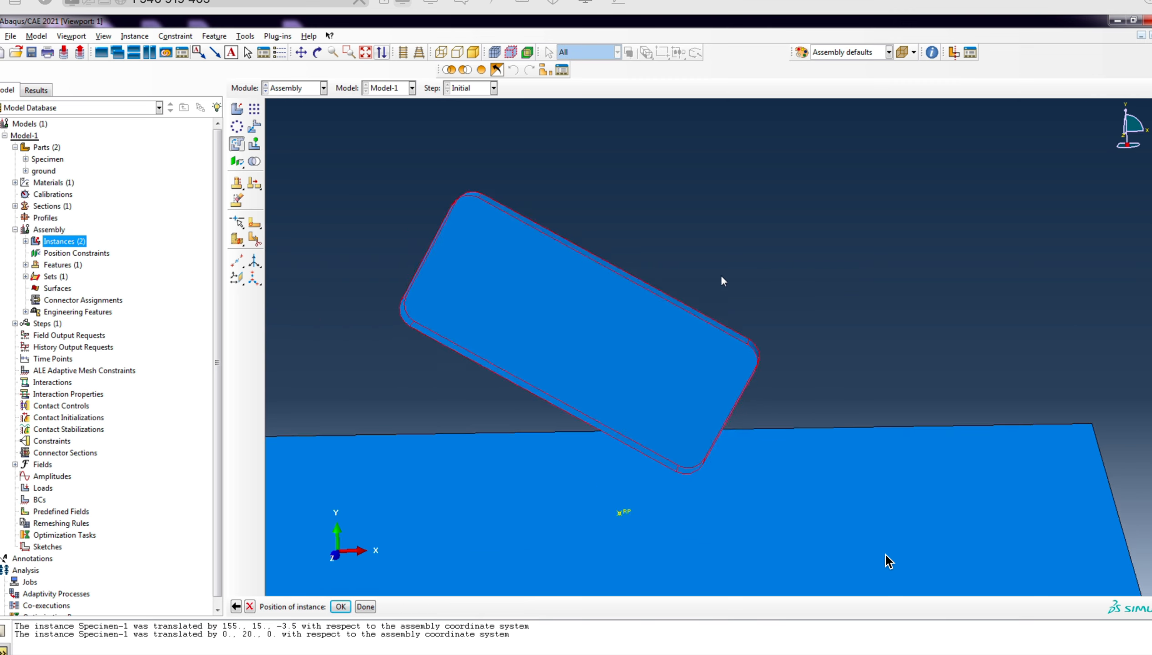
pyautogui.click(341, 607)
pyautogui.scroll(-2, 484, 311)
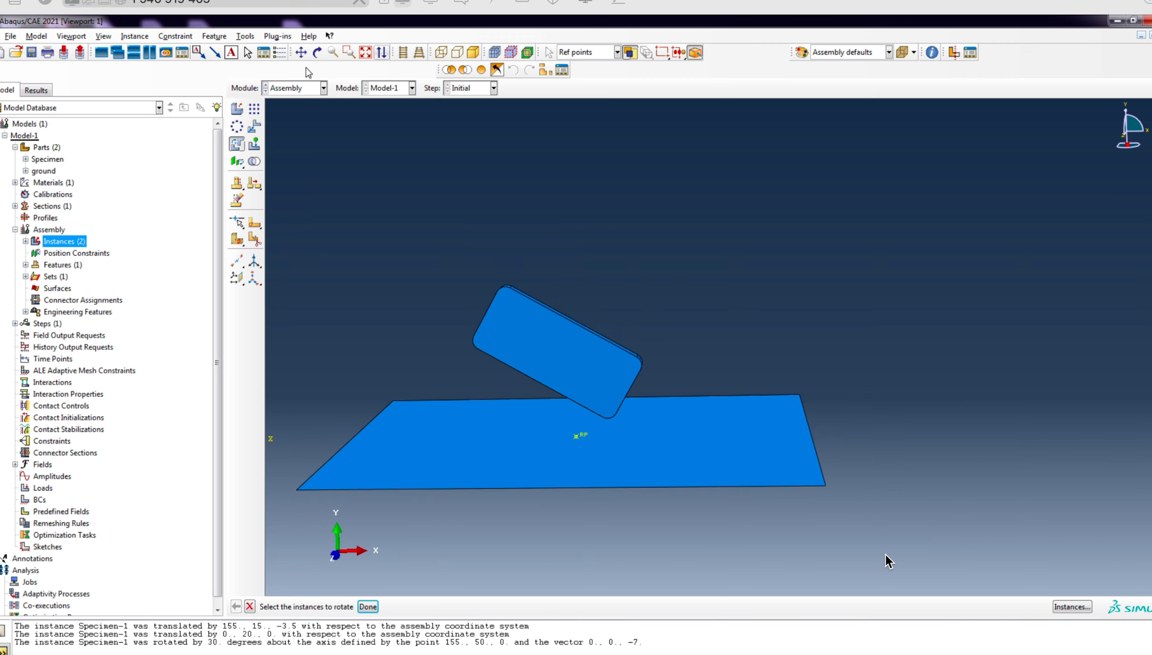
# Switch to the Mesh module and set the Specimen part as the object to mesh
pyautogui.click(316, 53)
pyautogui.moveTo(578, 365); pyautogui.dragTo(818, 386)
pyautogui.click(295, 89)
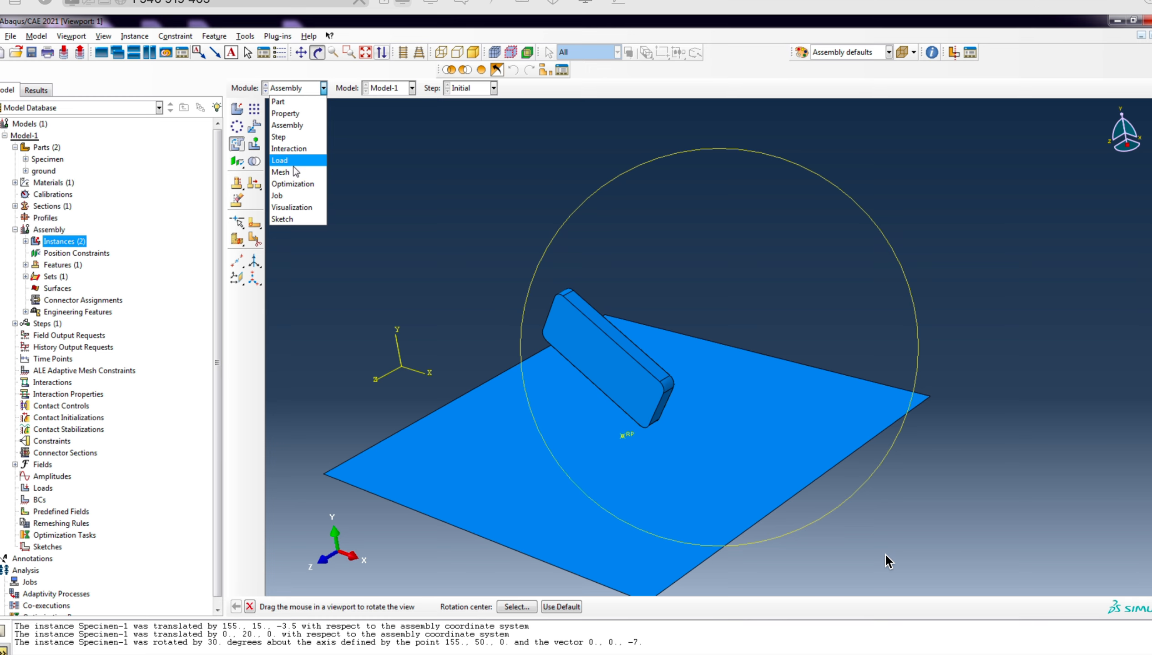
pyautogui.click(281, 173)
pyautogui.click(498, 88)
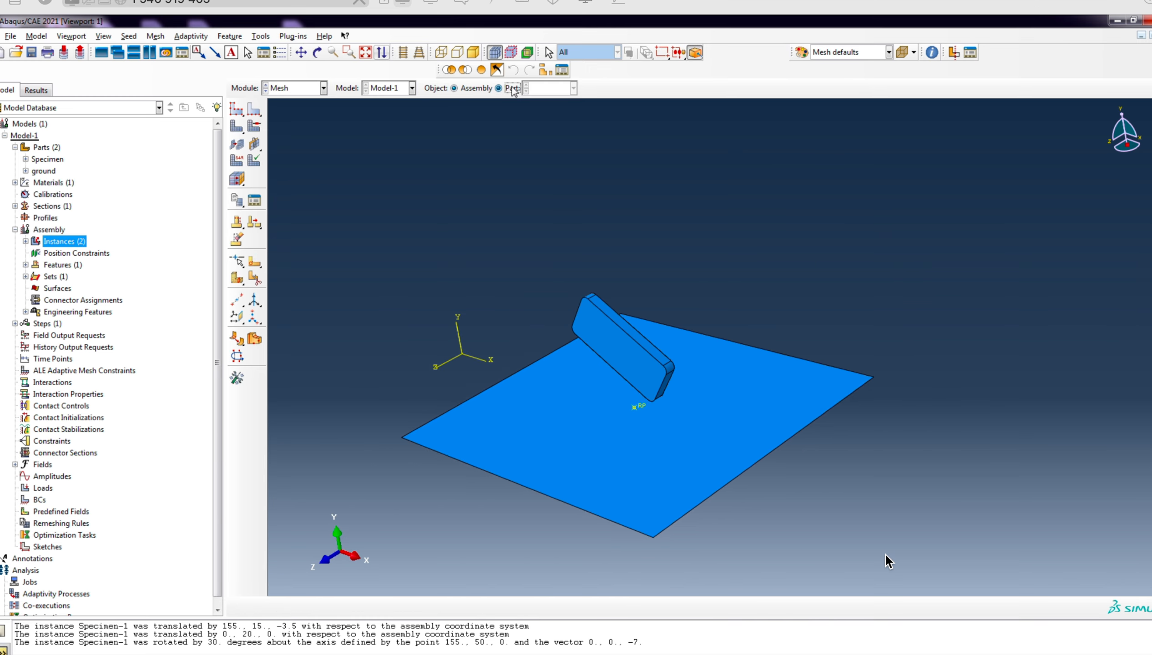
pyautogui.click(559, 94)
pyautogui.click(544, 109)
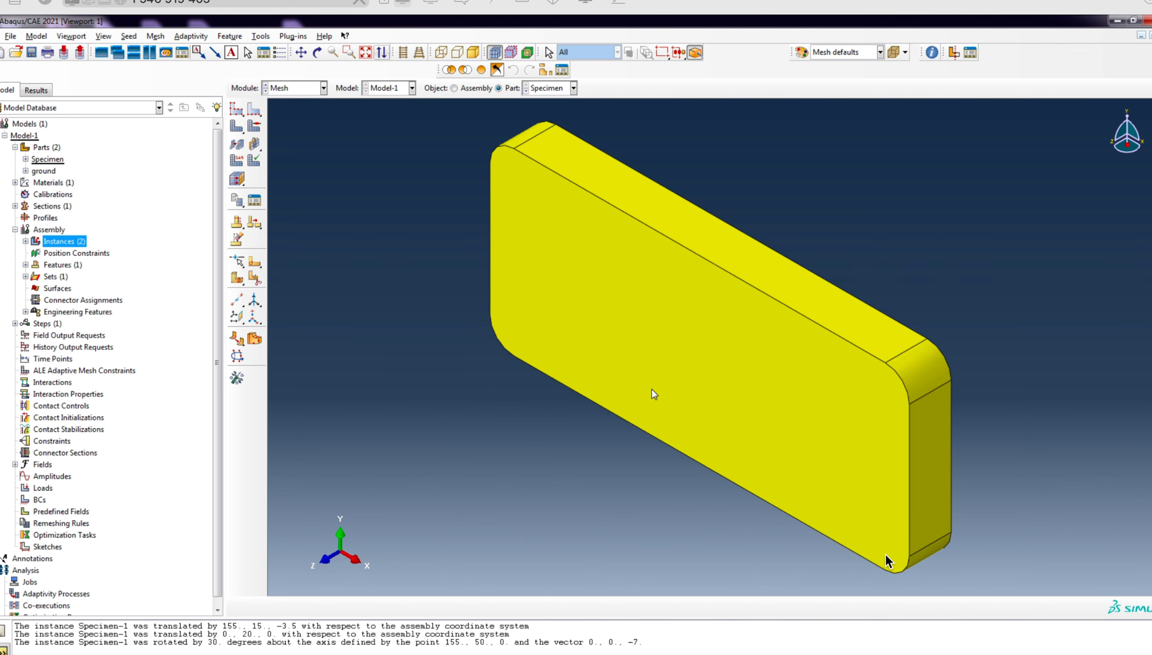
# Assign the specimen linear Explicit 3D Stress hex elements with reduced integration turned off
pyautogui.click(236, 160)
pyautogui.click(661, 342)
pyautogui.click(428, 607)
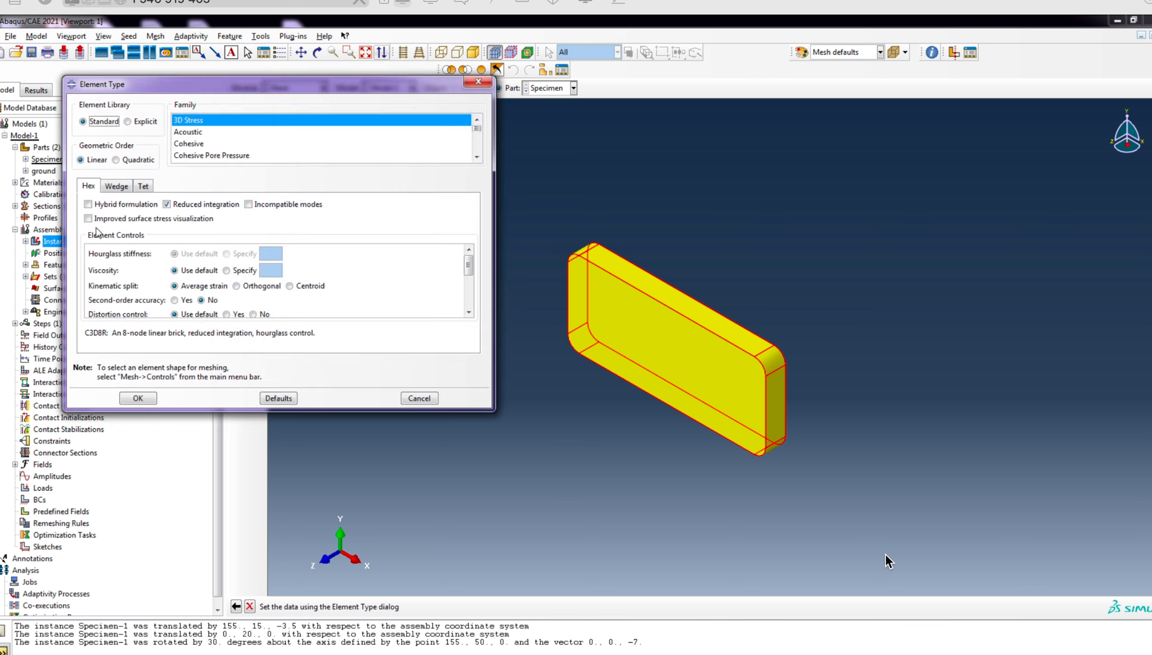
pyautogui.click(128, 121)
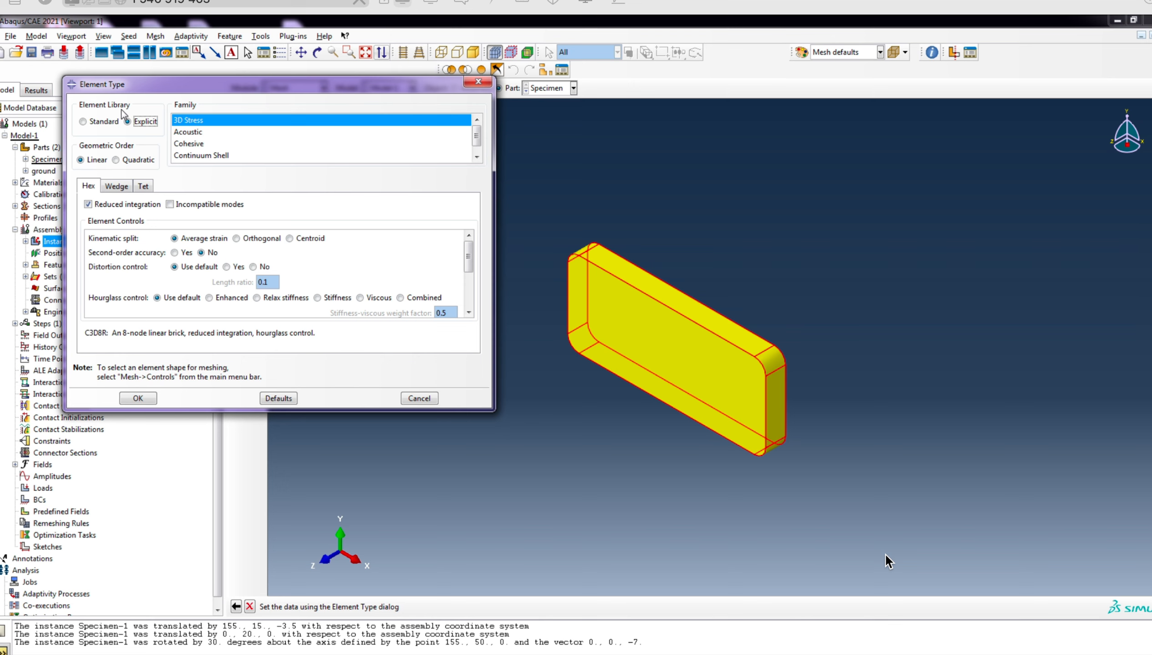
pyautogui.click(106, 205)
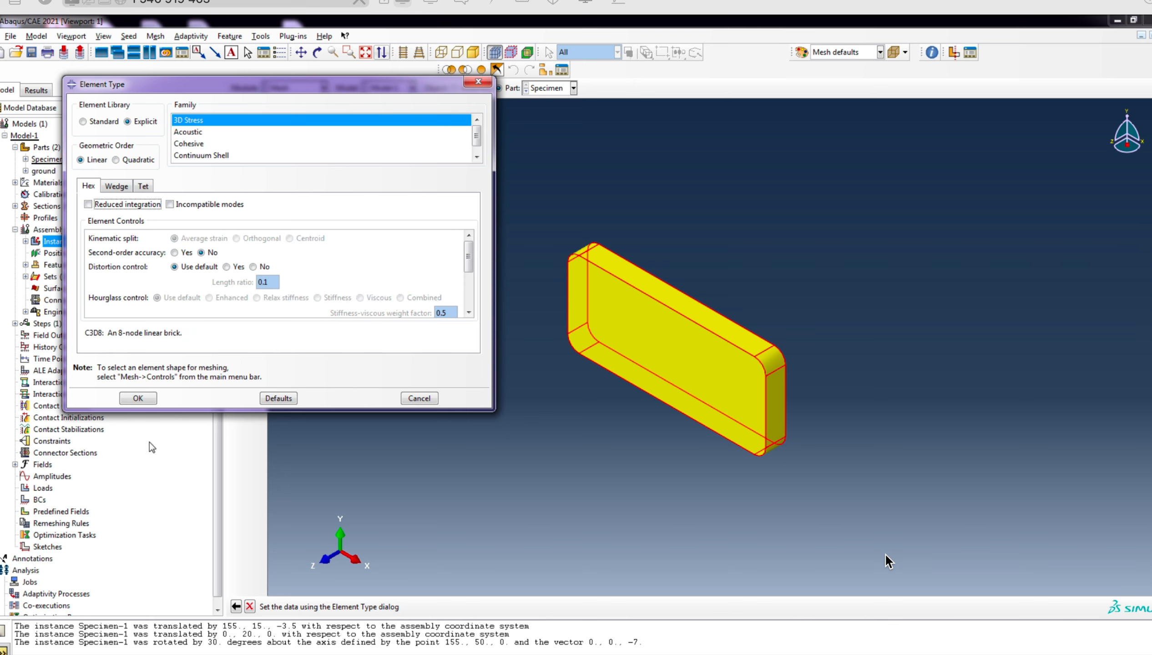
pyautogui.click(138, 398)
# Seed the Specimen part with an approximate global size of 2
pyautogui.scroll(-1, 887, 311)
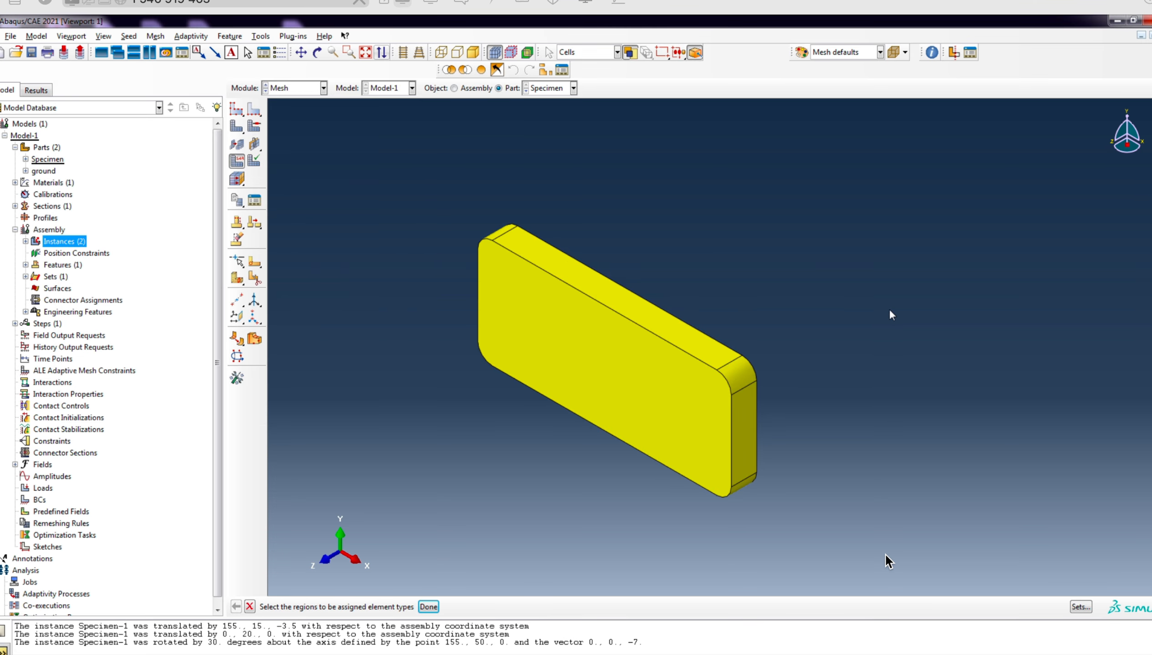
pyautogui.scroll(1, 648, 242)
pyautogui.click(236, 109)
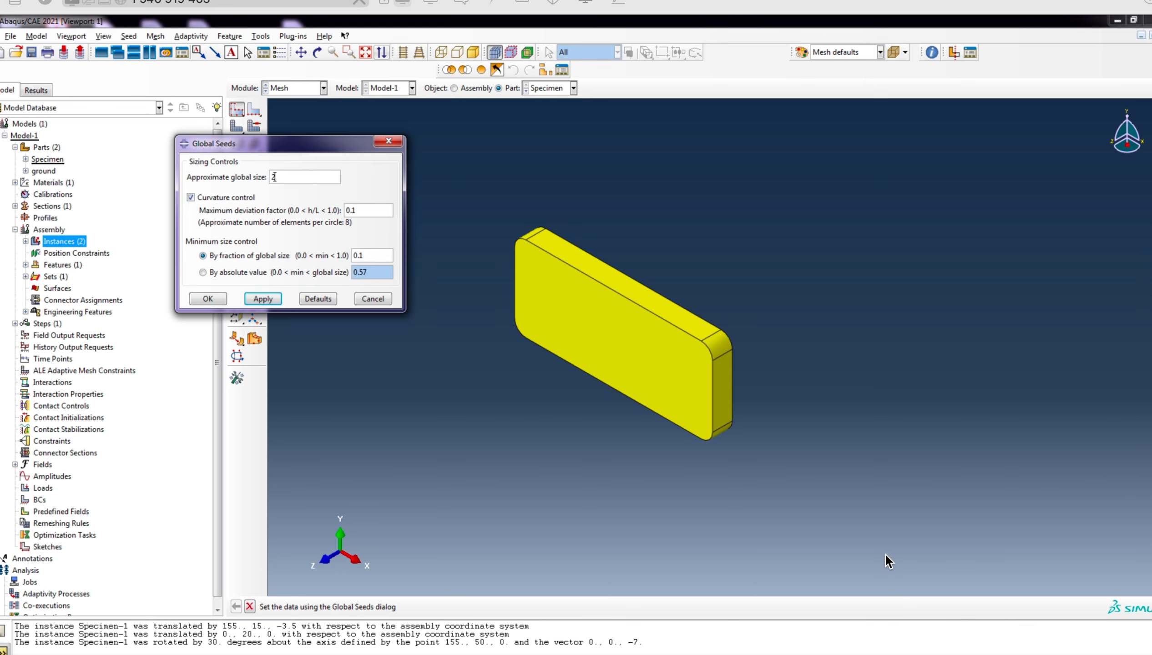
pyautogui.click(263, 299)
pyautogui.scroll(3, 772, 361)
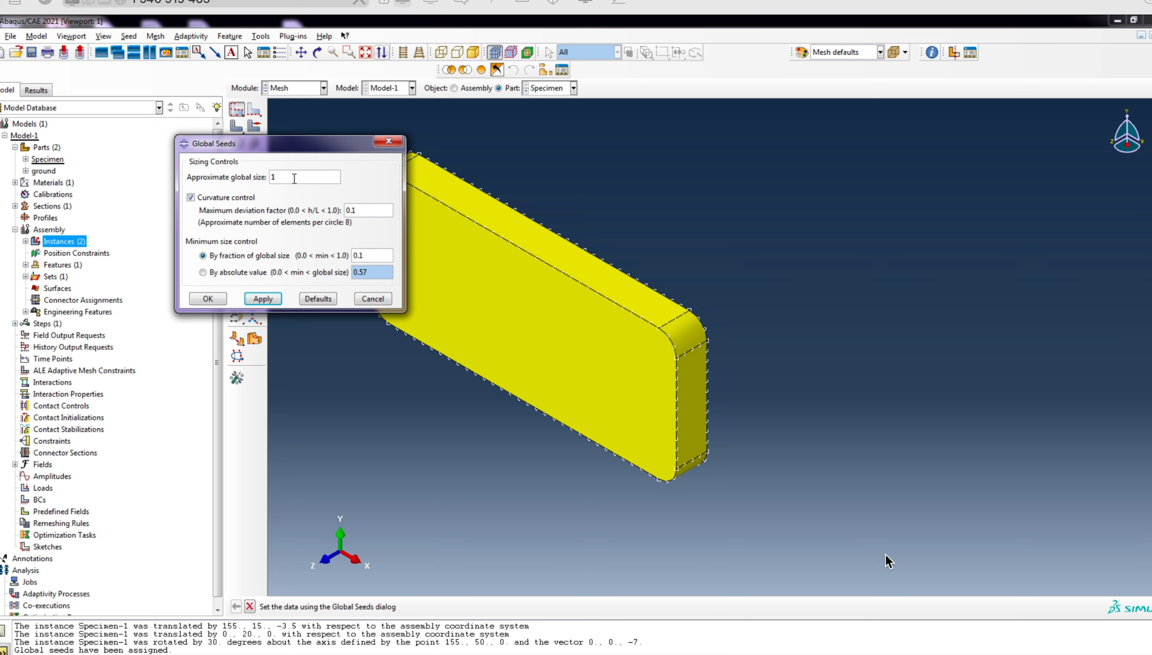
# Refine the Specimen part's seeding by setting the approximate global size to 1.5
pyautogui.click(263, 299)
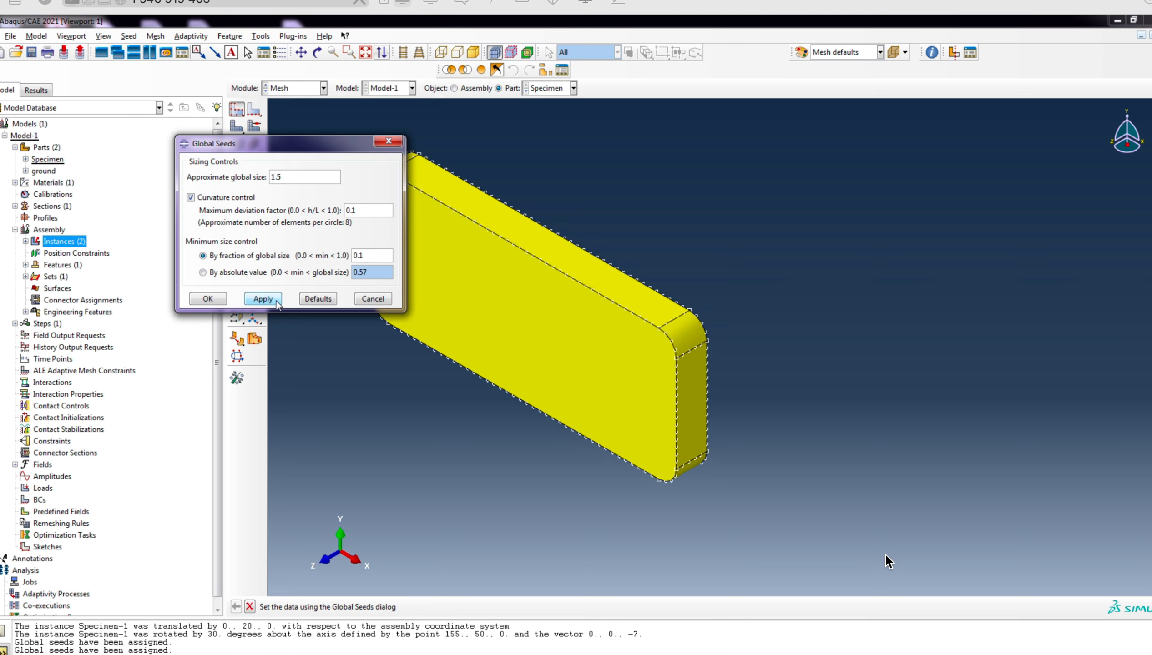
pyautogui.click(223, 300)
pyautogui.scroll(-3, 700, 319)
pyautogui.scroll(2, 658, 279)
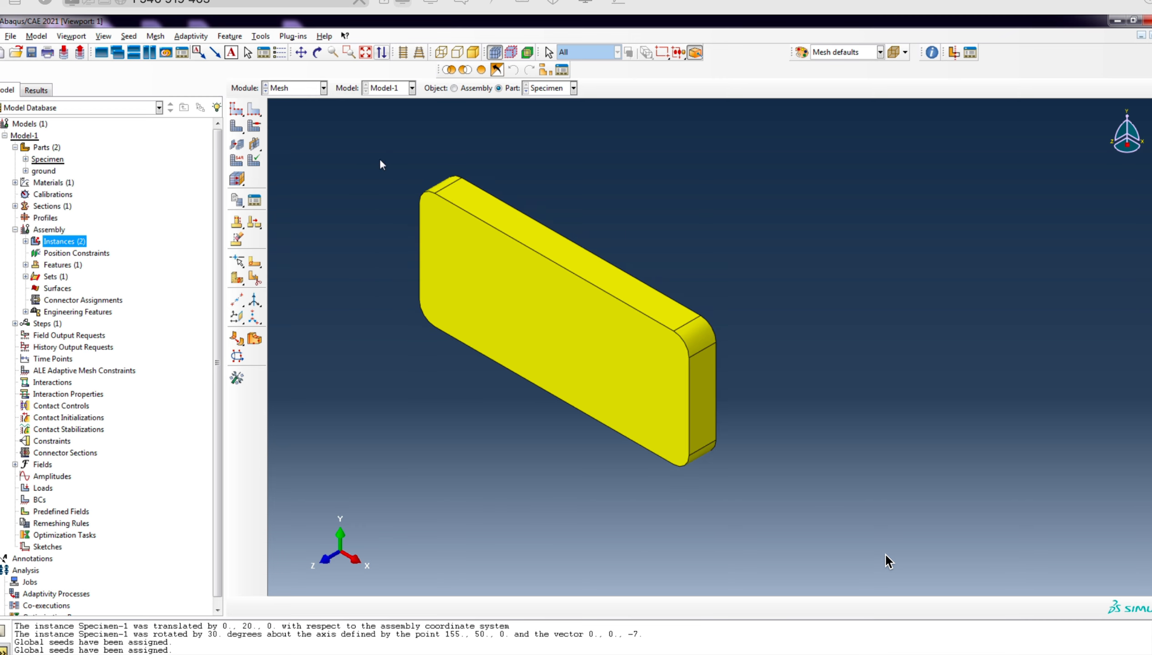
# Mesh the Specimen part and display the whole assembly
pyautogui.click(233, 128)
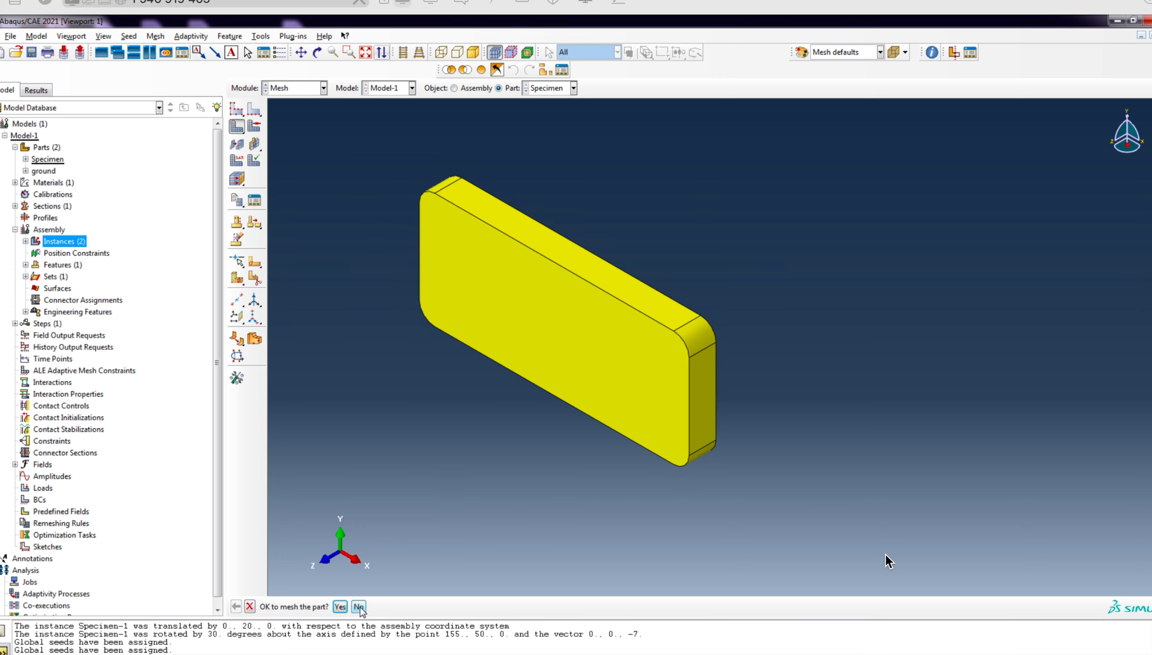
pyautogui.click(345, 609)
pyautogui.scroll(2, 550, 352)
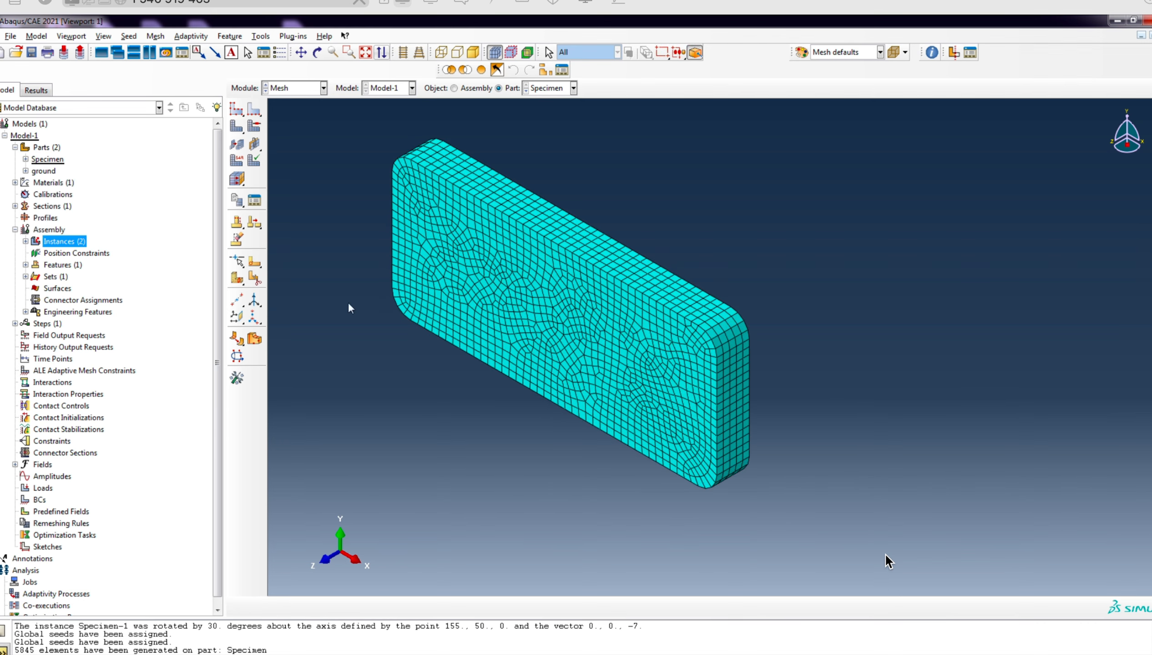
pyautogui.scroll(-3, 644, 366)
pyautogui.click(476, 88)
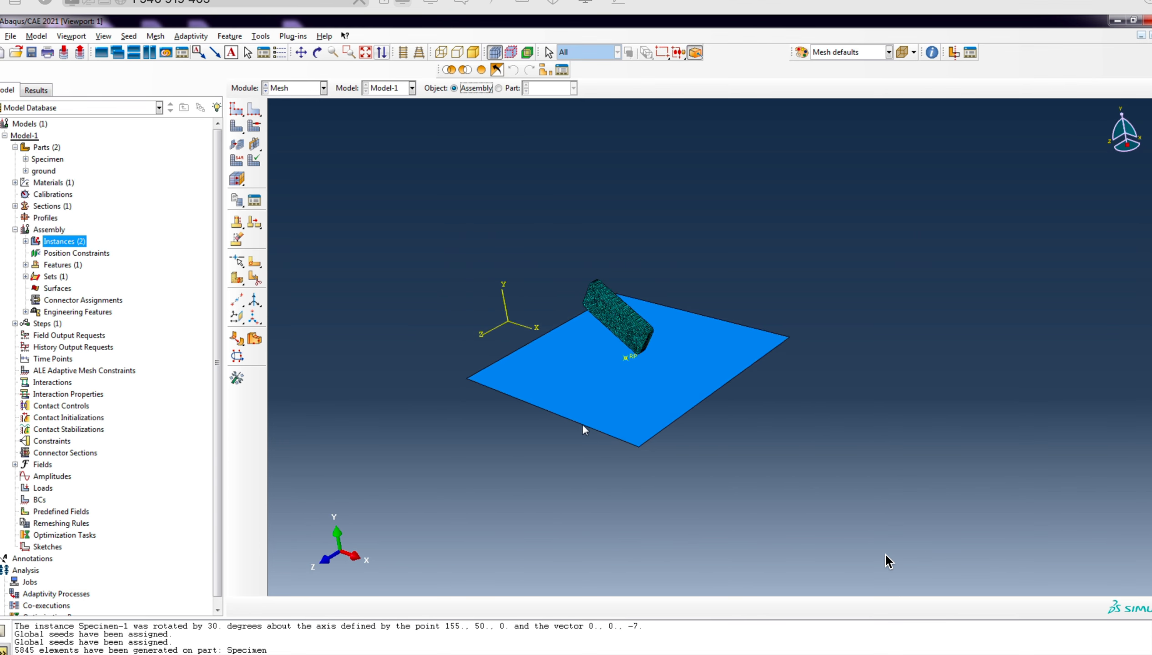
pyautogui.scroll(-2, 577, 346)
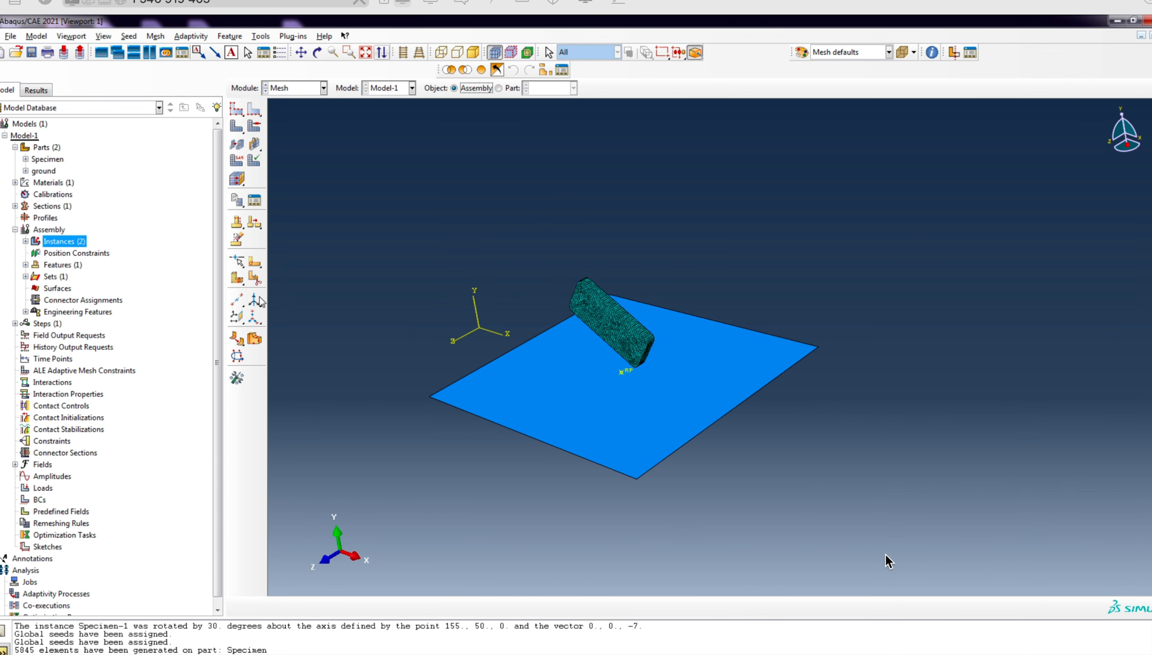
# Create a Dynamic, Explicit step after the Initial step with a time period of 0.010 and Nlgeom on
pyautogui.click(15, 323)
pyautogui.rightClick(50, 325)
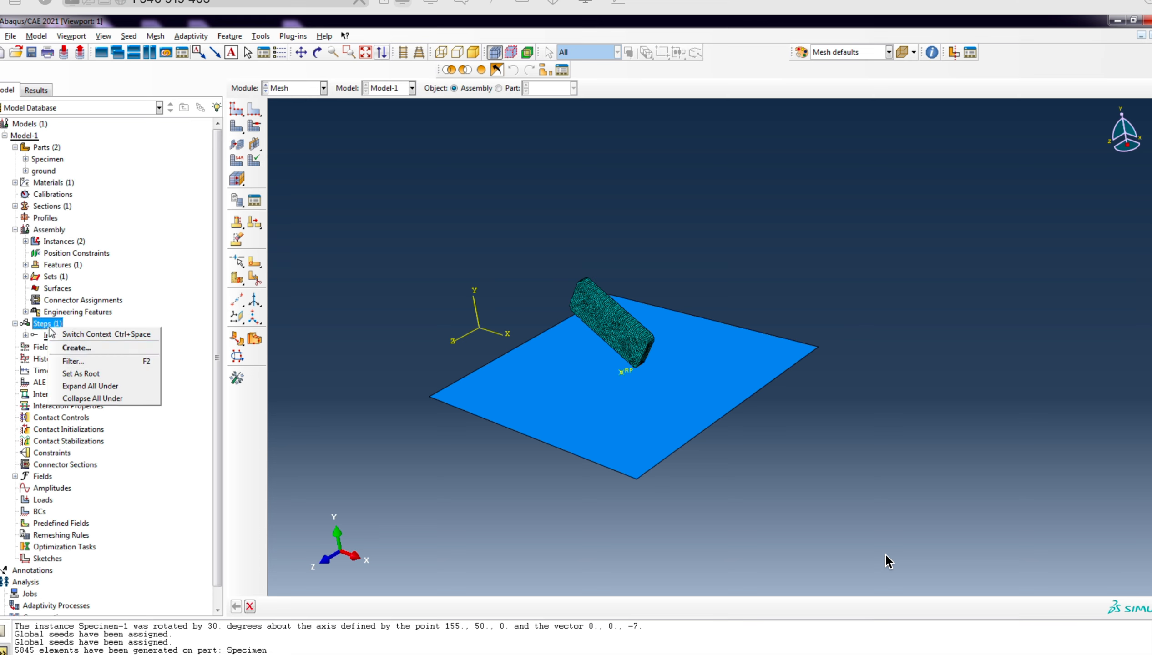
pyautogui.click(98, 348)
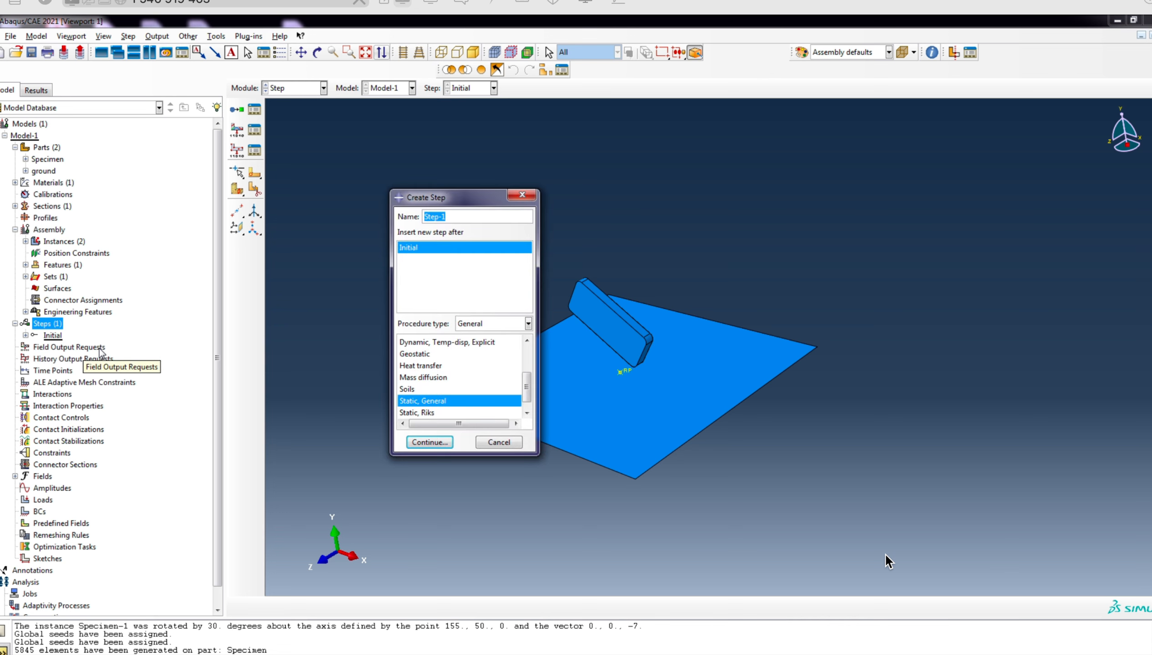
pyautogui.scroll(2, 454, 379)
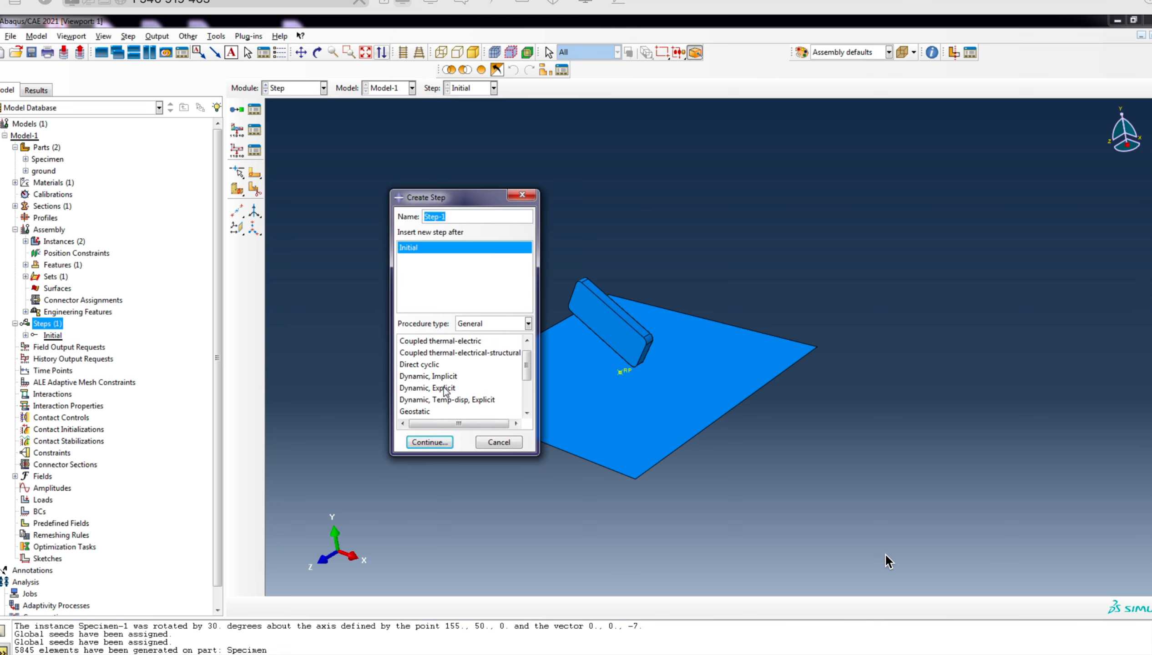
pyautogui.click(445, 388)
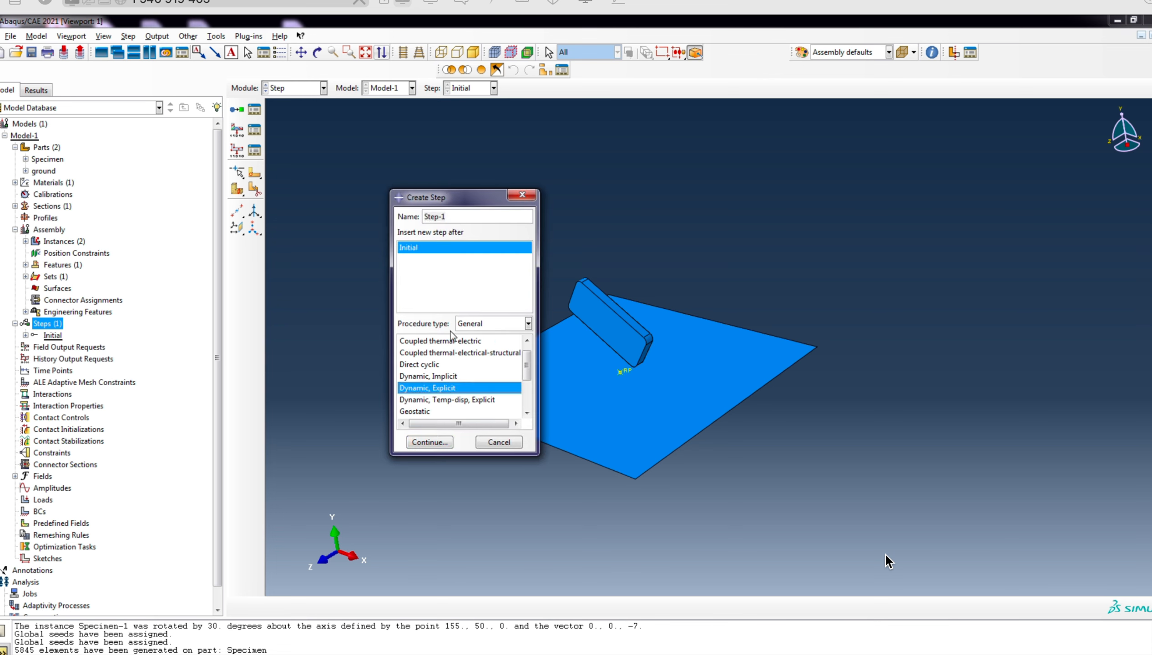
pyautogui.click(429, 441)
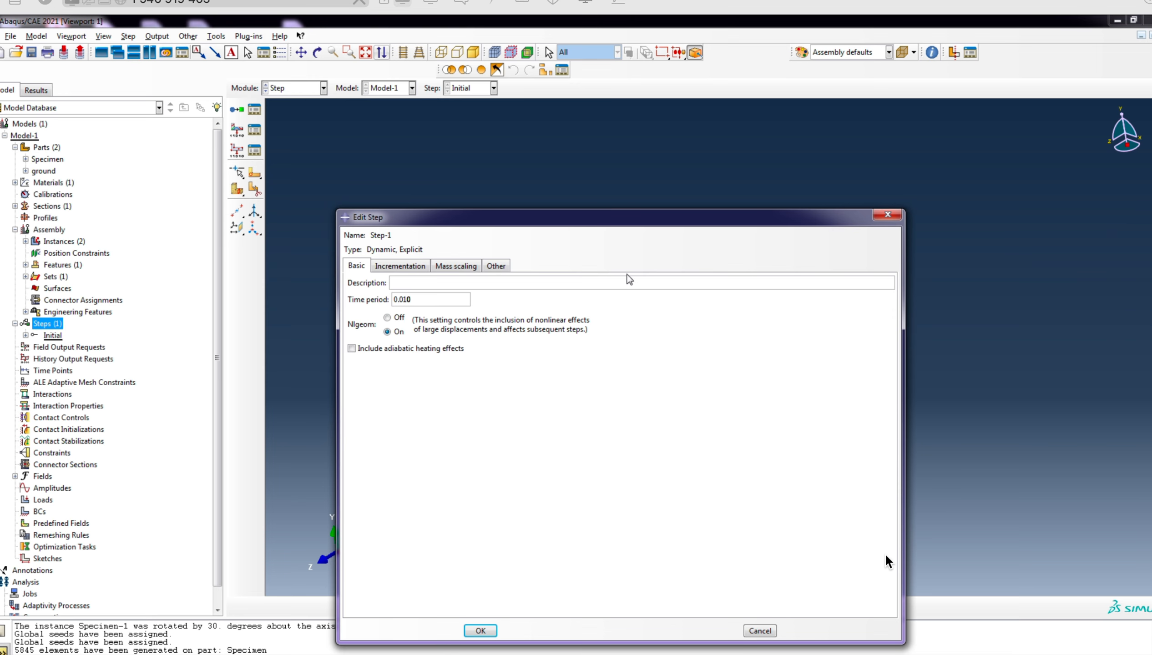
pyautogui.click(447, 267)
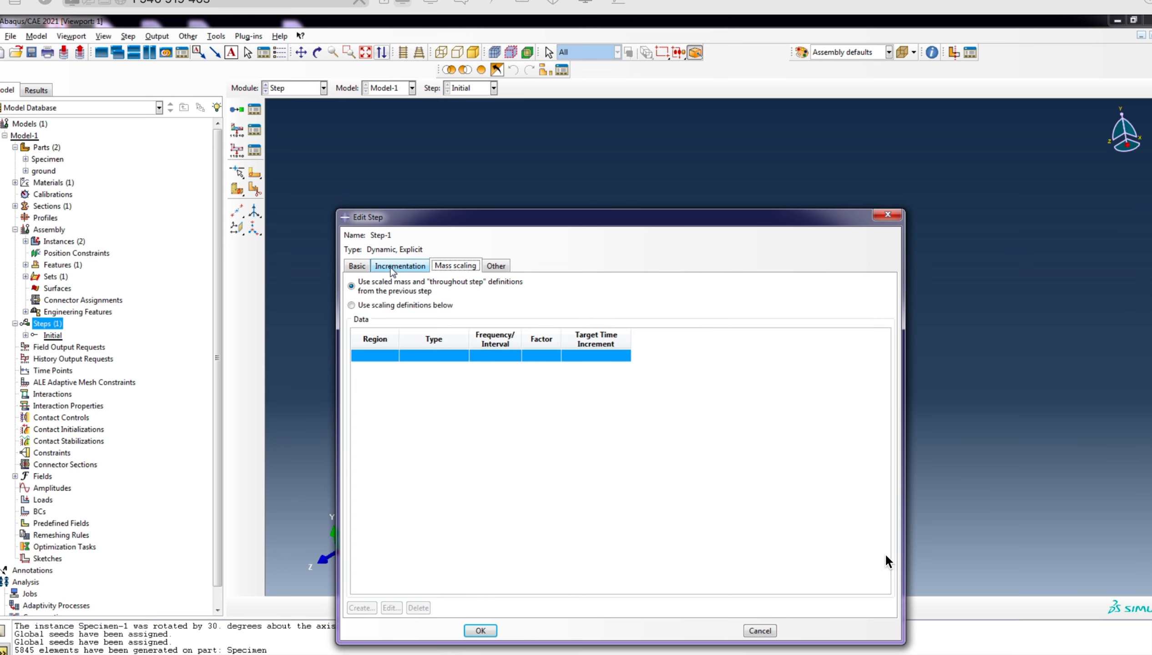
pyautogui.click(367, 269)
pyautogui.moveTo(479, 218); pyautogui.dragTo(686, 126)
pyautogui.scroll(-1, 492, 368)
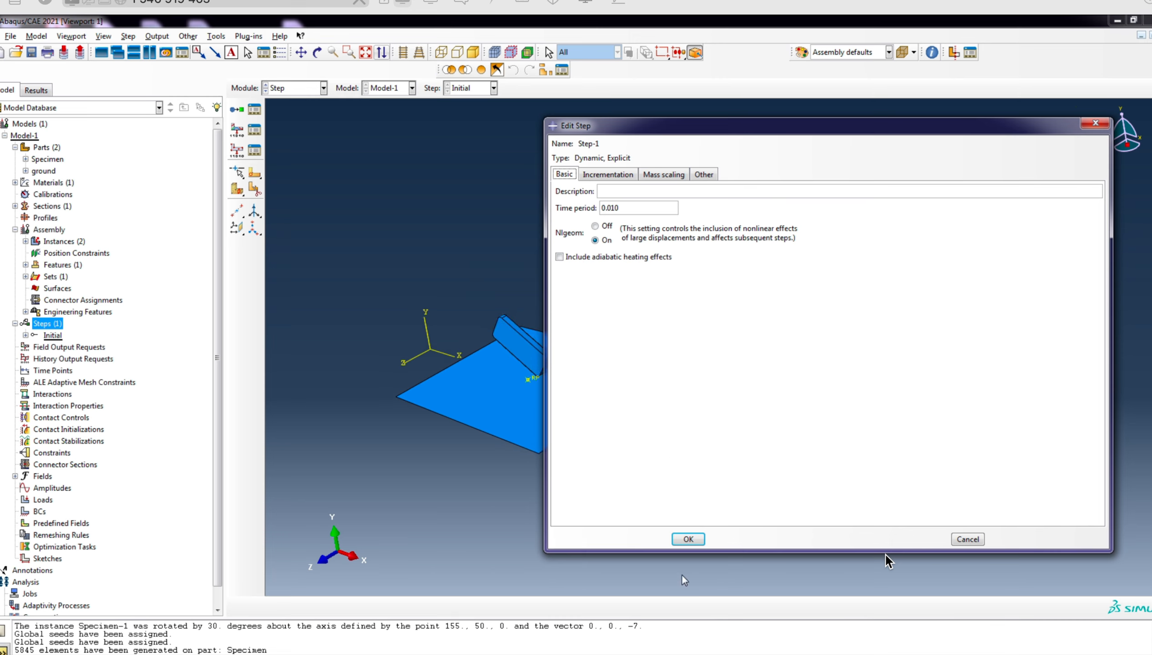
pyautogui.click(689, 540)
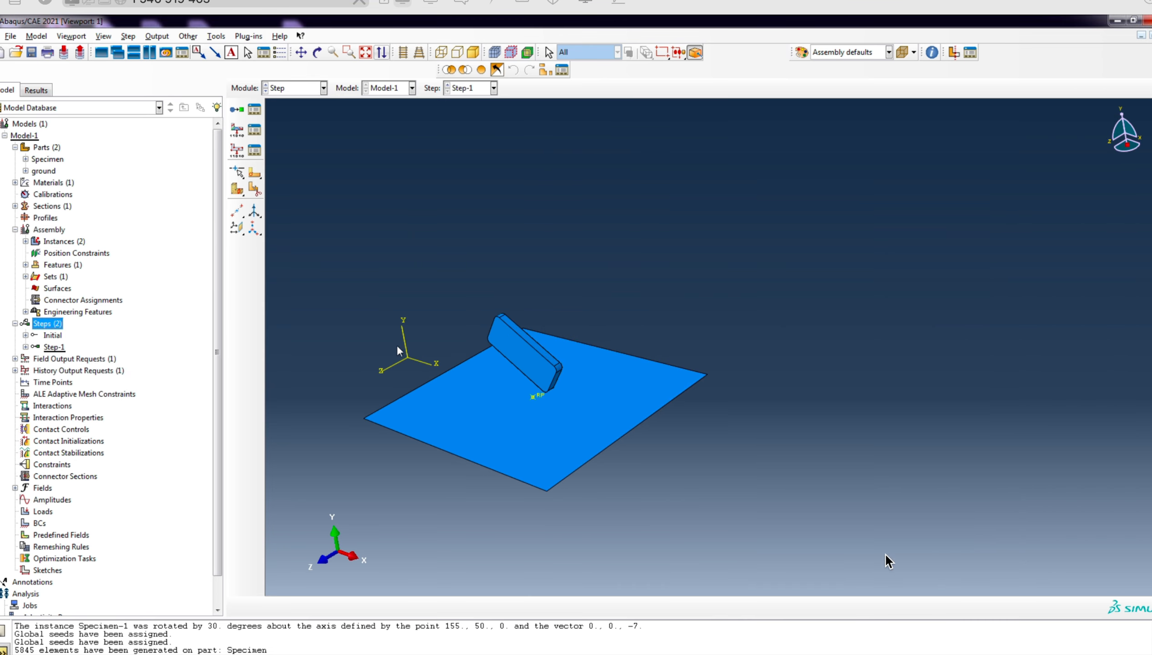
# Edit field output request F-Output-1 to save results every x units of time, with x set to 0.0001
pyautogui.scroll(2, 387, 432)
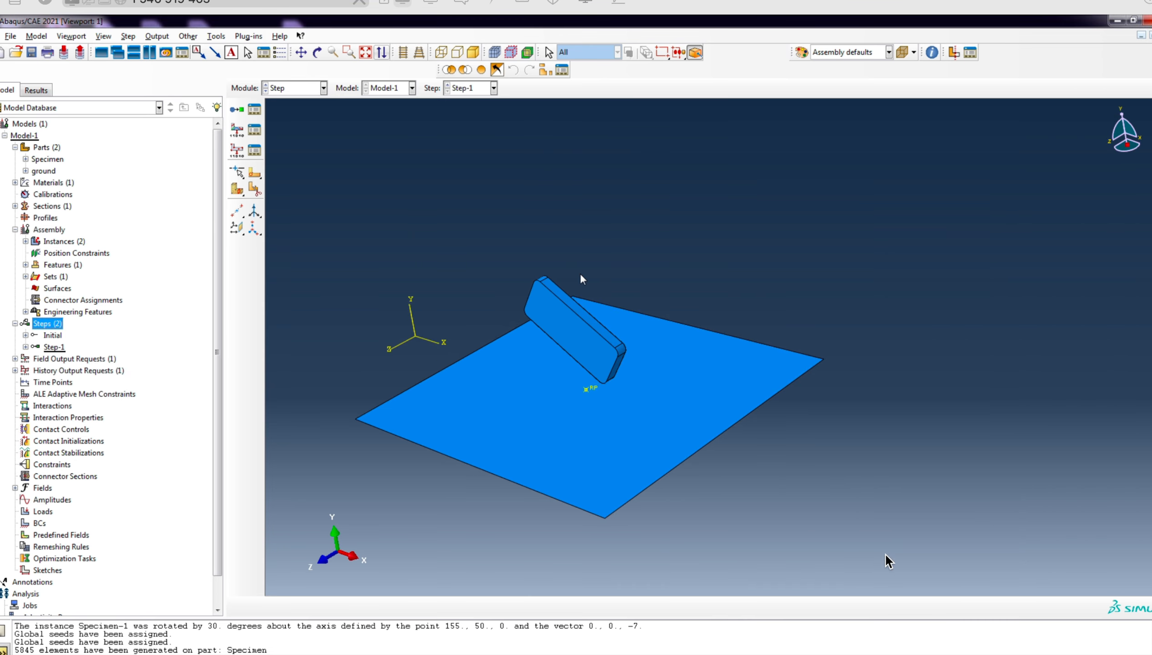
pyautogui.scroll(-1, 3, 371)
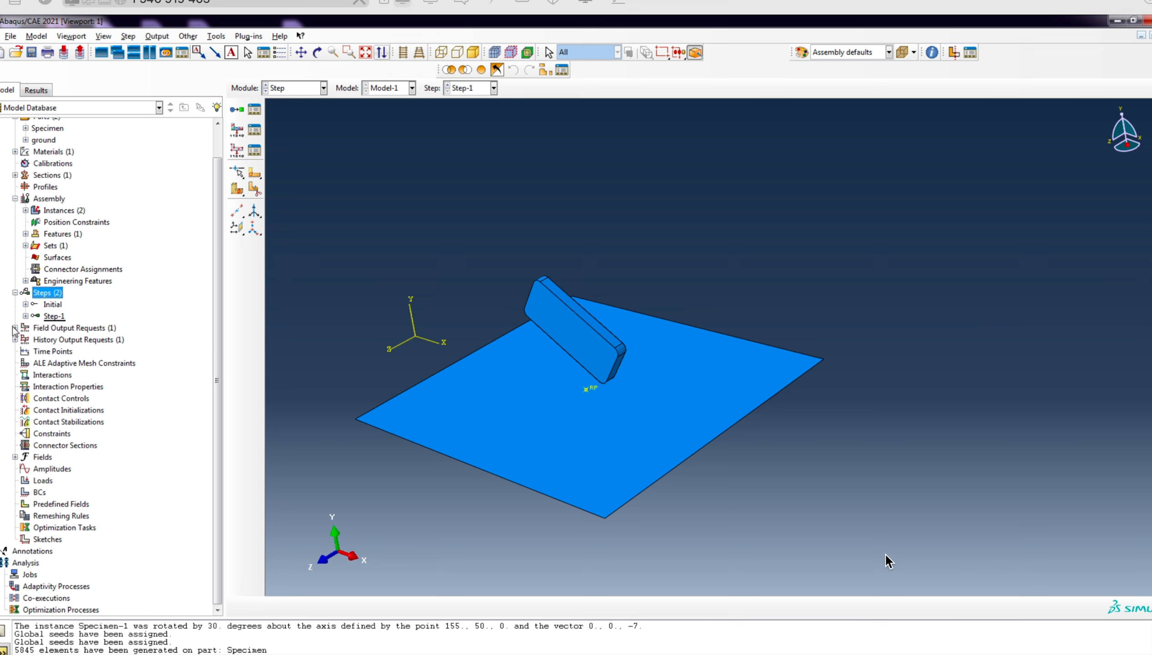
pyautogui.click(15, 327)
pyautogui.click(15, 351)
pyautogui.click(57, 342)
pyautogui.rightClick(57, 345)
pyautogui.click(75, 354)
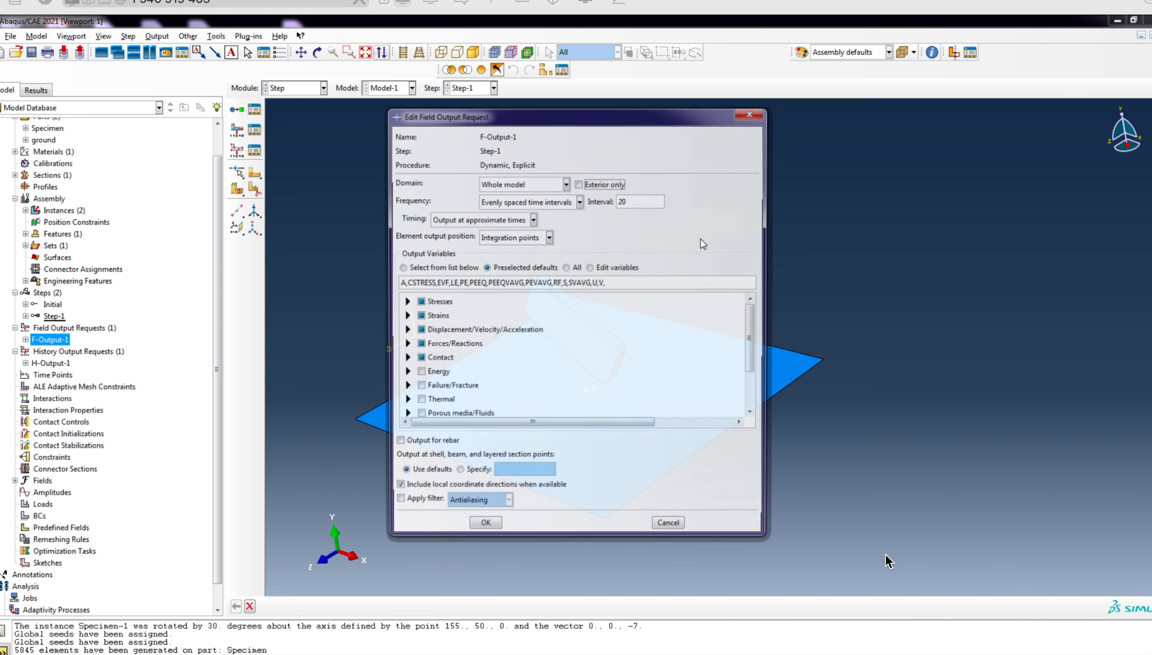
pyautogui.click(553, 205)
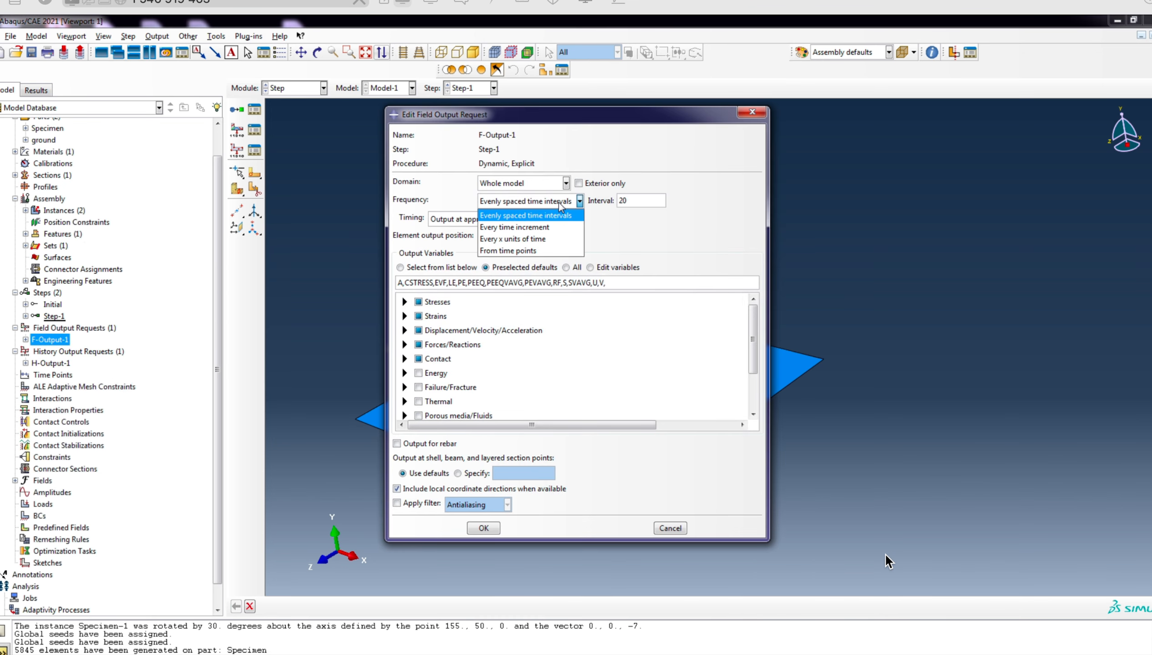
pyautogui.click(535, 240)
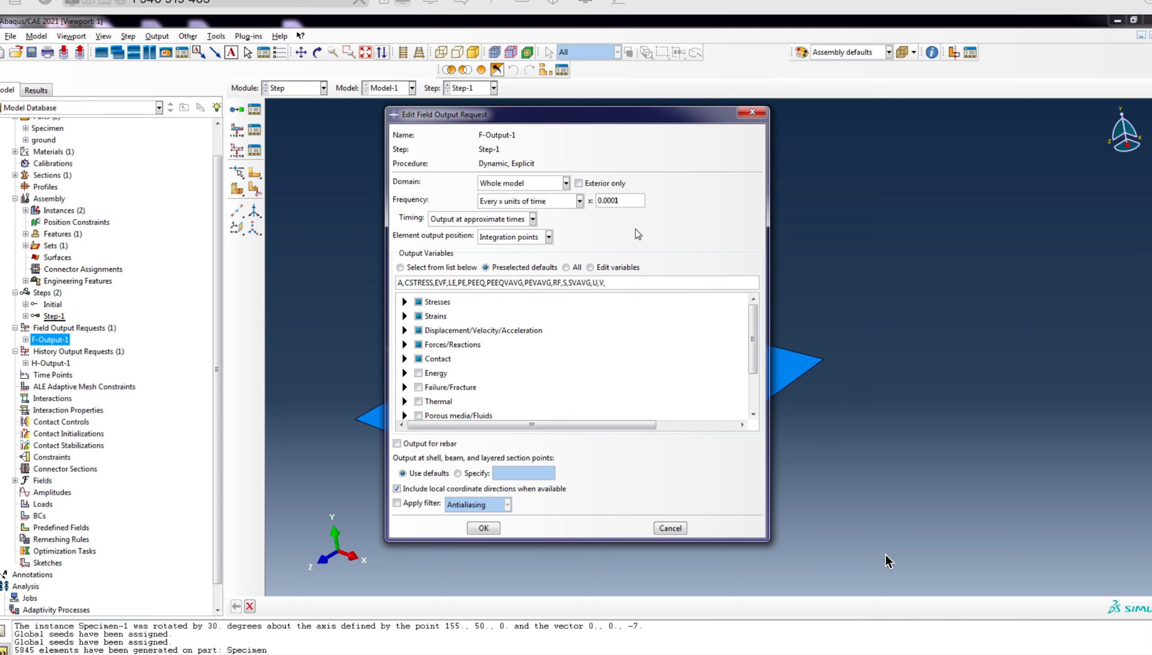
pyautogui.moveTo(620, 202); pyautogui.dragTo(589, 201)
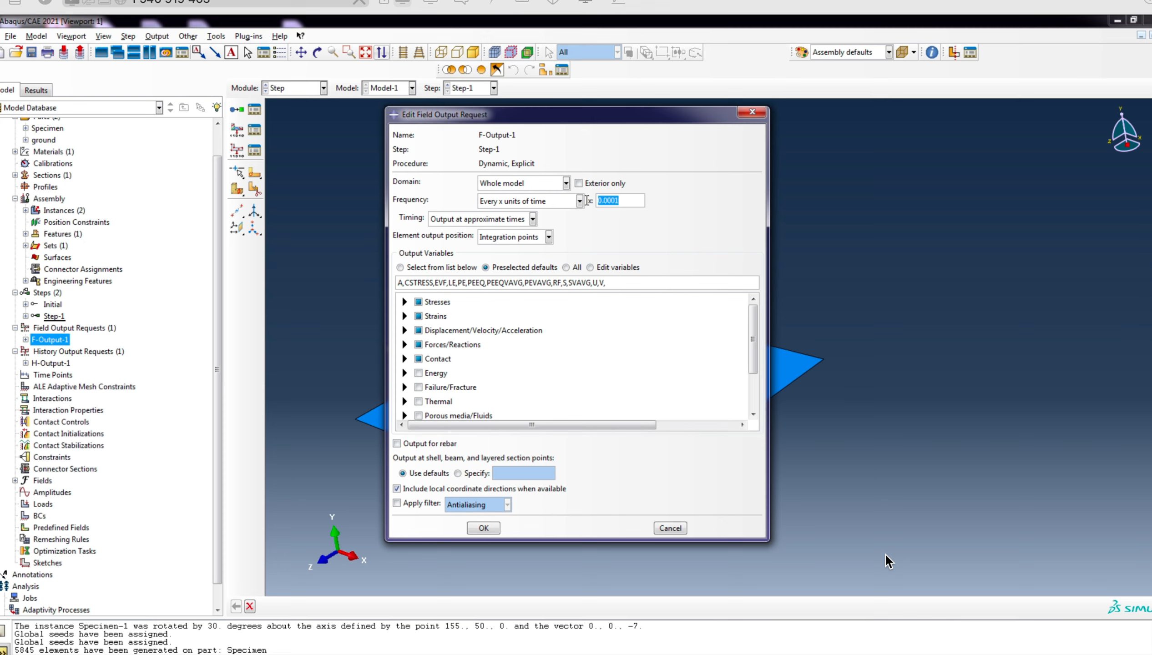
pyautogui.click(483, 529)
# Edit history output request H-Output-1 to save results every x units of time, with x set to 0.0001
pyautogui.click(48, 363)
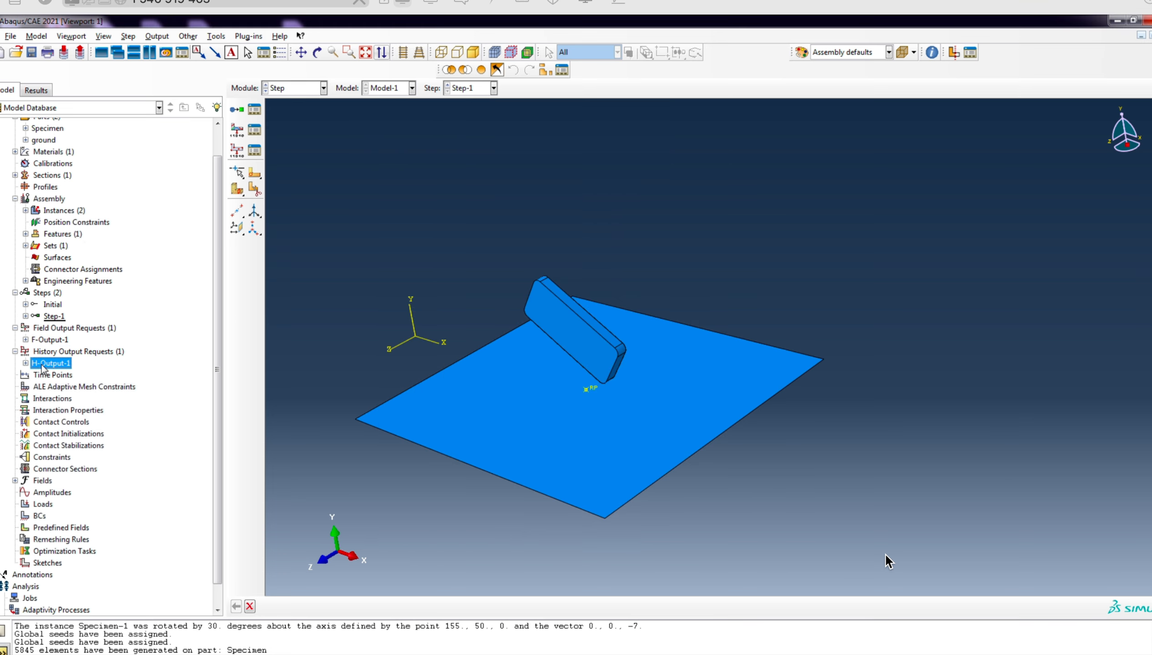
pyautogui.rightClick(48, 363)
pyautogui.click(69, 383)
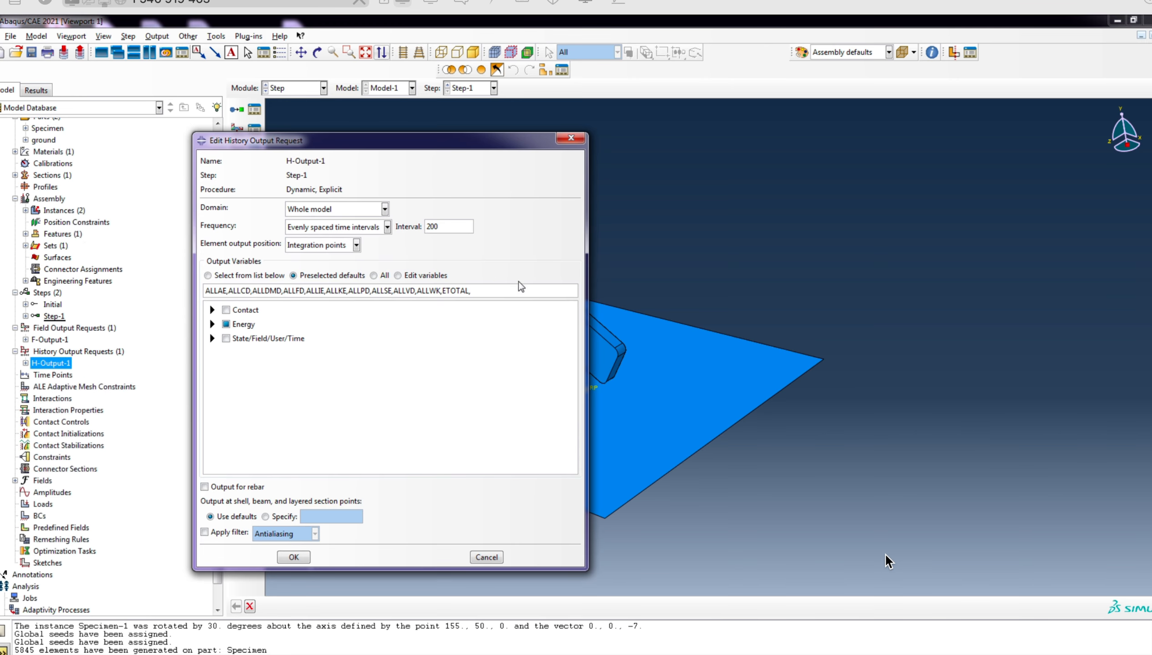
pyautogui.click(361, 228)
pyautogui.click(359, 264)
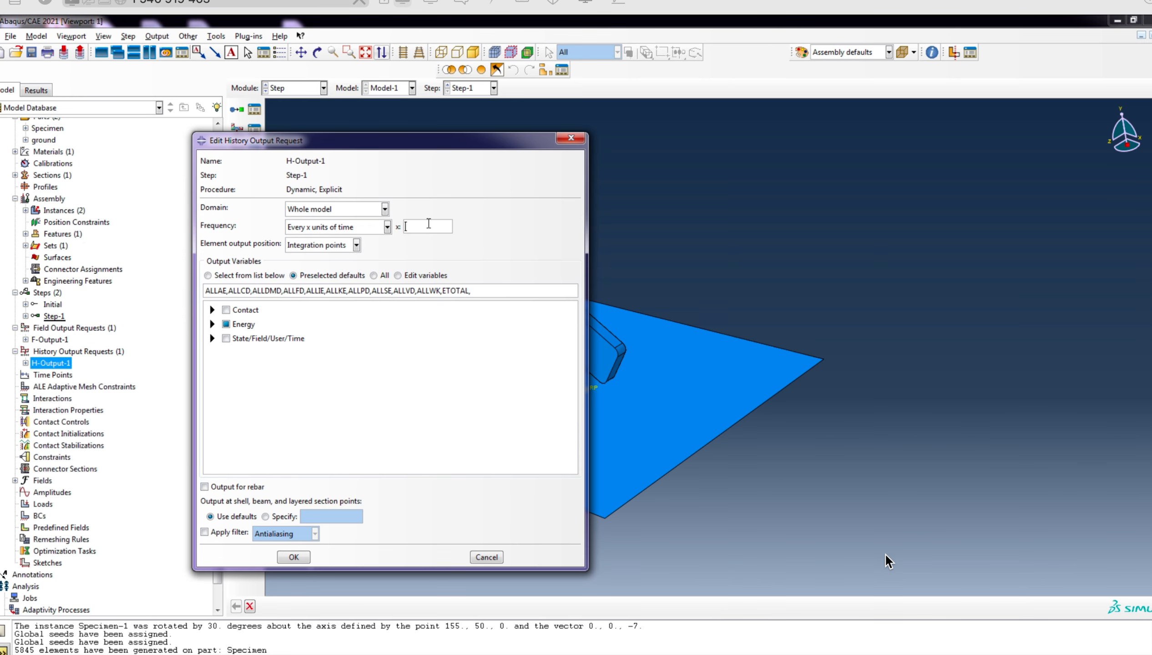
pyautogui.write('0.0001')
pyautogui.click(292, 557)
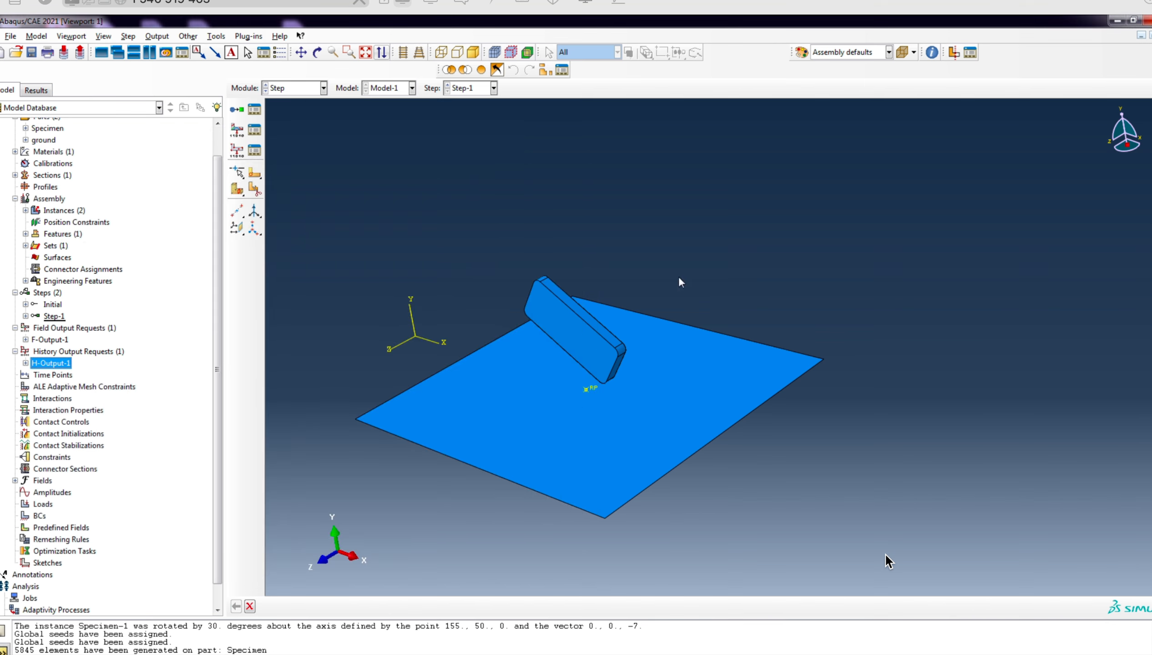
# Create a contact interaction property with tangential behavior using the Penalty friction formulation and a friction coefficient of 0.5
pyautogui.rightClick(60, 411)
pyautogui.click(92, 427)
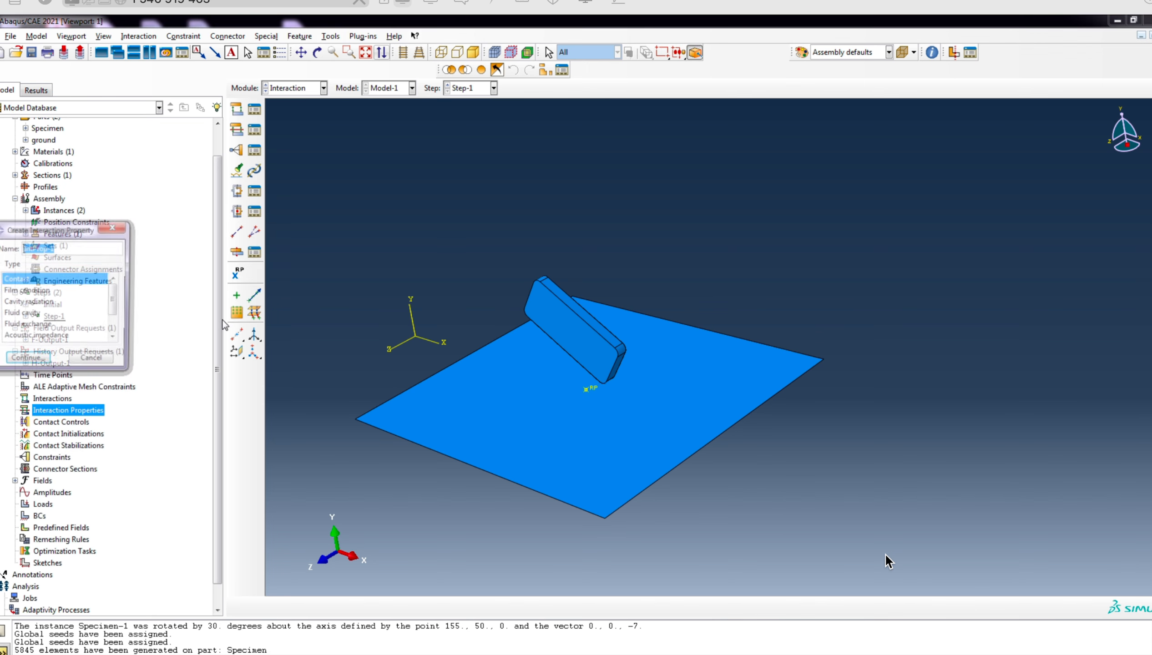
pyautogui.click(23, 363)
pyautogui.click(23, 193)
pyautogui.click(27, 211)
pyautogui.click(92, 232)
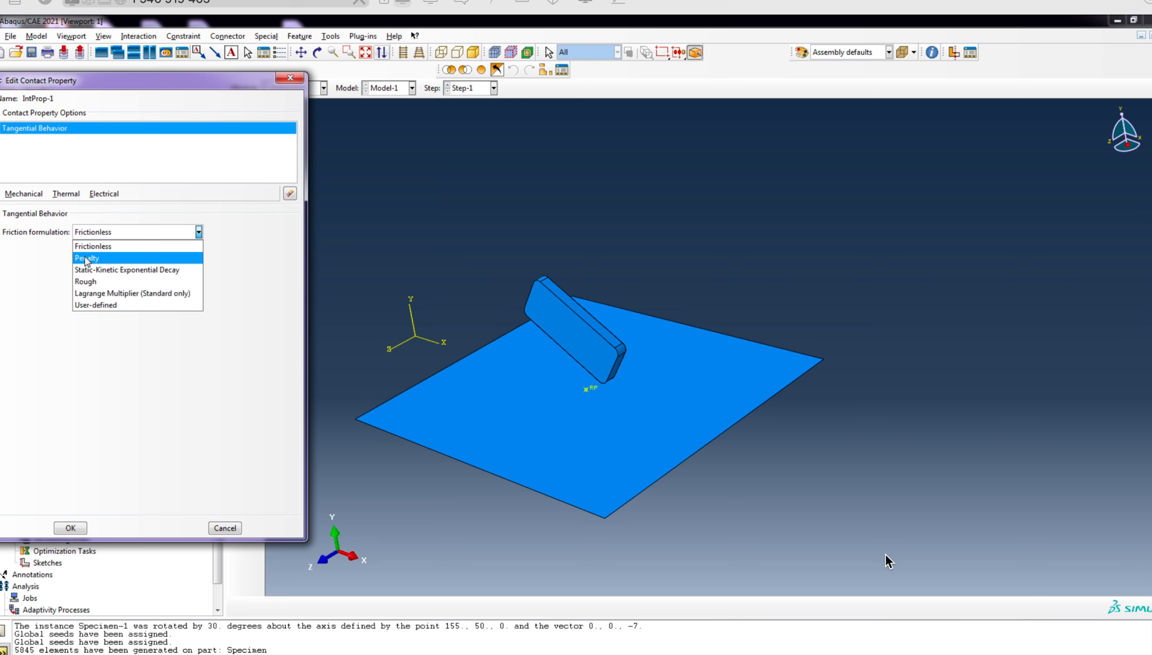
pyautogui.click(87, 259)
pyautogui.click(25, 362)
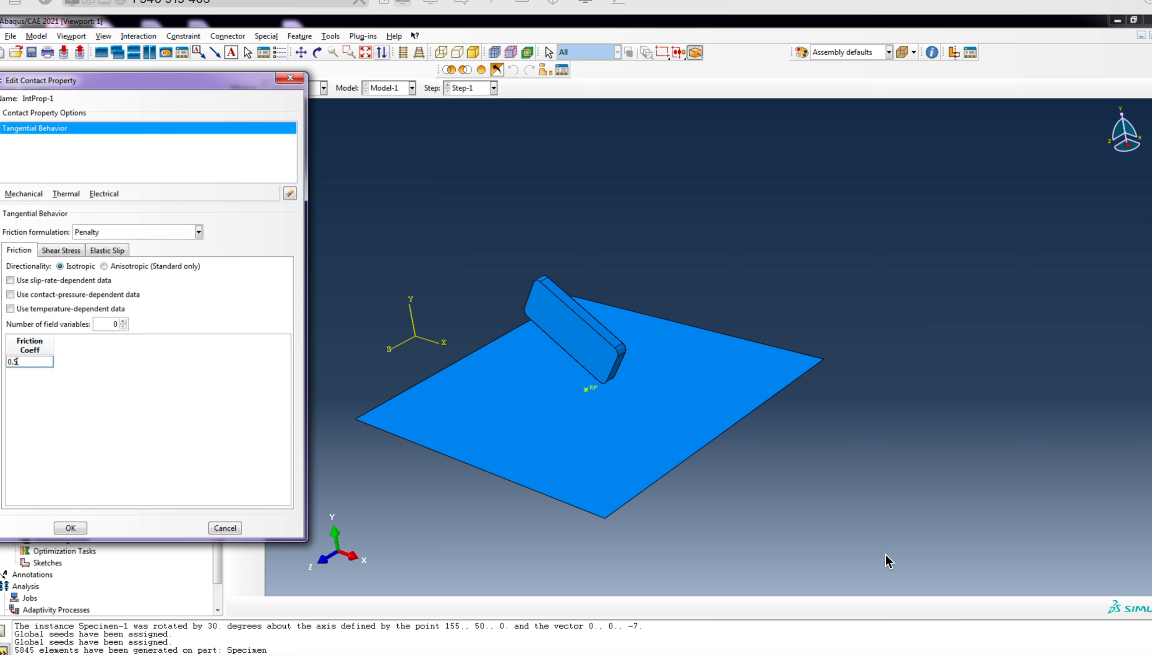
# Add normal behavior to the contact property with its default settings and accept the property
pyautogui.click(24, 194)
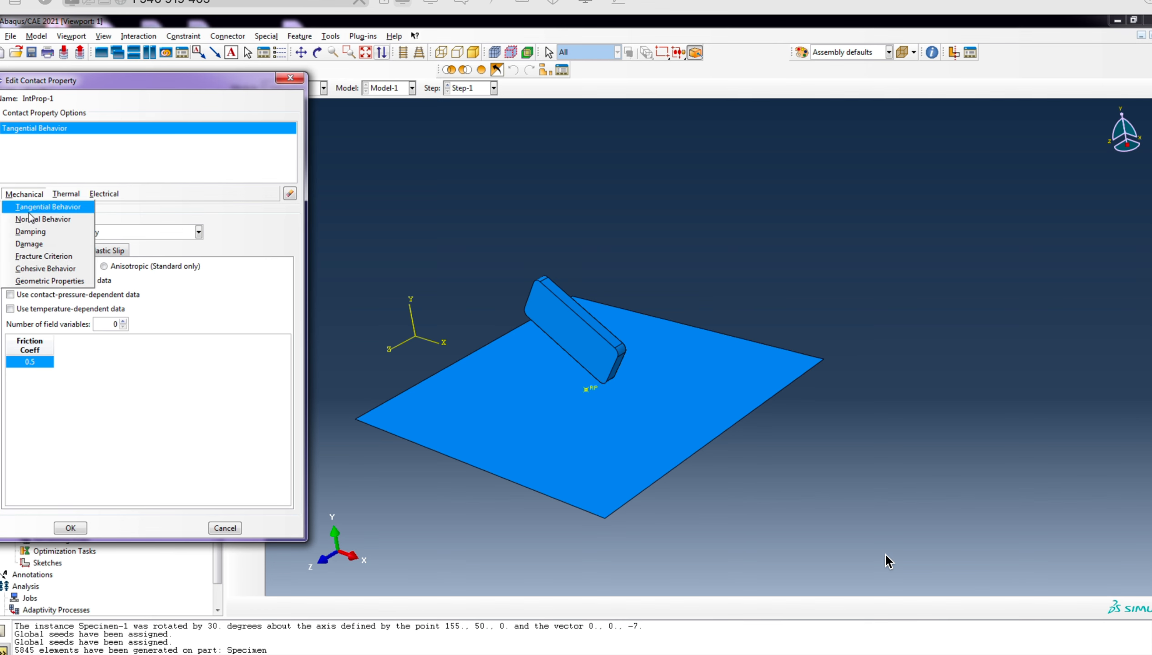
pyautogui.click(36, 220)
pyautogui.click(70, 527)
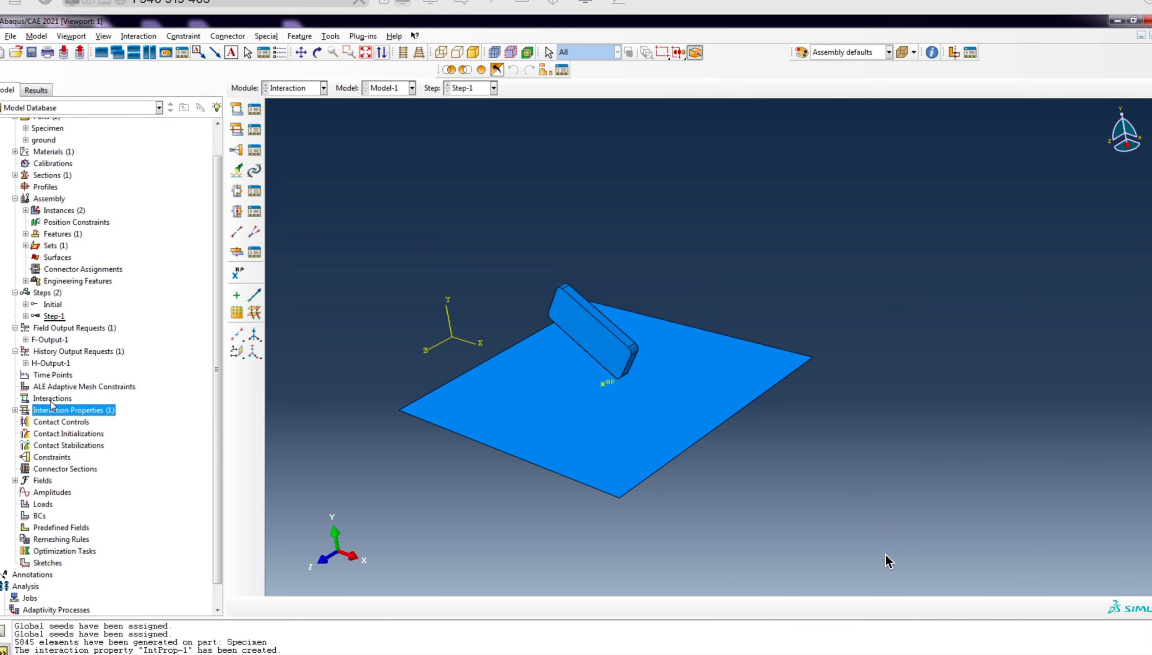
pyautogui.click(51, 400)
pyautogui.rightClick(51, 401)
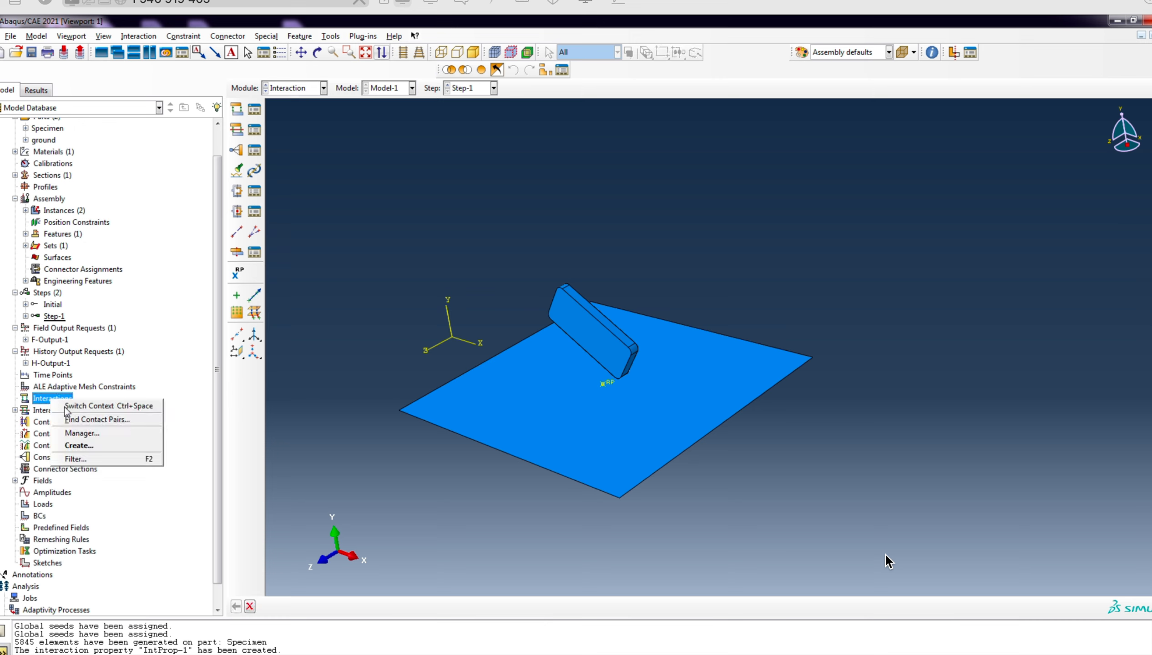
pyautogui.click(82, 445)
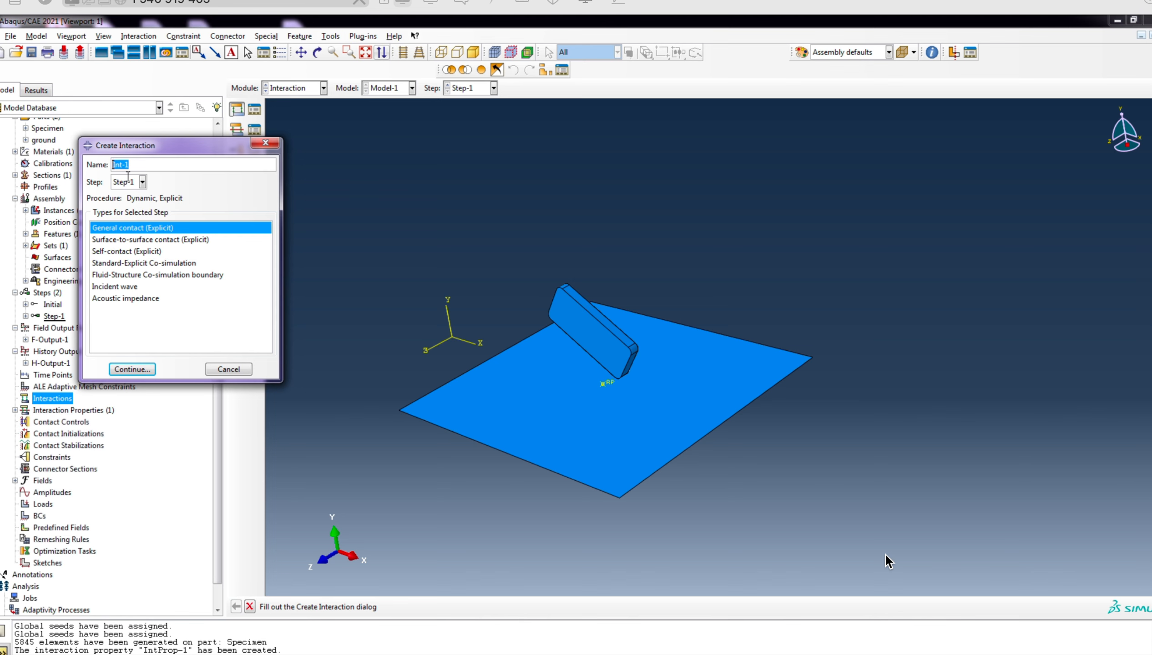
pyautogui.click(124, 370)
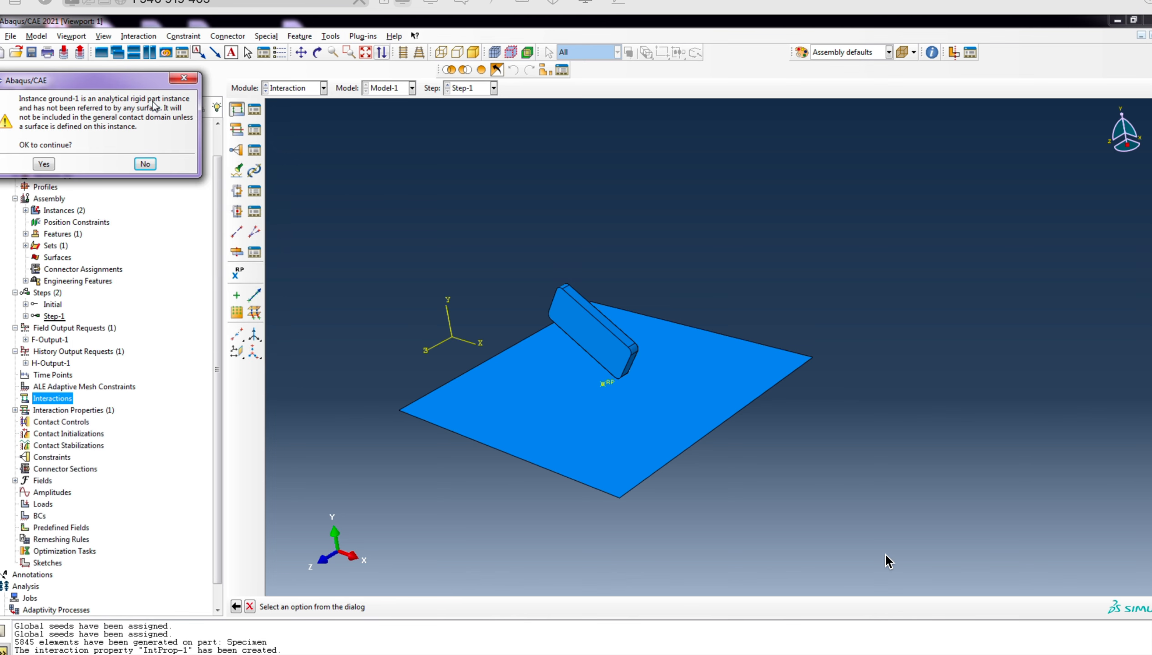
pyautogui.click(146, 164)
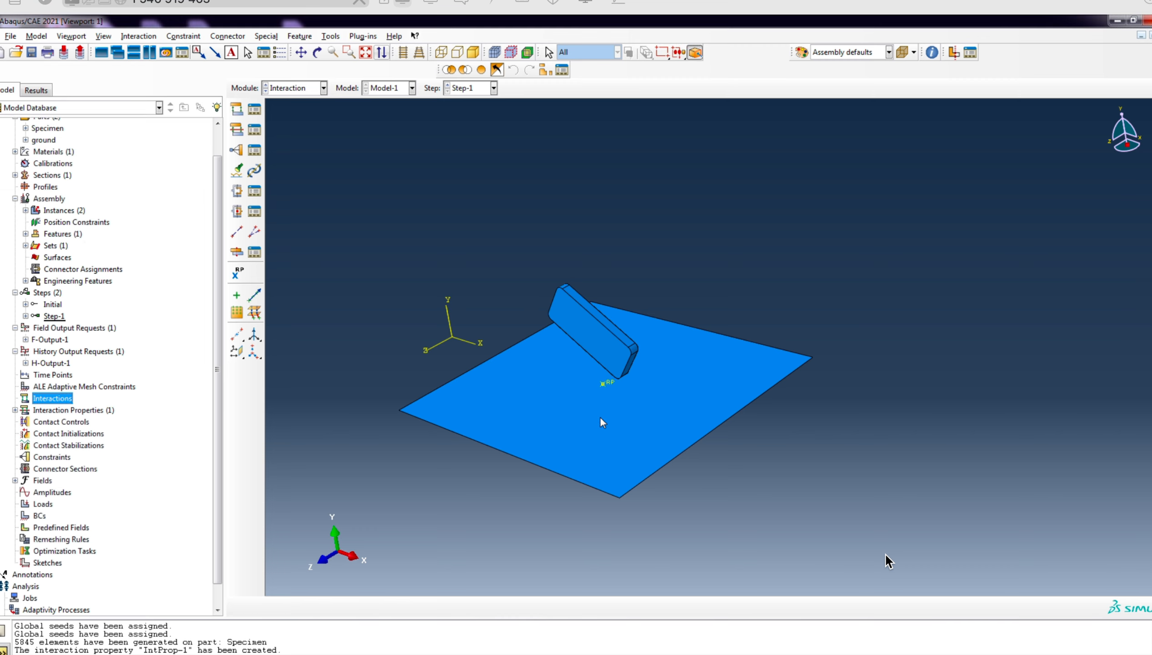
# Create a geometry surface named Surf-1 on the ground plane's face, choosing its Brown side
pyautogui.rightClick(55, 257)
pyautogui.click(80, 277)
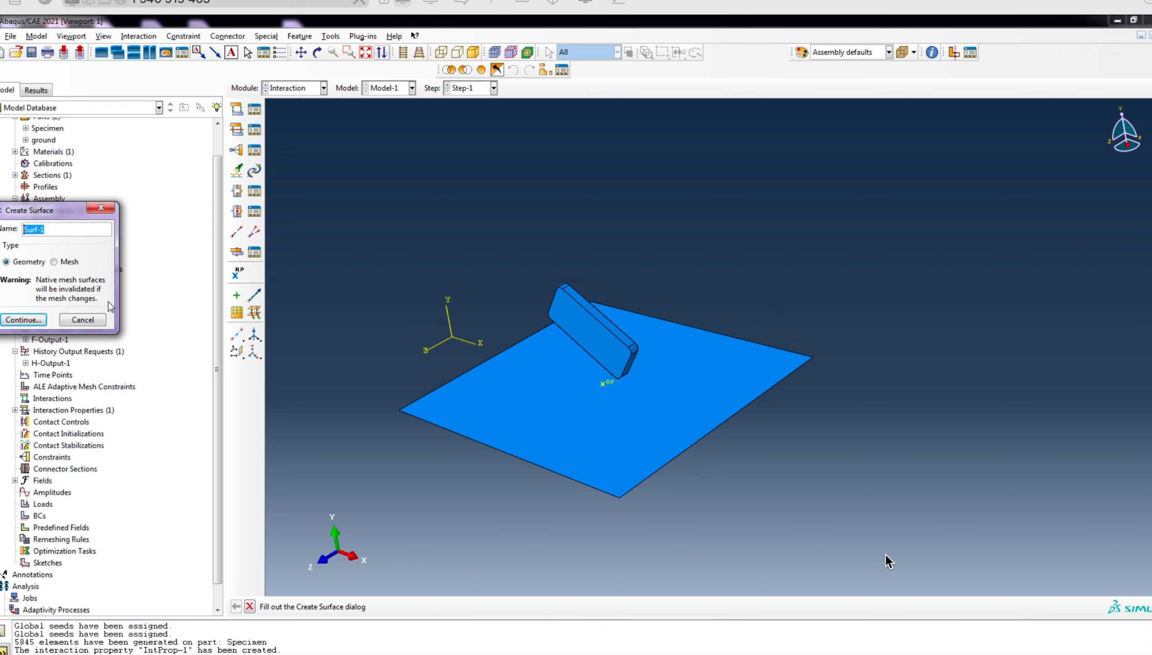
pyautogui.click(19, 321)
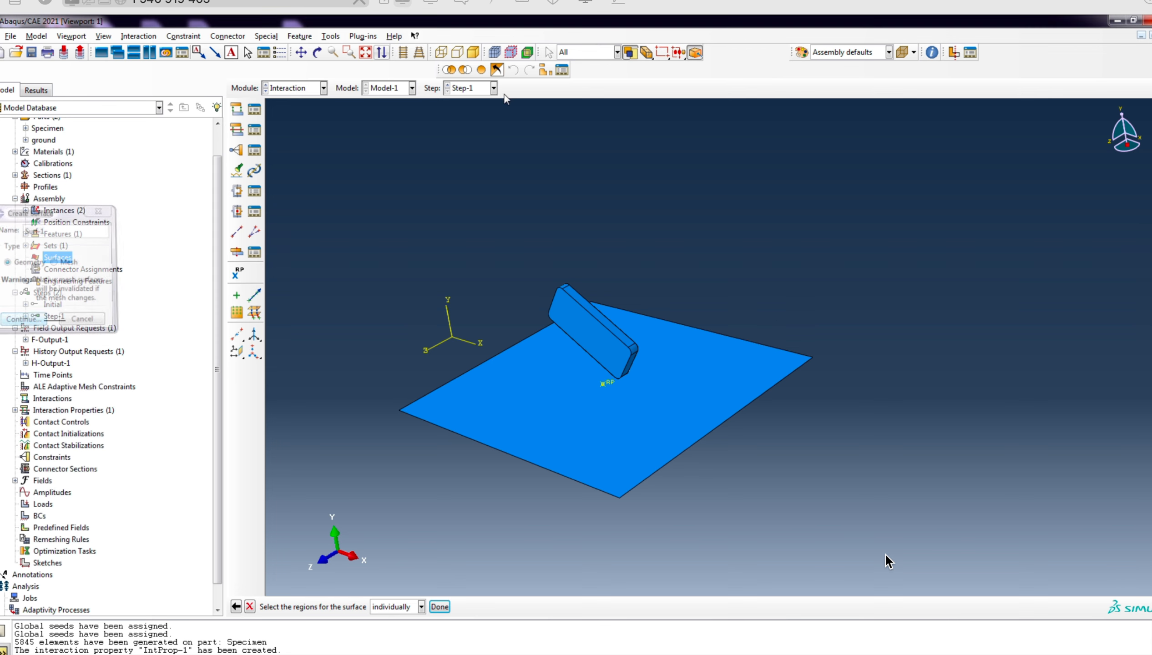
pyautogui.click(561, 417)
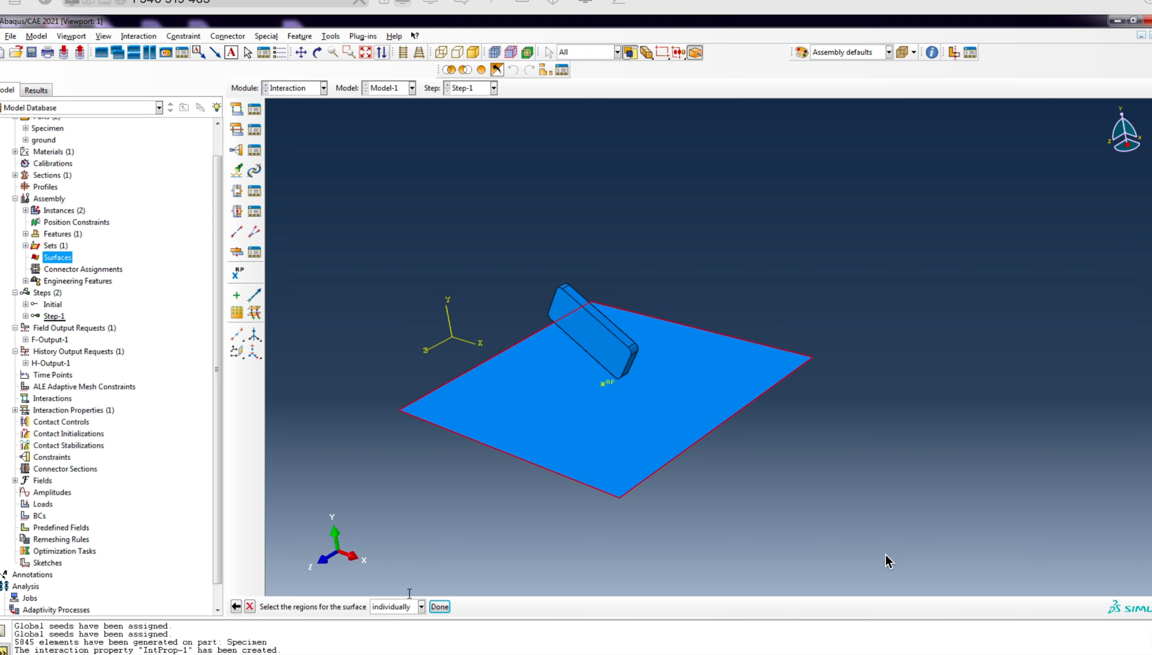
pyautogui.click(440, 607)
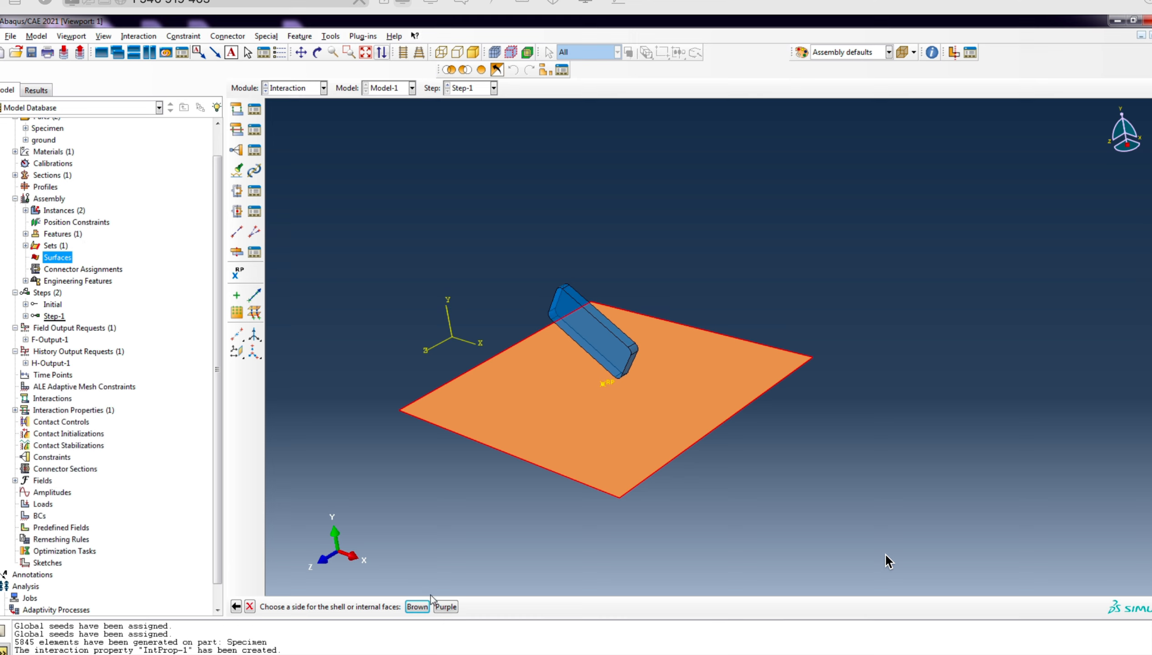
pyautogui.click(317, 52)
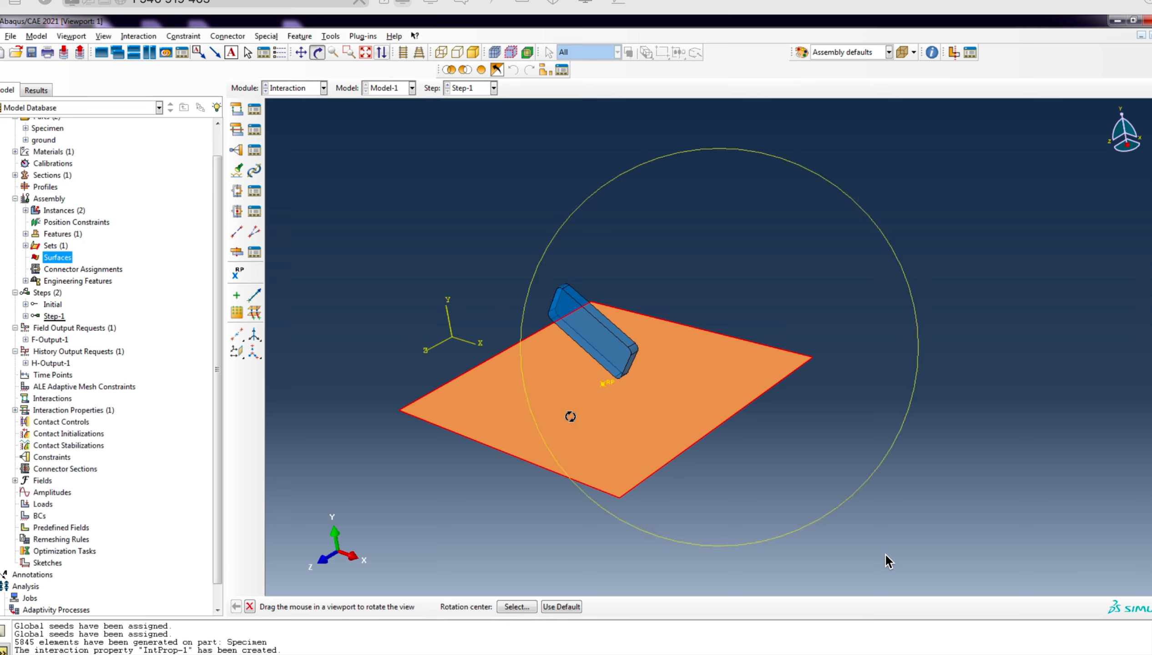
pyautogui.moveTo(571, 416); pyautogui.dragTo(540, 442)
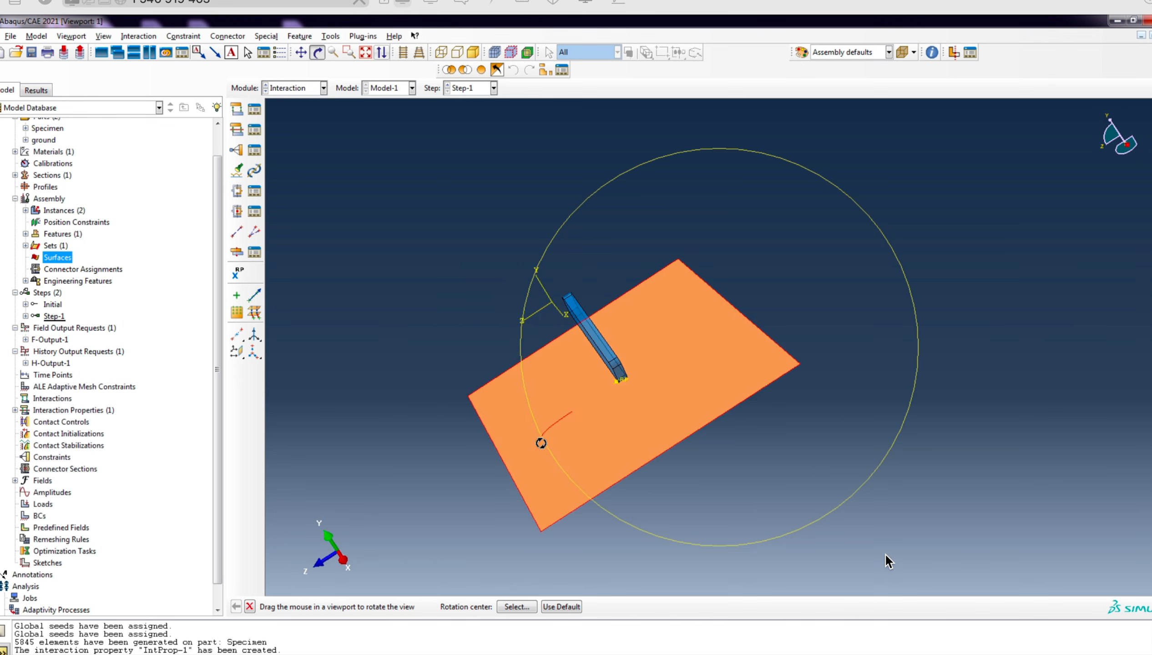
pyautogui.click(249, 606)
pyautogui.click(416, 607)
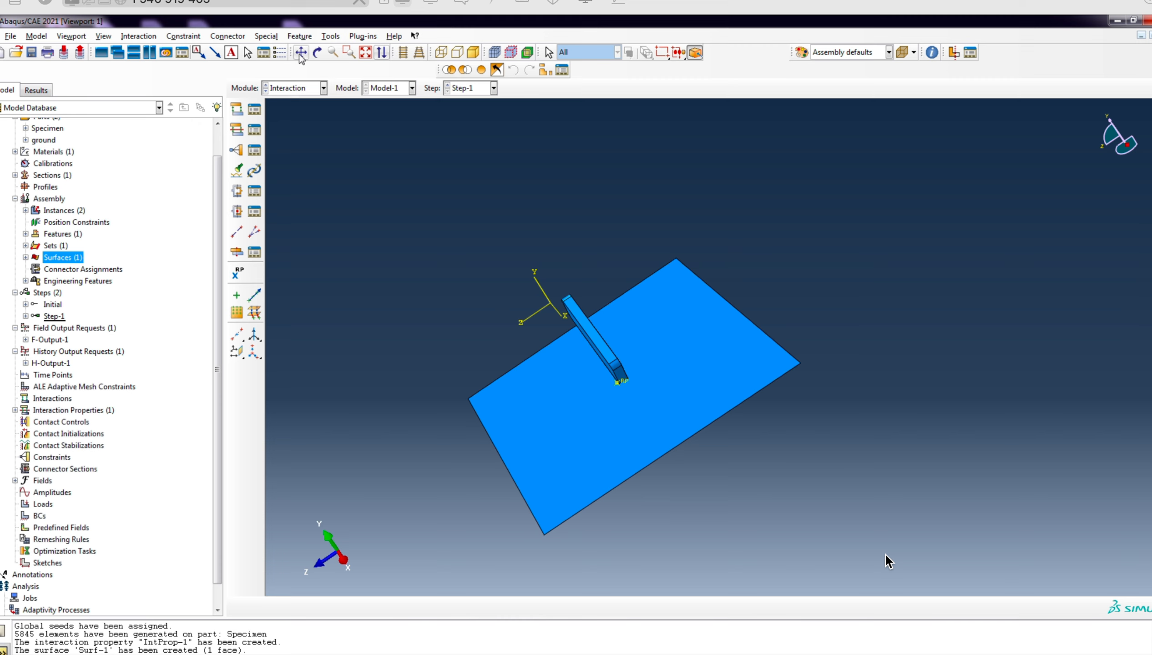
# Create a General contact (Explicit) interaction in Step-1 covering All with self, with IntProp-1 as the global property assignment
pyautogui.click(317, 52)
pyautogui.moveTo(631, 410); pyautogui.dragTo(749, 334)
pyautogui.click(249, 607)
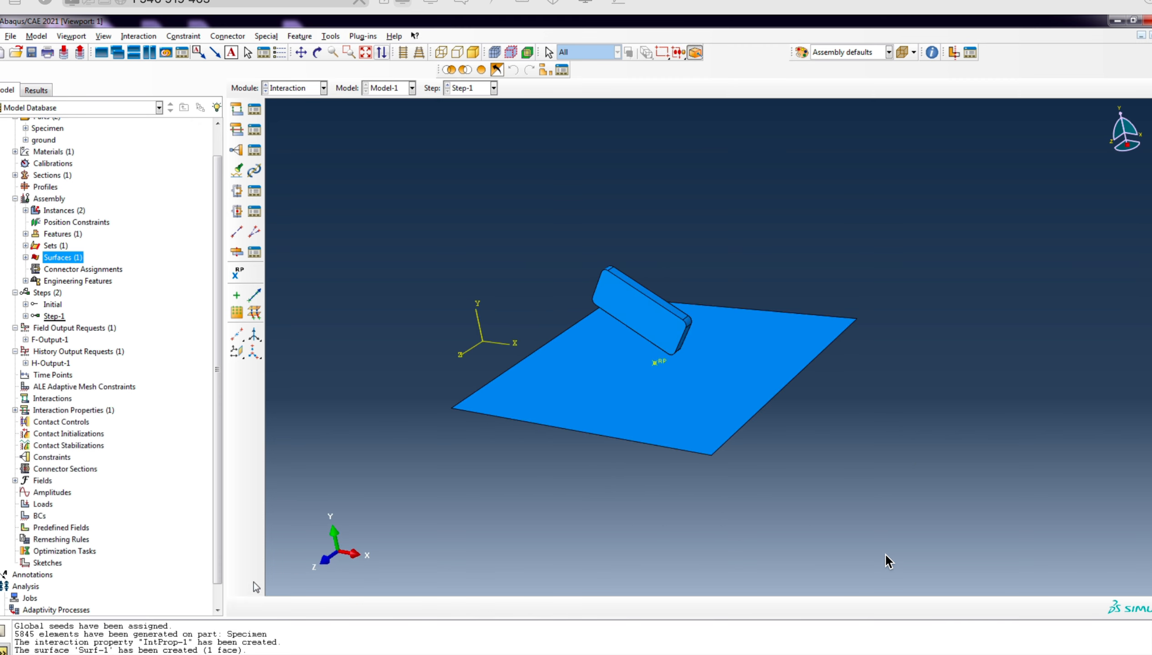
pyautogui.rightClick(54, 402)
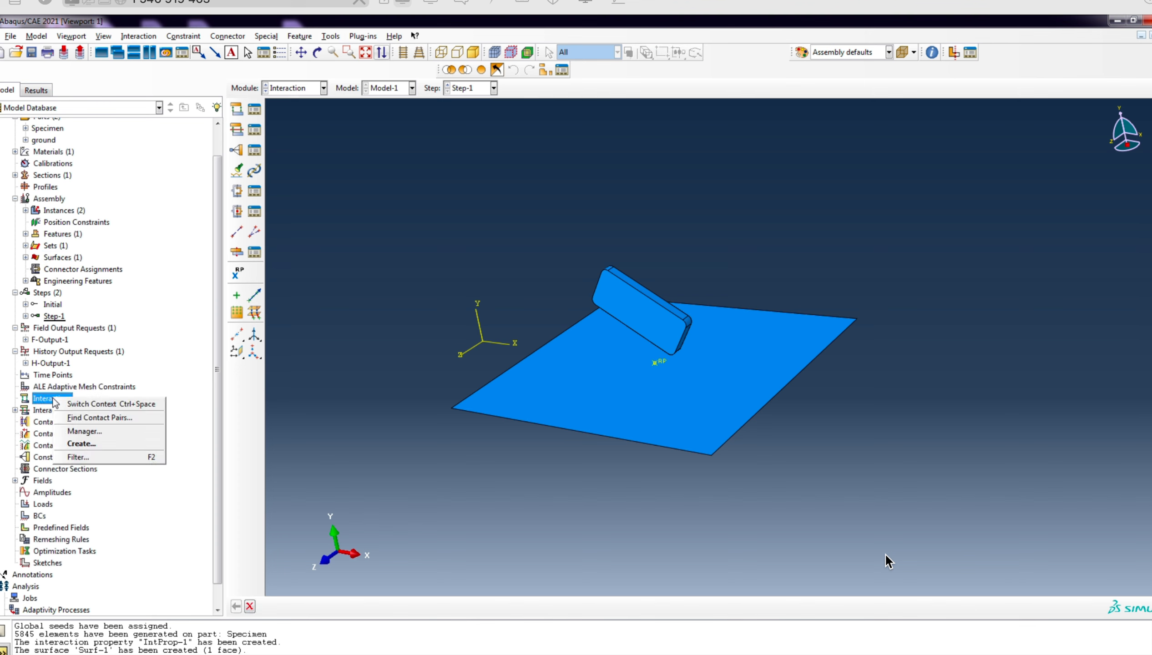
pyautogui.click(91, 444)
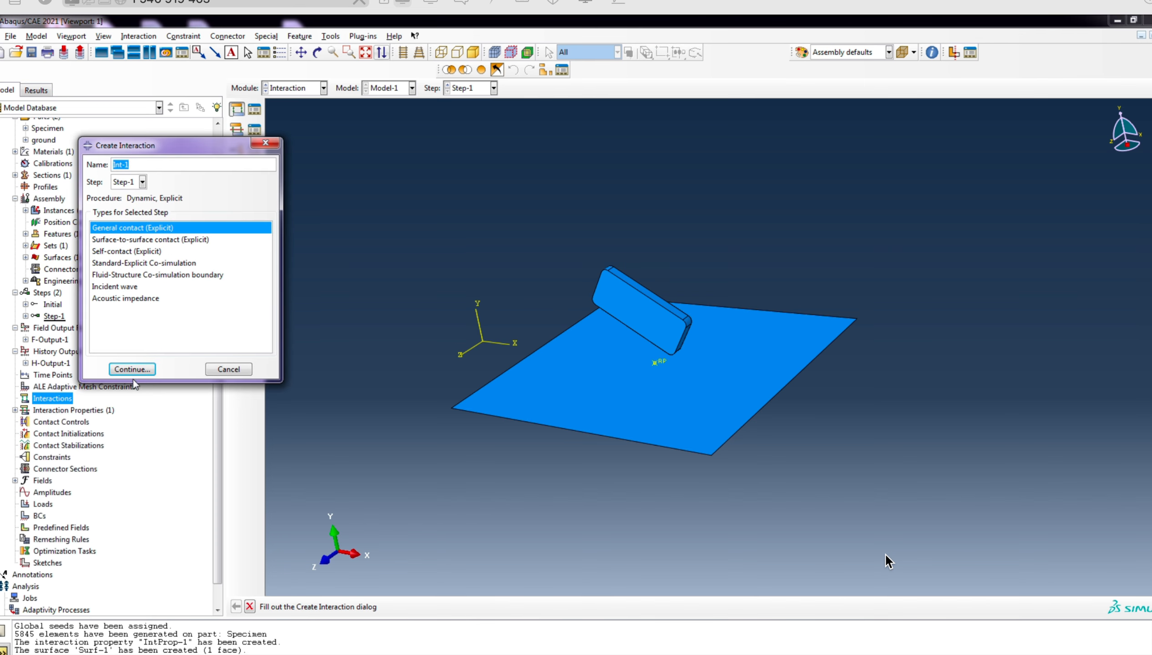
pyautogui.click(137, 369)
pyautogui.click(363, 386)
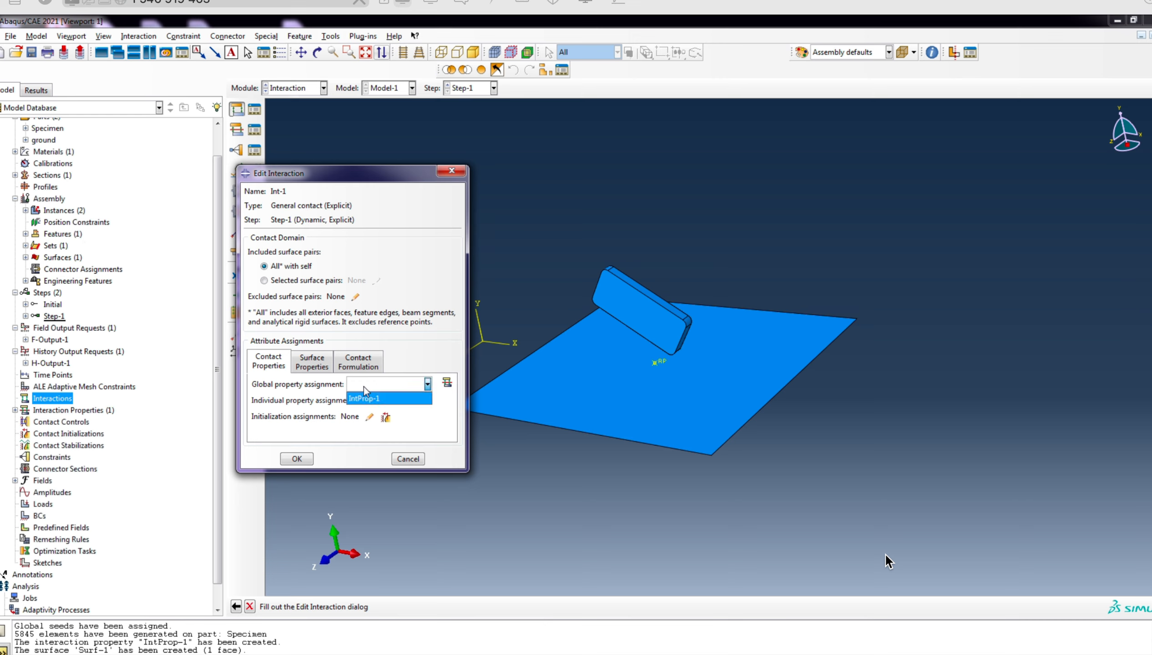
pyautogui.click(375, 401)
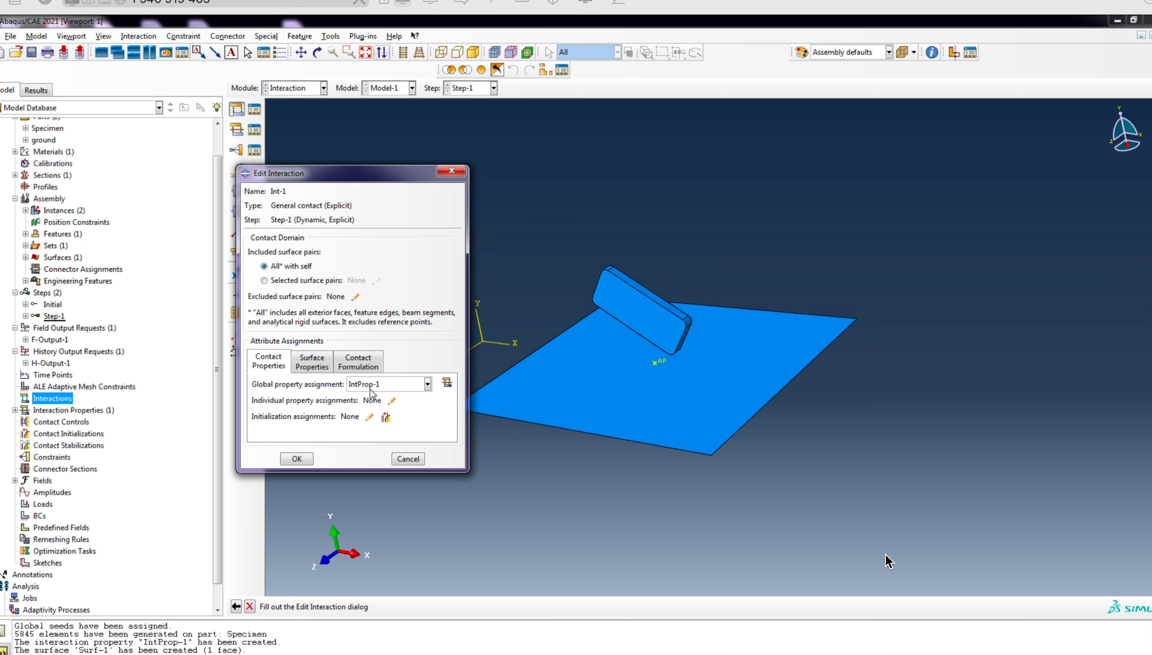
pyautogui.click(296, 459)
# Create a Symmetry/Antisymmetry/Encastre boundary condition in Step-1 that fixes the ground's reference point with ENCASTRE
pyautogui.scroll(-1, 442, 204)
pyautogui.scroll(1, 681, 310)
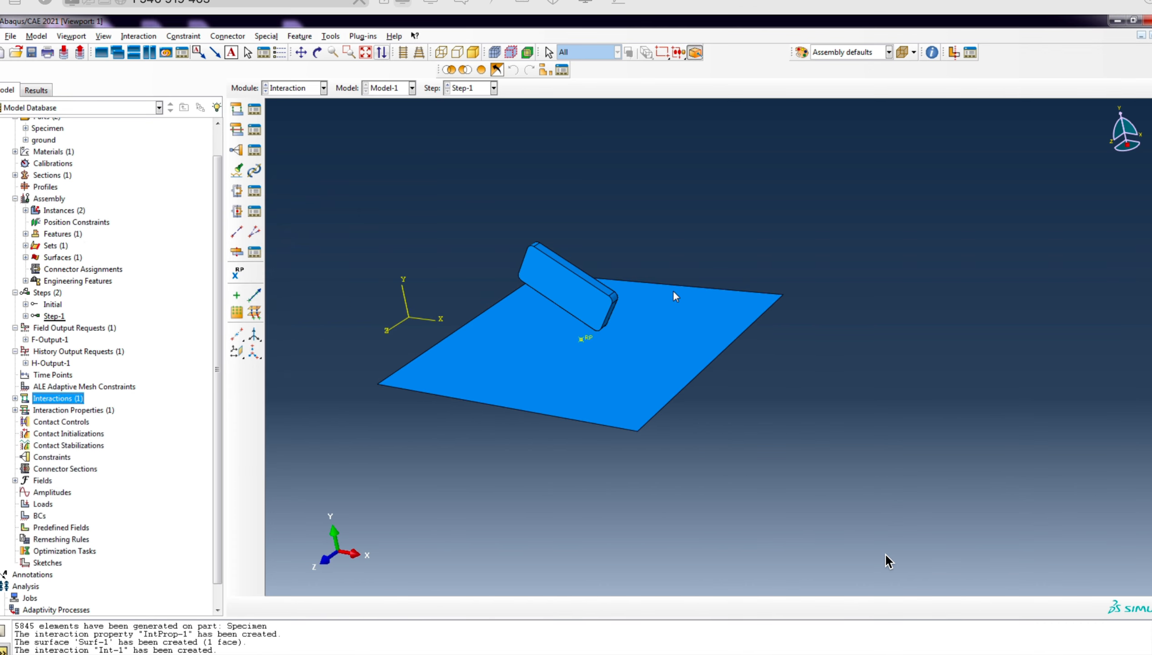
pyautogui.doubleClick(39, 517)
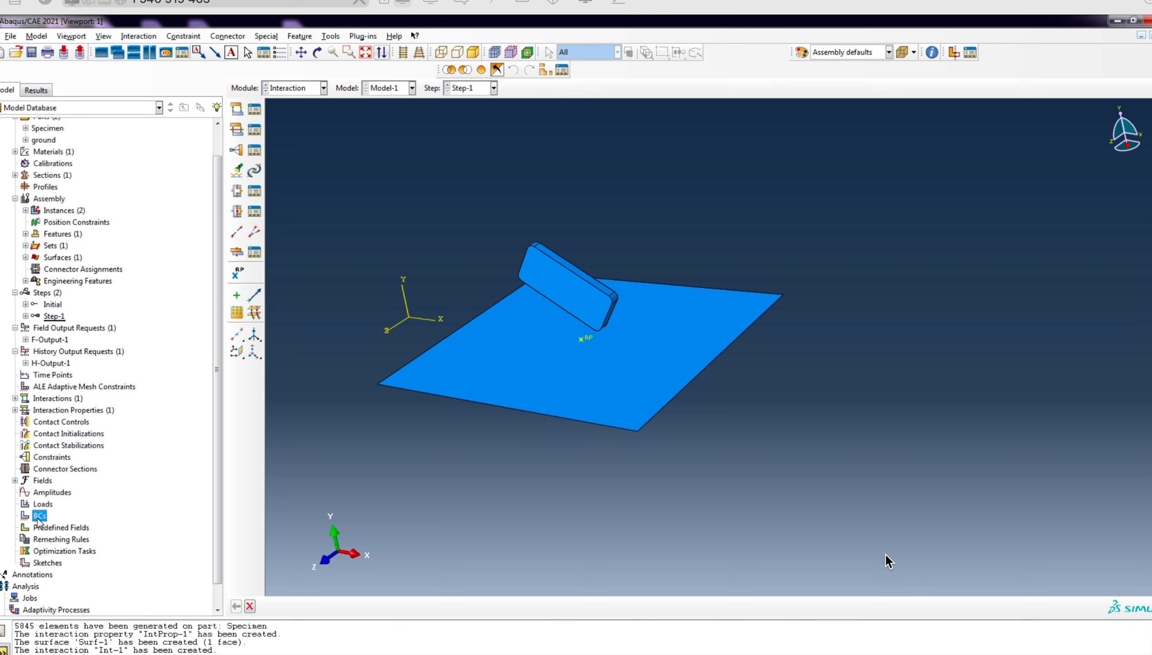
pyautogui.rightClick(38, 521)
pyautogui.click(69, 547)
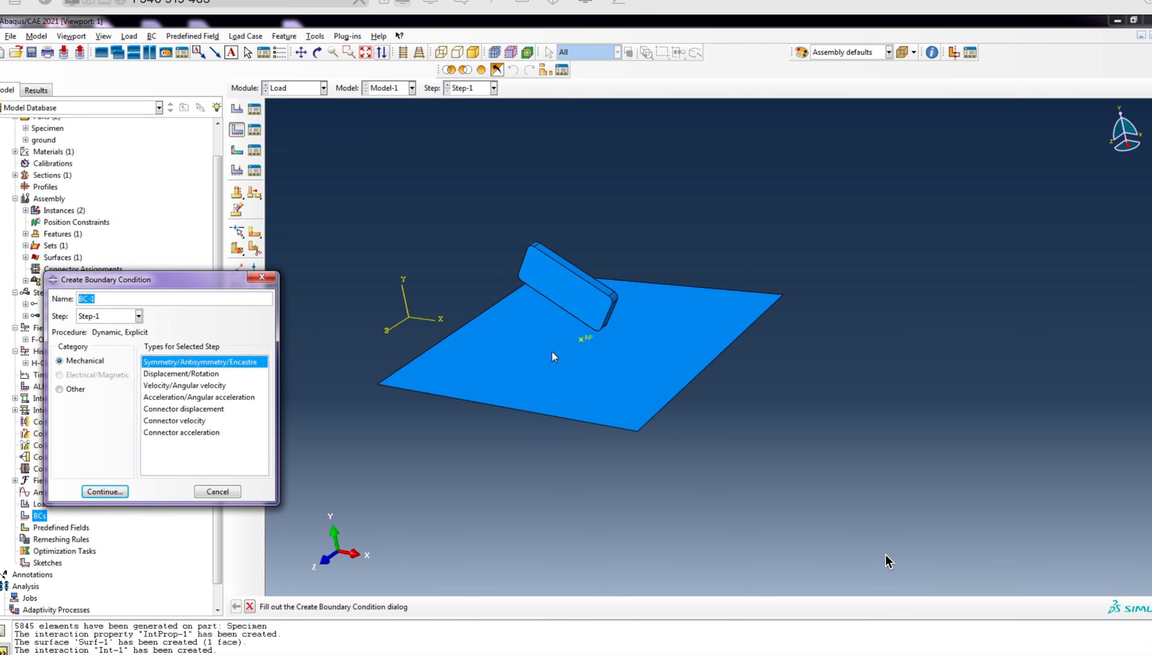
pyautogui.click(103, 491)
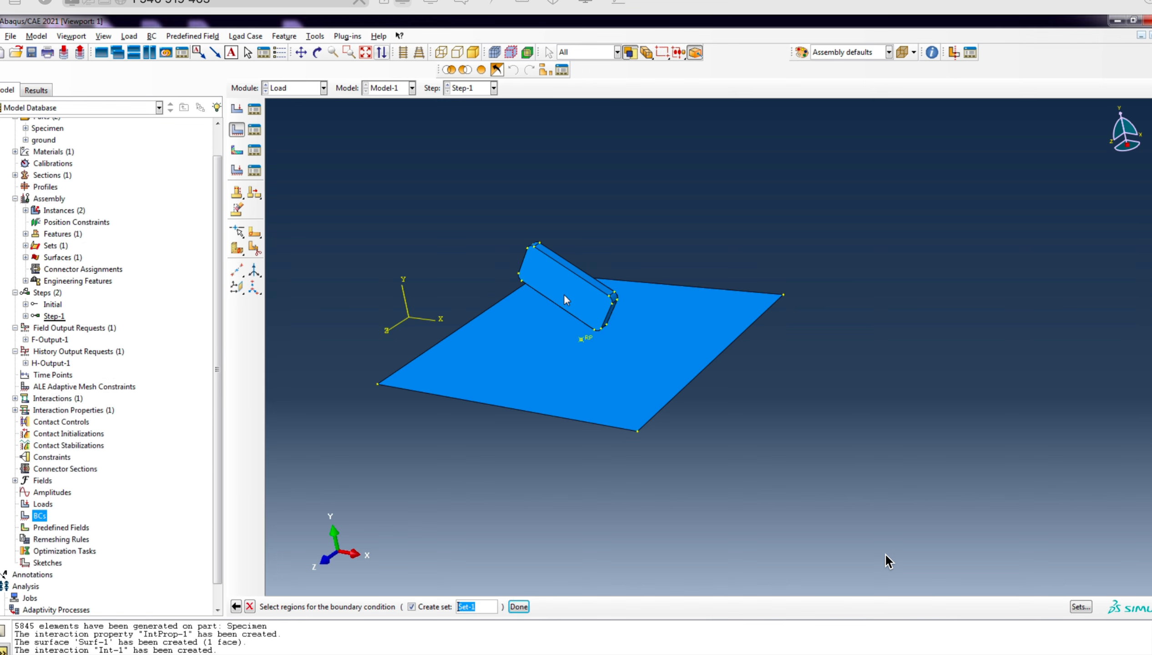
pyautogui.click(583, 338)
pyautogui.click(518, 606)
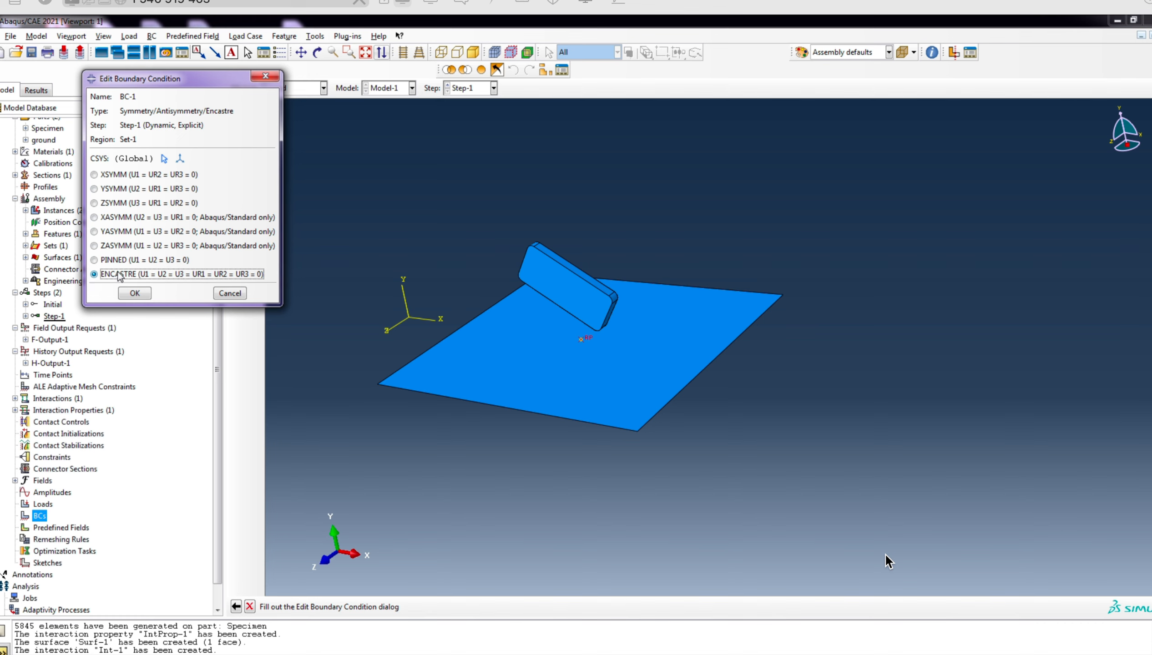
pyautogui.click(134, 293)
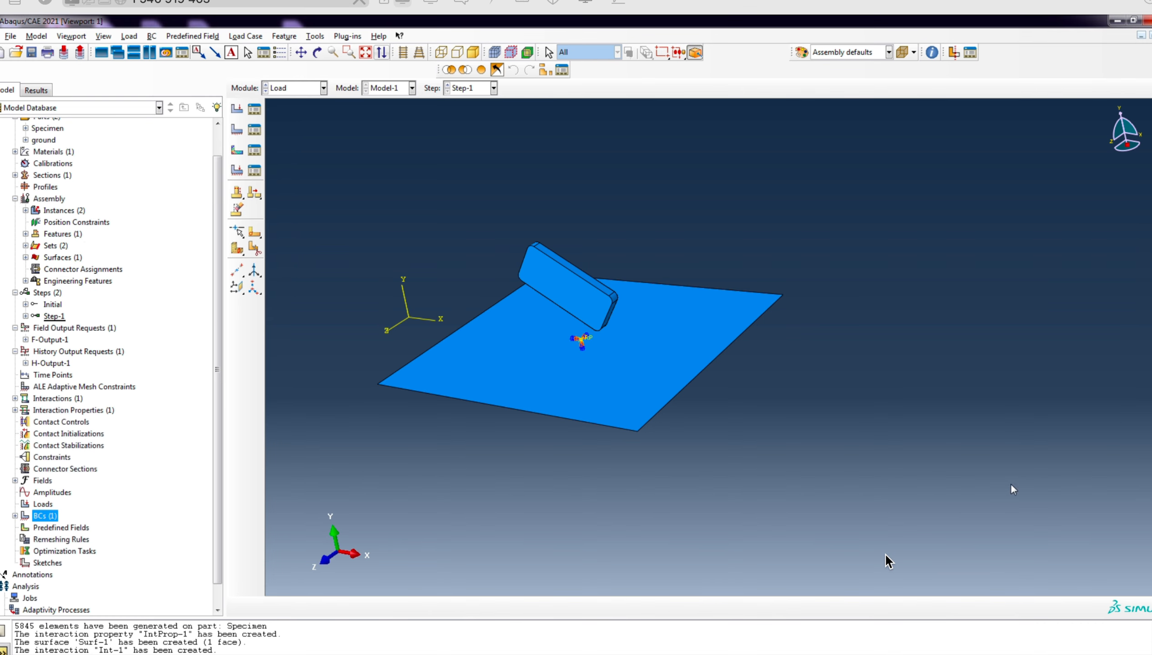
# Start a mechanical Velocity predefined field in the Initial step
pyautogui.scroll(-2, 129, 432)
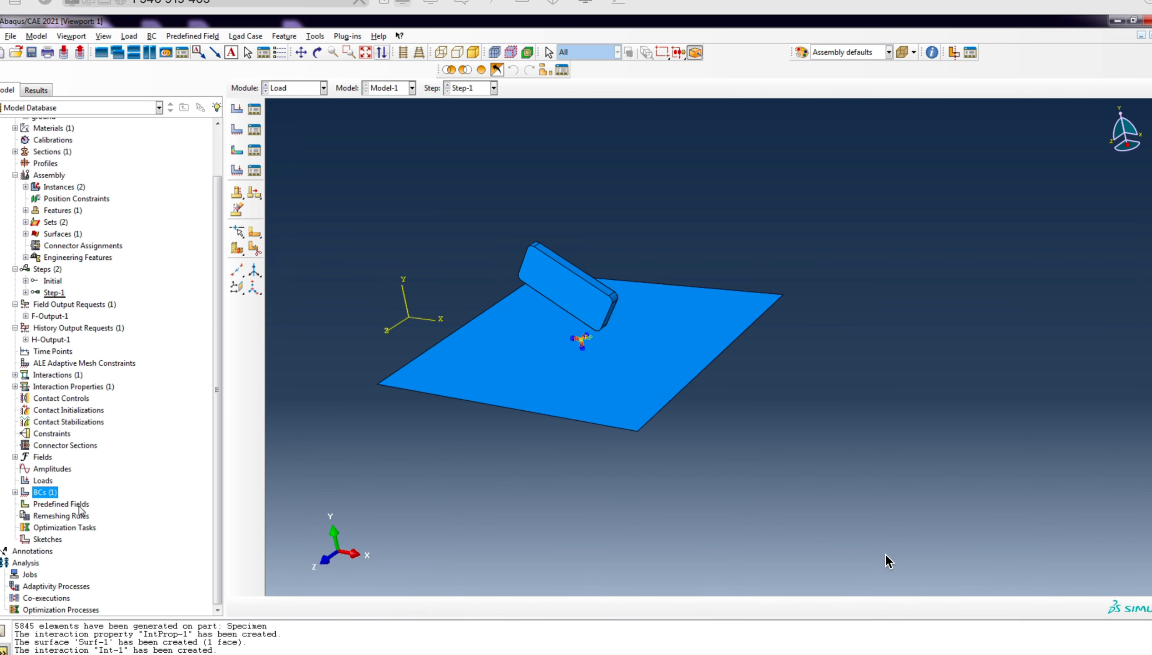
pyautogui.doubleClick(75, 505)
pyautogui.rightClick(55, 508)
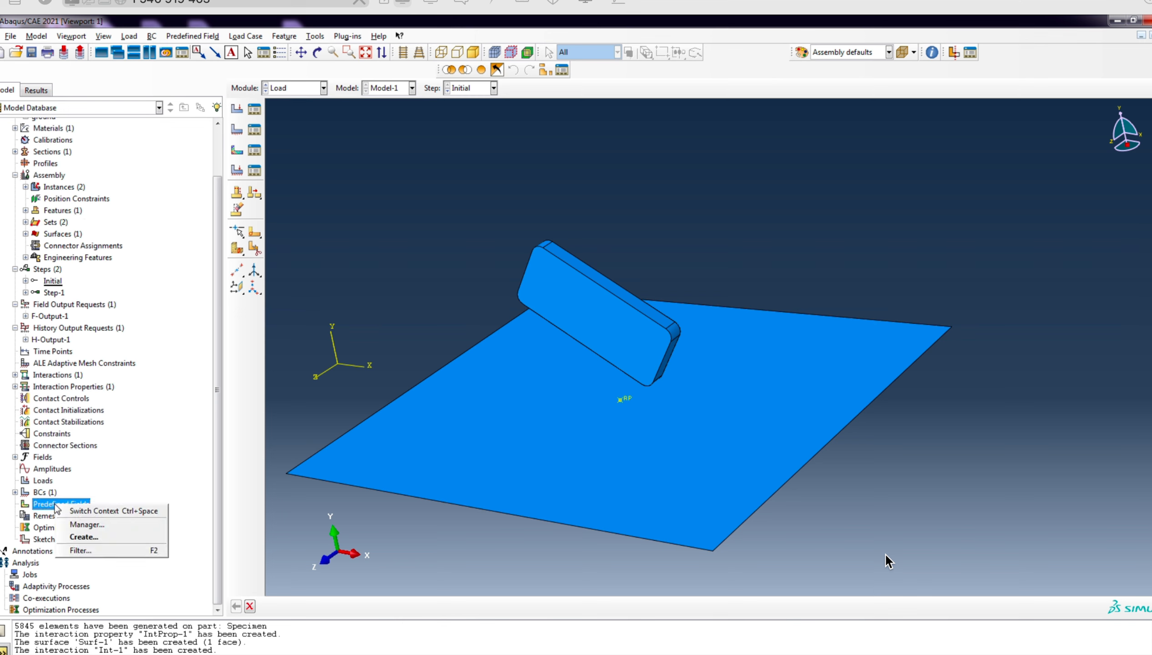
pyautogui.click(90, 532)
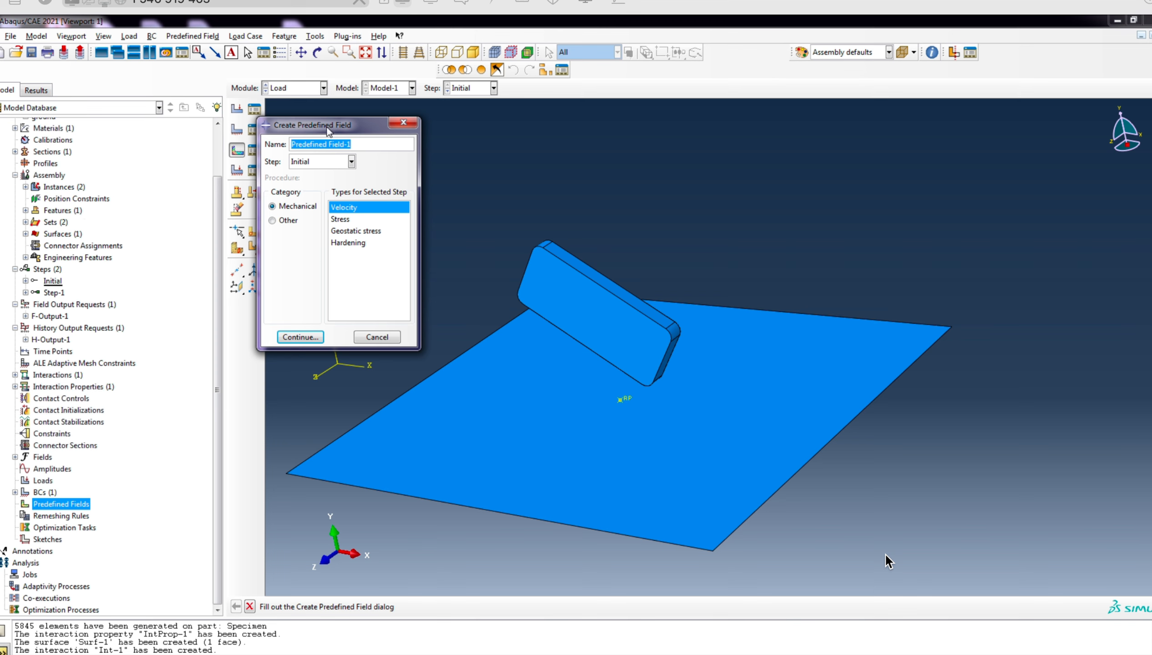
pyautogui.moveTo(318, 128); pyautogui.dragTo(342, 123)
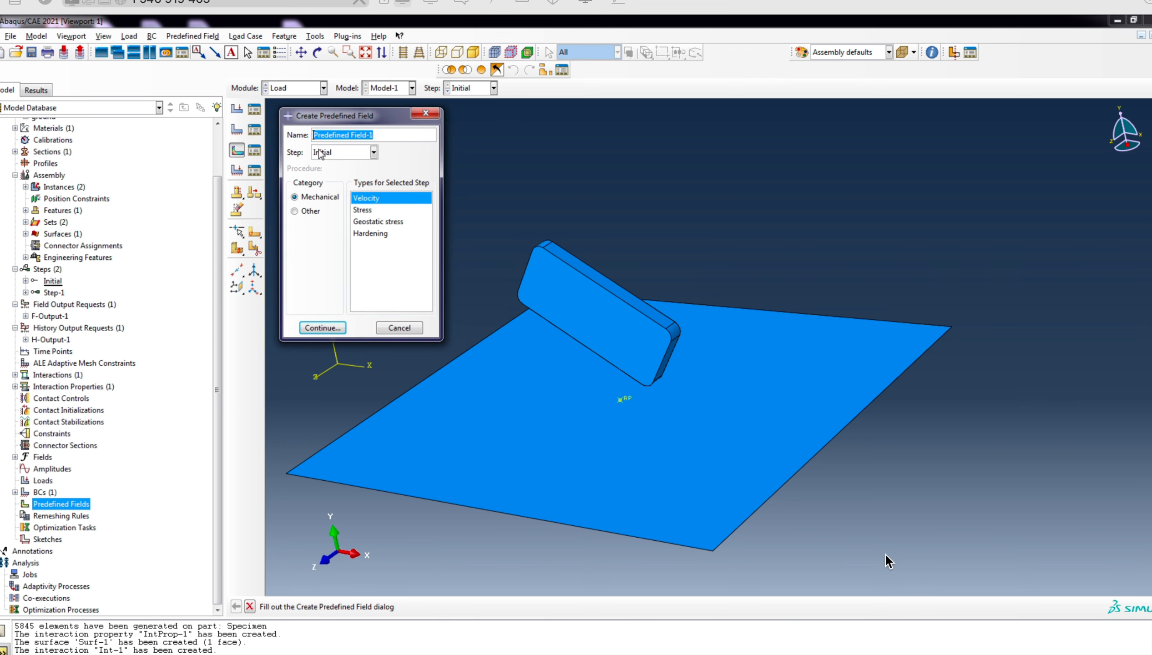
pyautogui.click(339, 155)
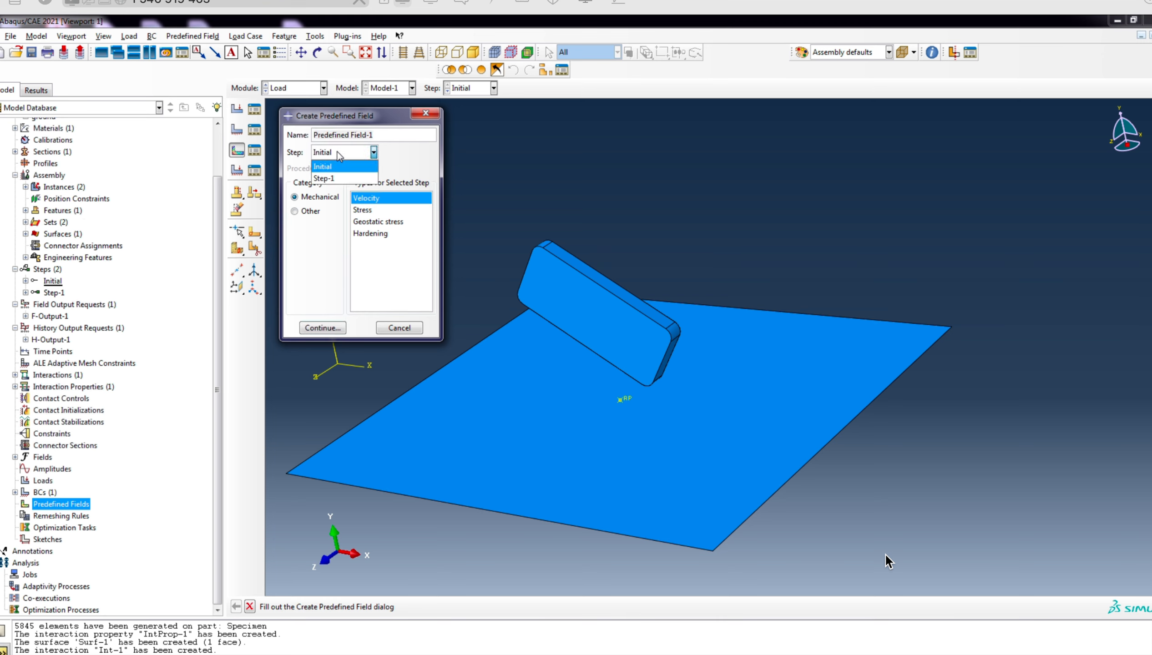
pyautogui.click(339, 154)
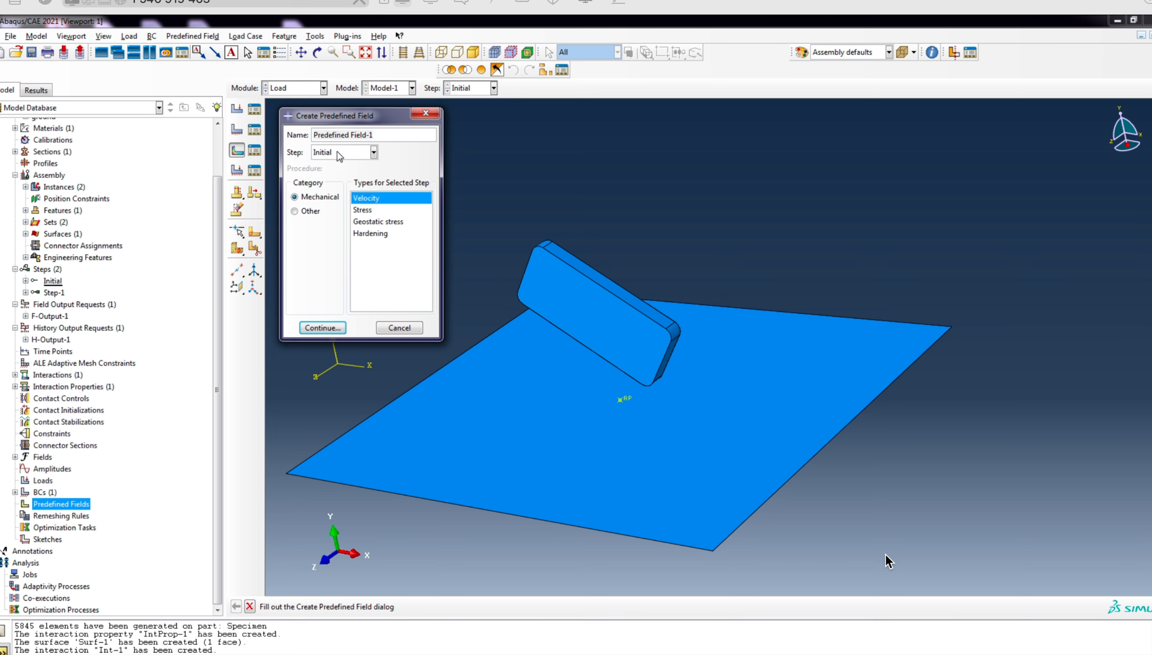
pyautogui.click(323, 328)
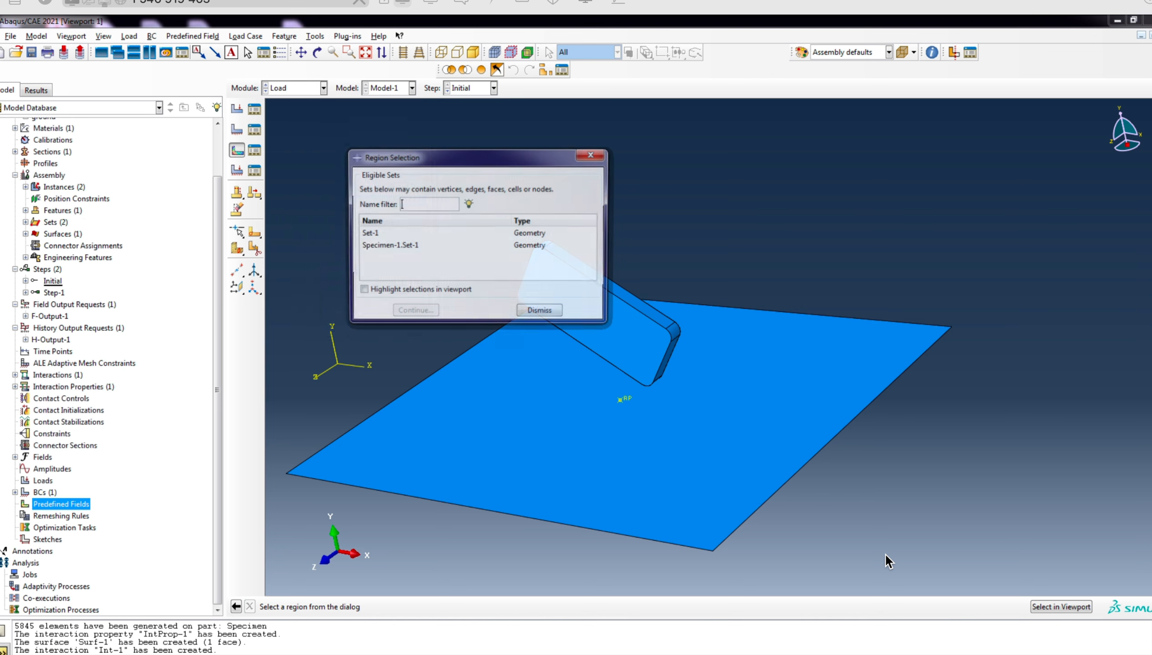
# Apply the velocity field to the set Specimen-1.Set-1 with uniform, translational-only V2 of -5000
pyautogui.click(413, 246)
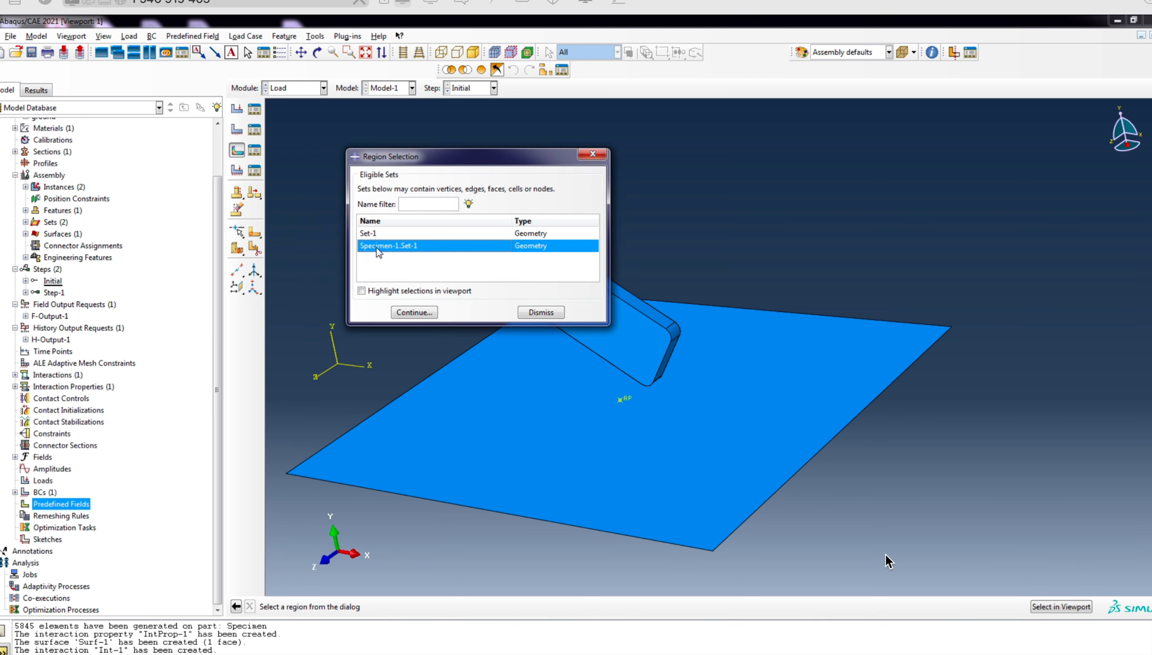
pyautogui.click(411, 313)
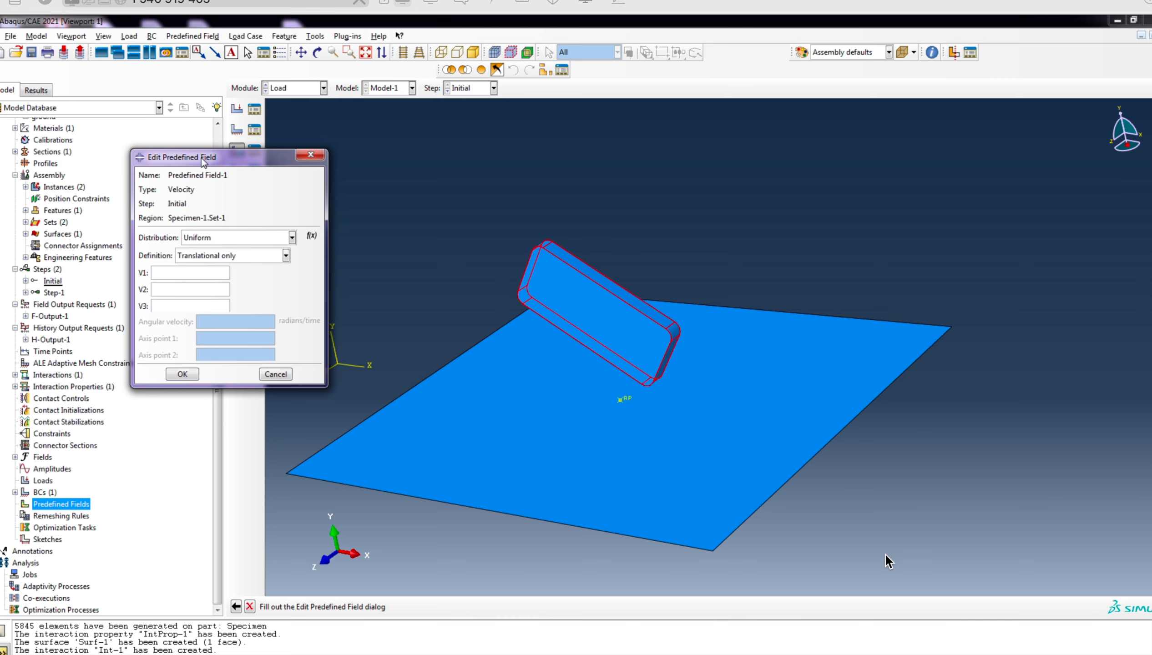
pyautogui.moveTo(202, 159); pyautogui.dragTo(188, 146)
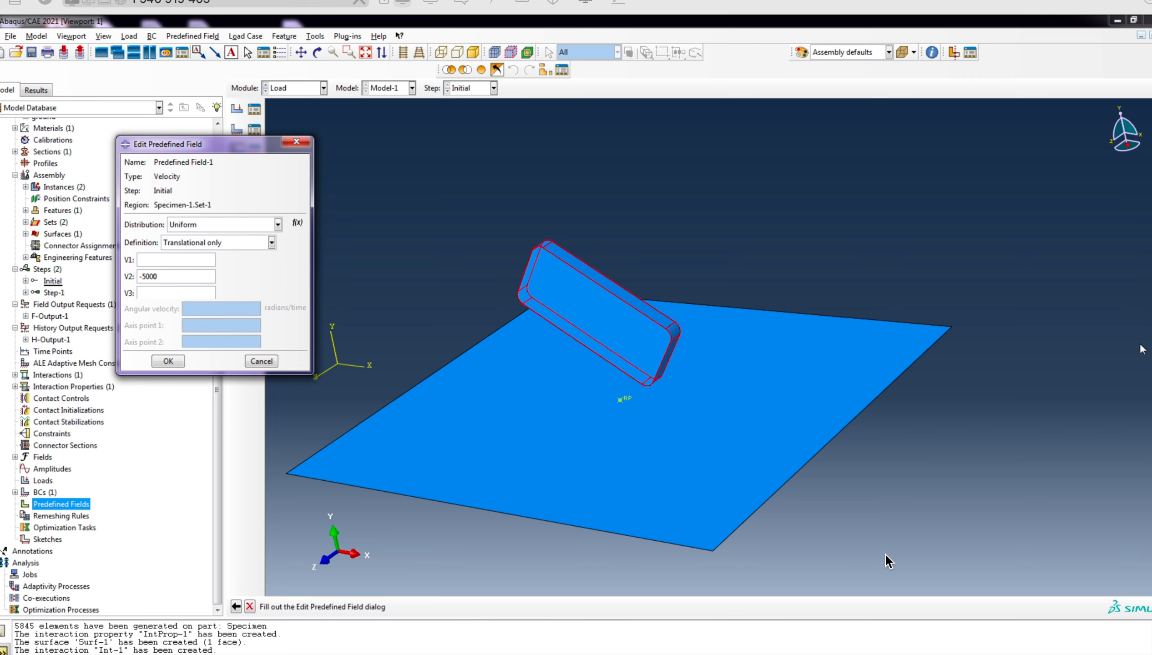
pyautogui.click(169, 361)
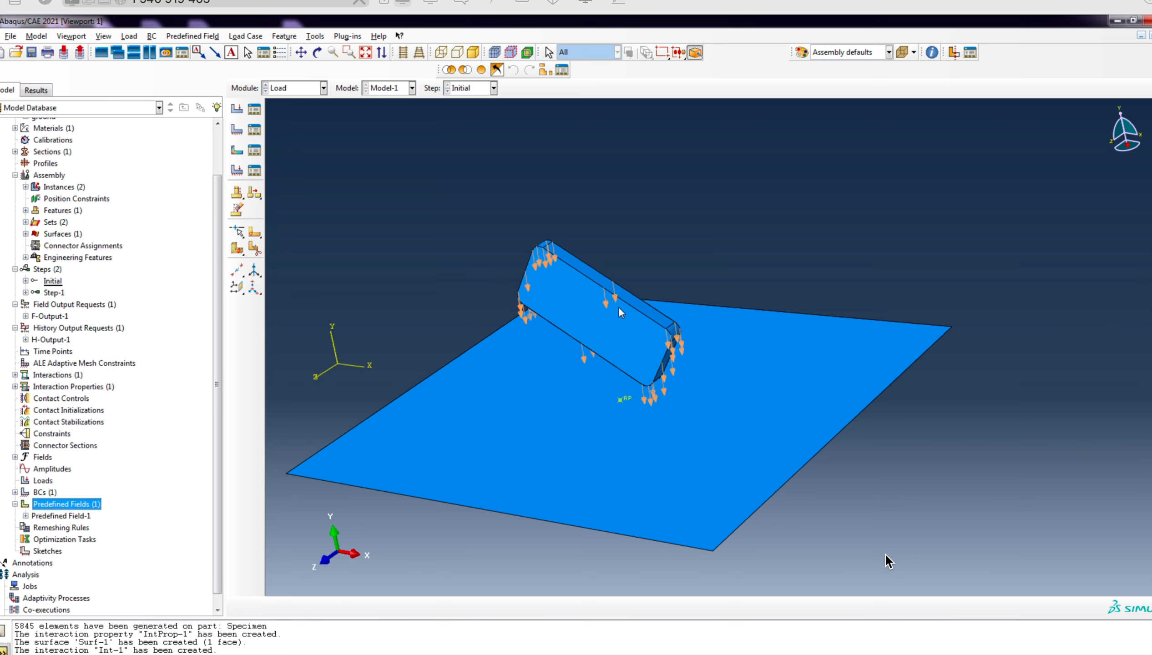
pyautogui.scroll(-1, 92, 438)
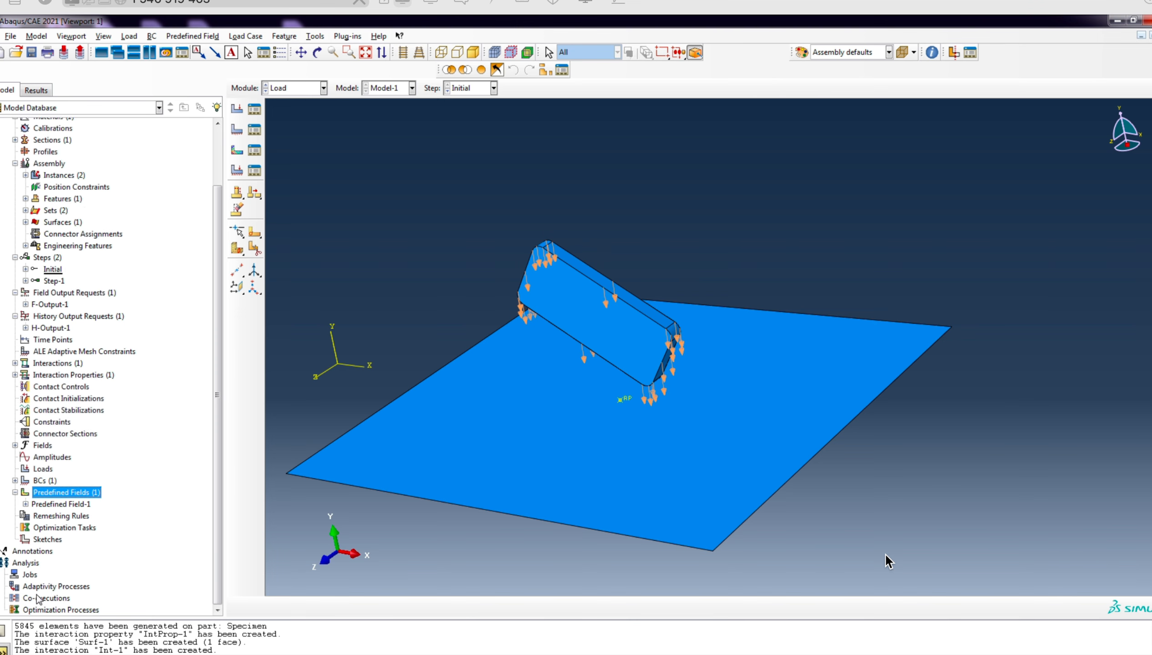
pyautogui.rightClick(29, 574)
pyautogui.click(50, 594)
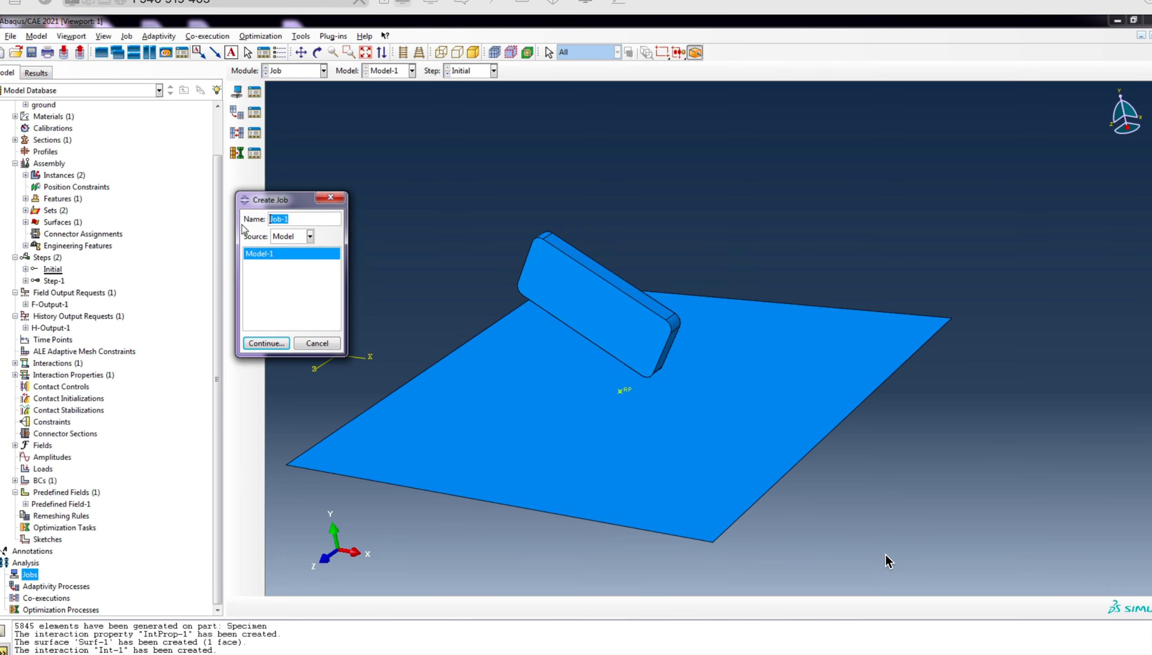
pyautogui.click(266, 343)
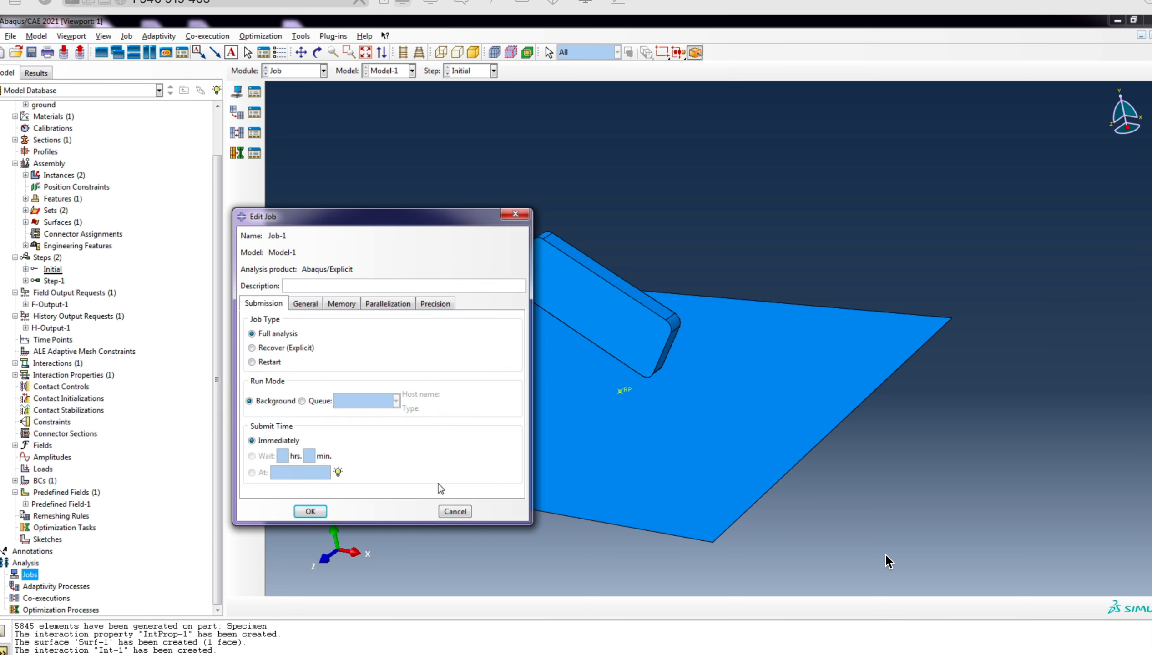
pyautogui.click(455, 511)
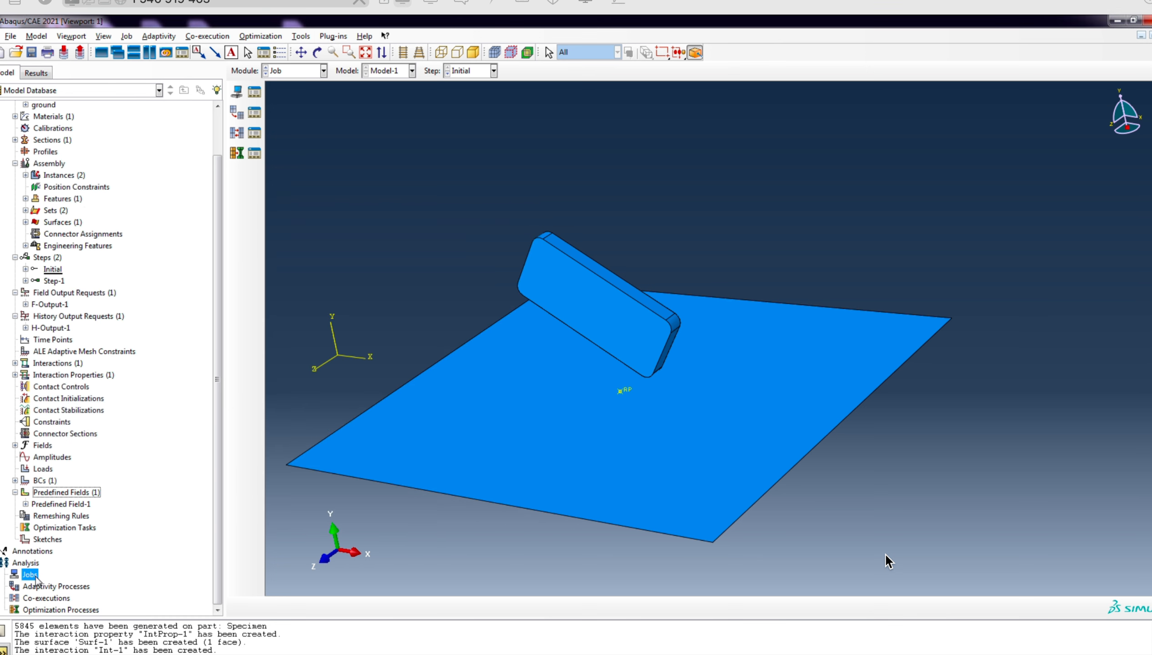
# Create a full-analysis job named drop_test1_5 for Model-1, keeping the default submission settings
pyautogui.rightClick(29, 575)
pyautogui.click(59, 609)
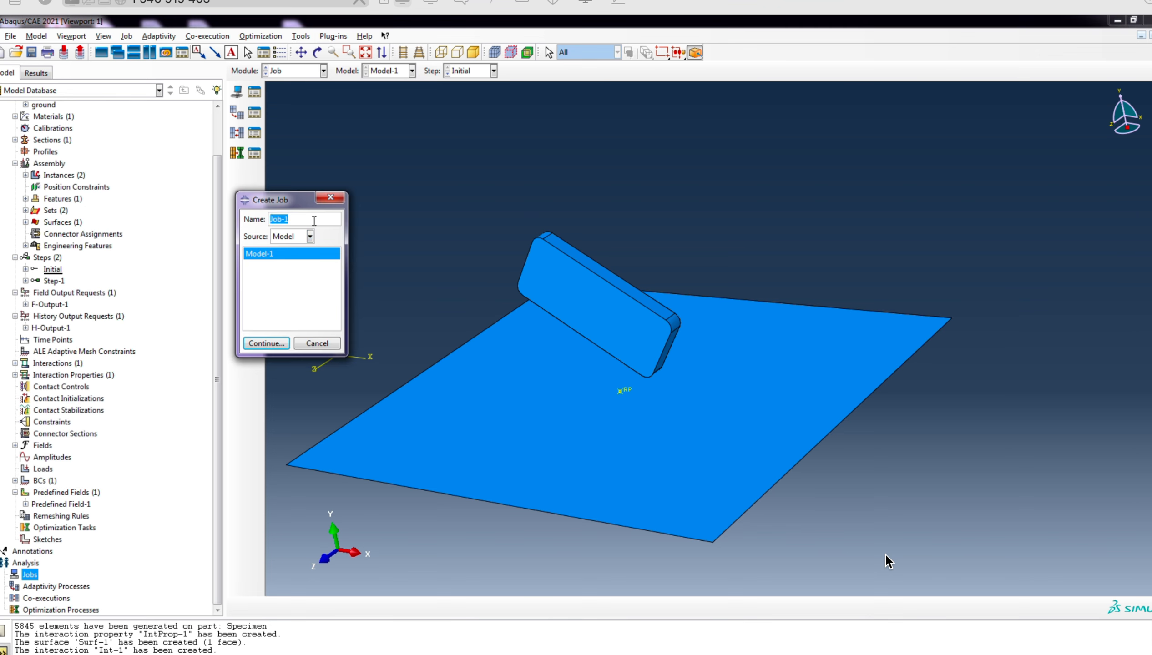
pyautogui.write('dro')
pyautogui.click(269, 343)
pyautogui.click(396, 307)
pyautogui.click(278, 325)
pyautogui.click(250, 305)
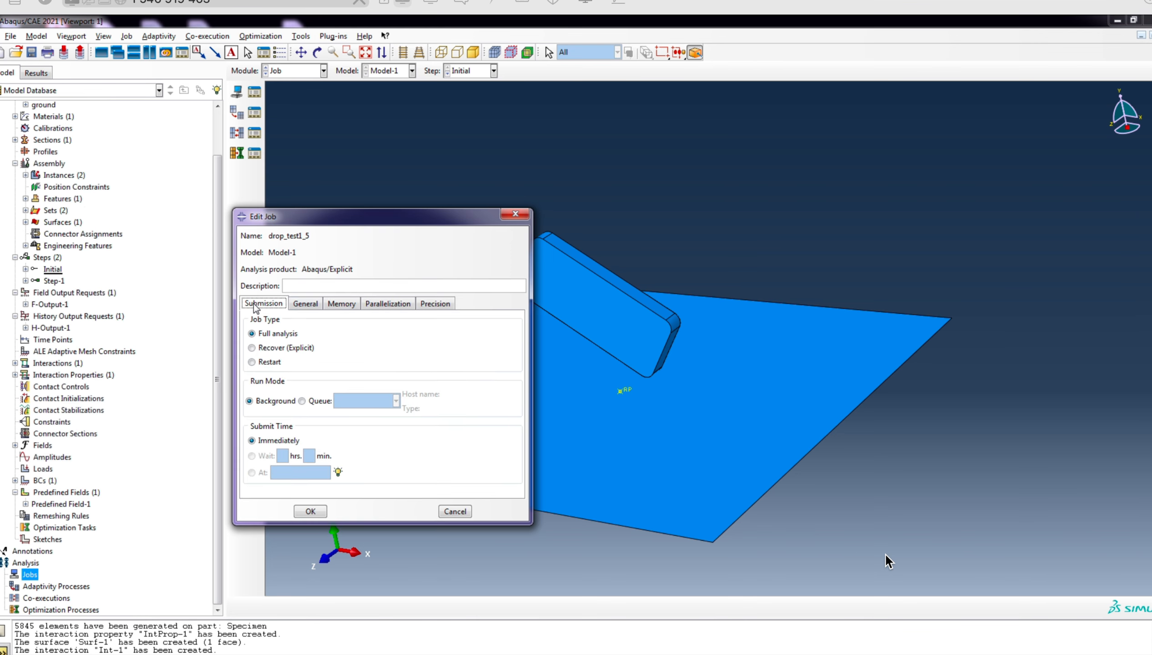
pyautogui.click(311, 511)
# Submit the drop_test1_5 job for analysis and open its monitor
pyautogui.click(4, 574)
pyautogui.click(45, 586)
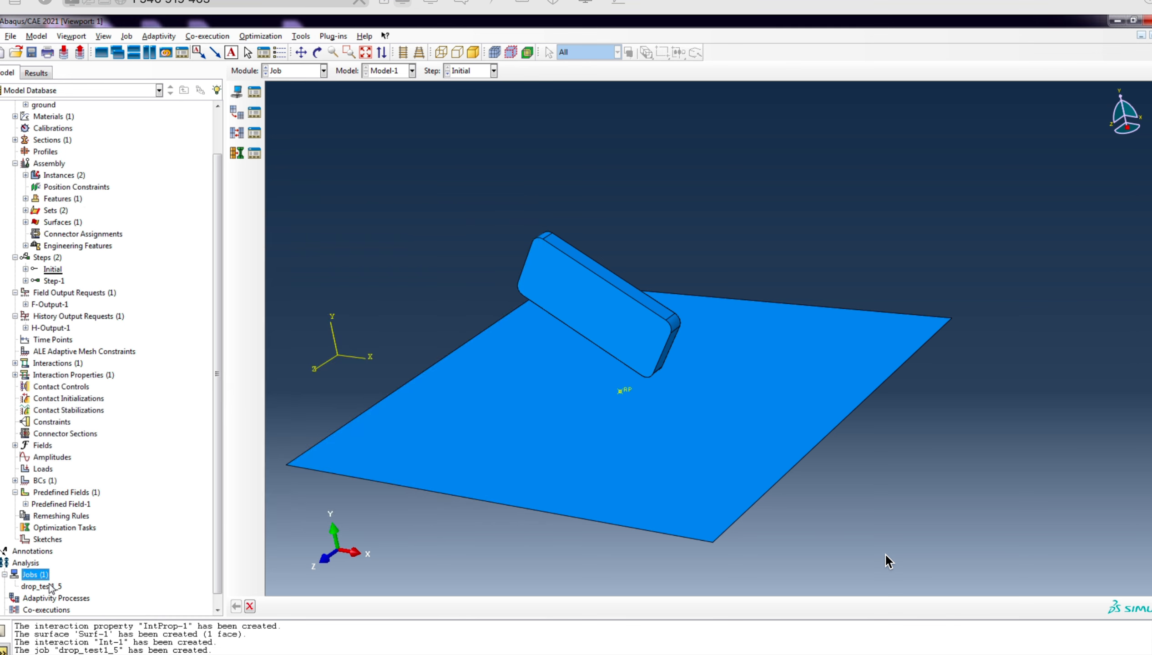
pyautogui.rightClick(54, 588)
pyautogui.click(77, 587)
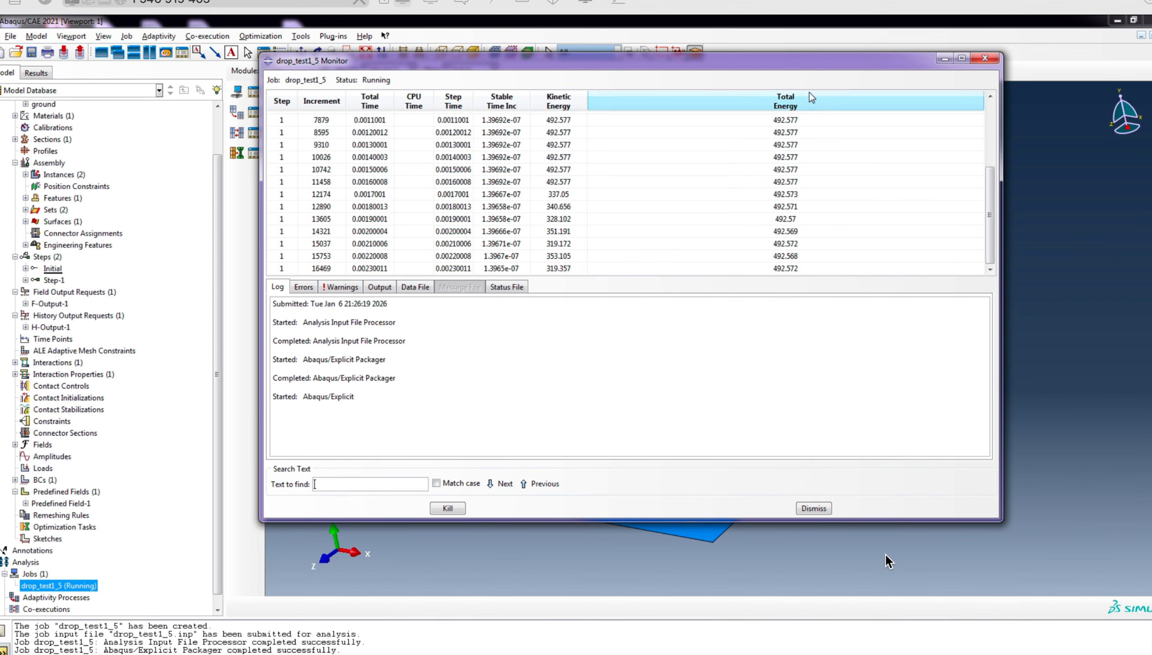
# Examine how the kinetic and total energy develop over the increments in the drop_test1_5 monitor, and close it
pyautogui.scroll(4, 370, 183)
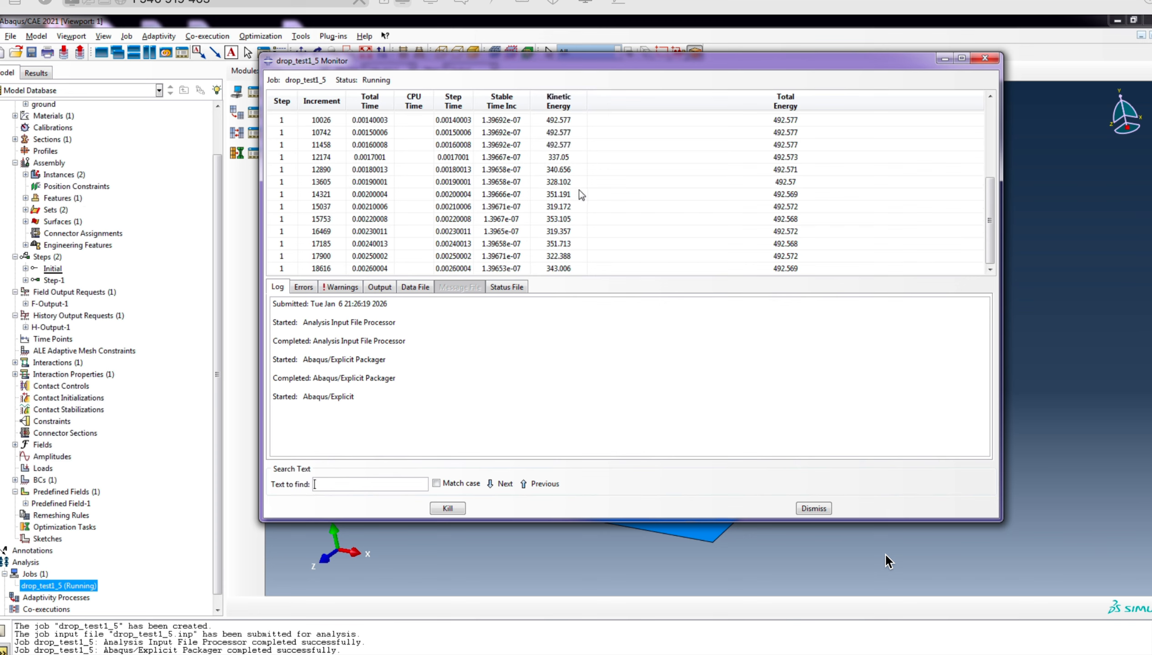
pyautogui.scroll(2, 552, 157)
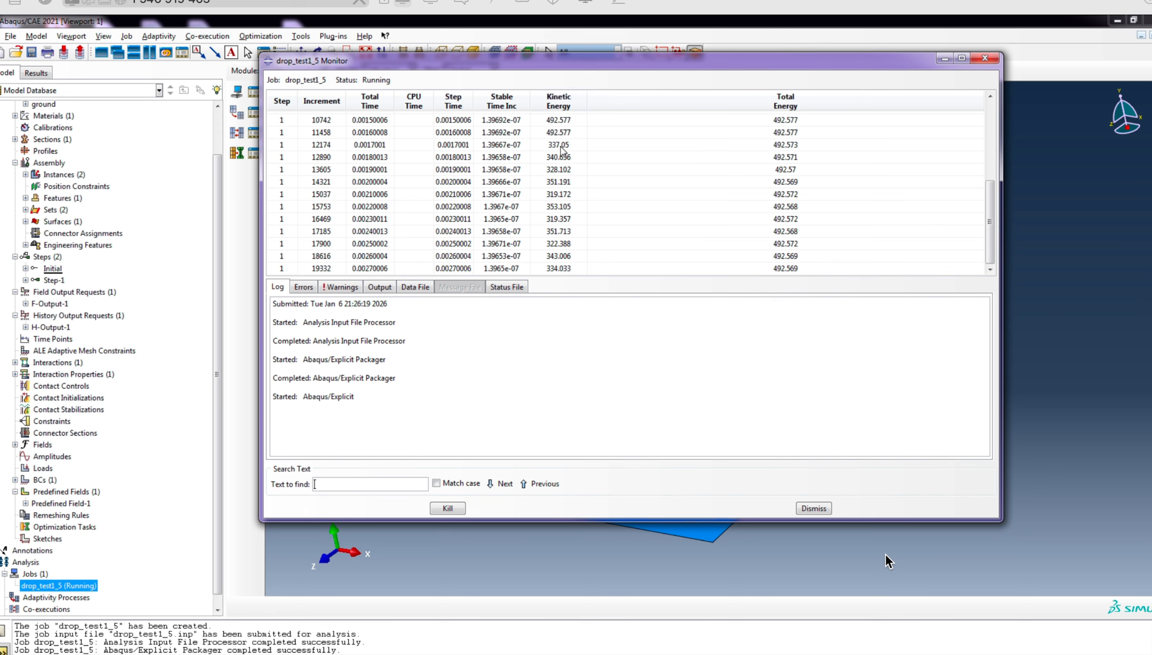
pyautogui.scroll(1, 558, 153)
pyautogui.scroll(1, 559, 155)
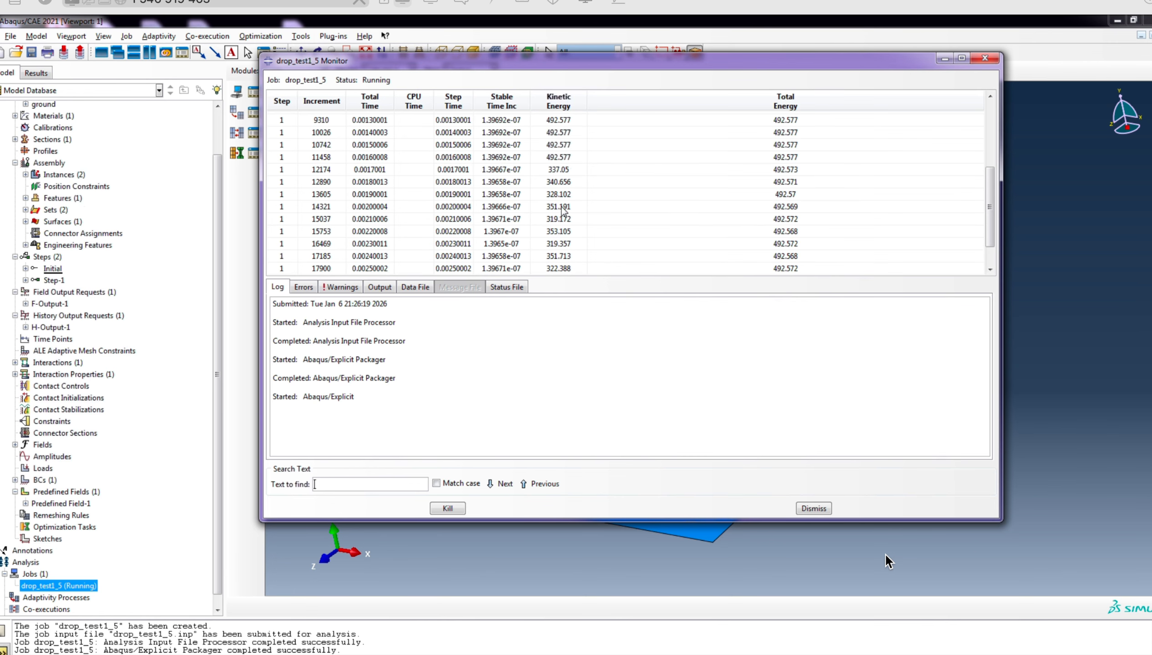
pyautogui.scroll(-3, 564, 168)
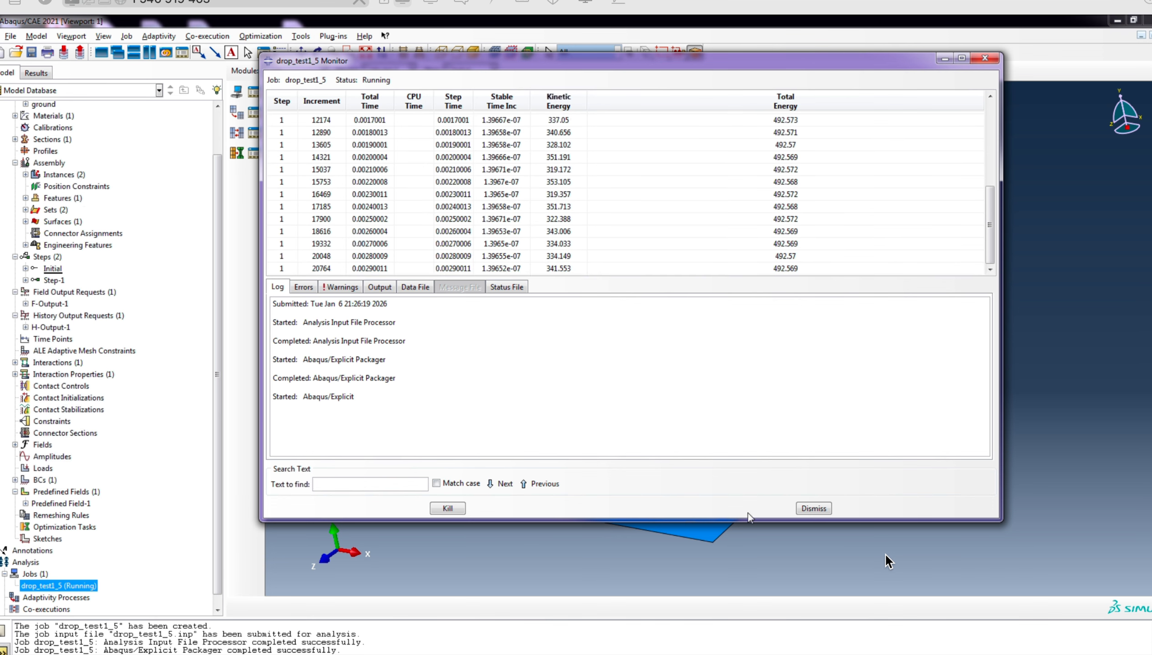
pyautogui.click(813, 510)
# Open the results of the running drop_test1_5 job, plot Mises stress contours on the deformed shape and animate the time history
pyautogui.scroll(-3, 648, 394)
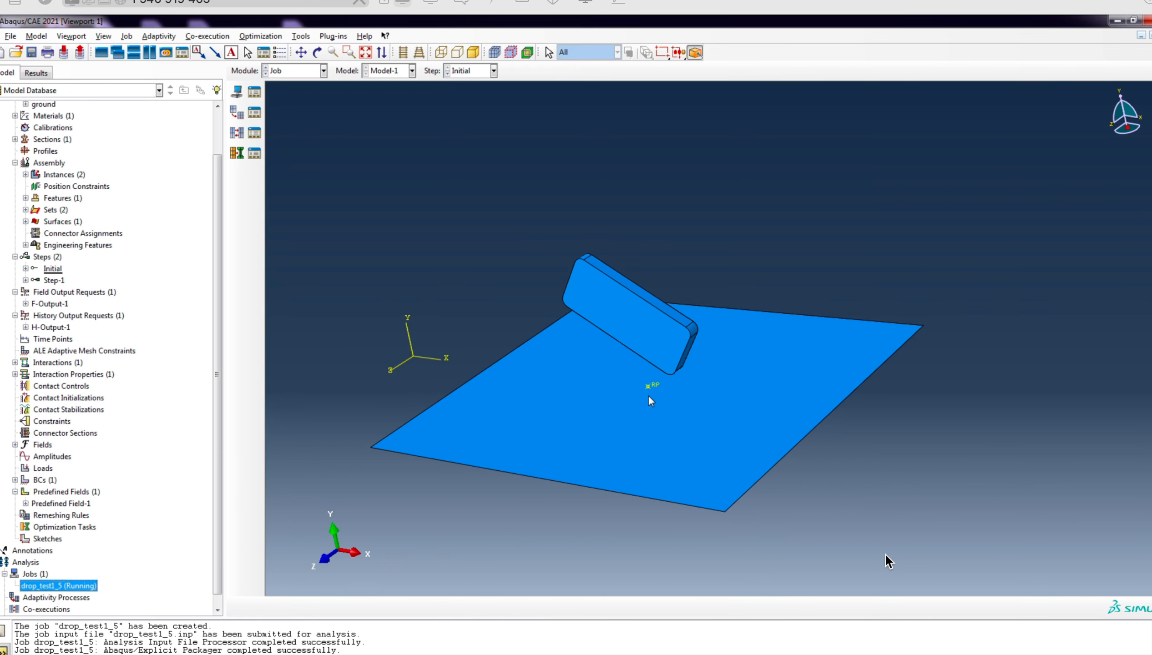
pyautogui.rightClick(71, 590)
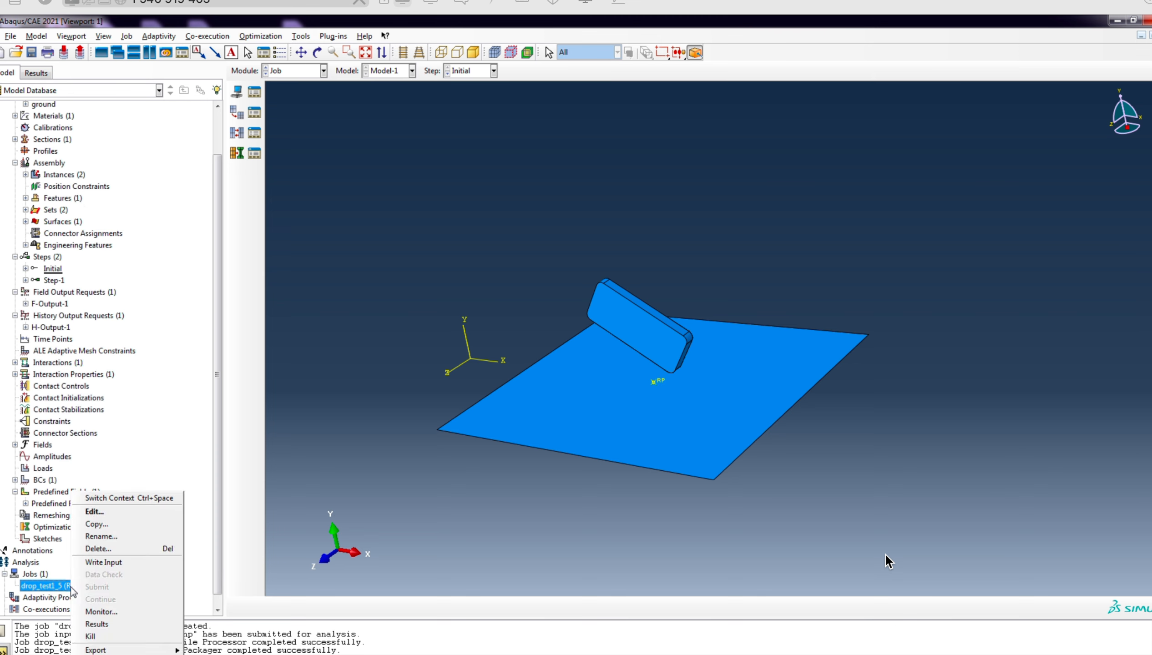
pyautogui.click(133, 625)
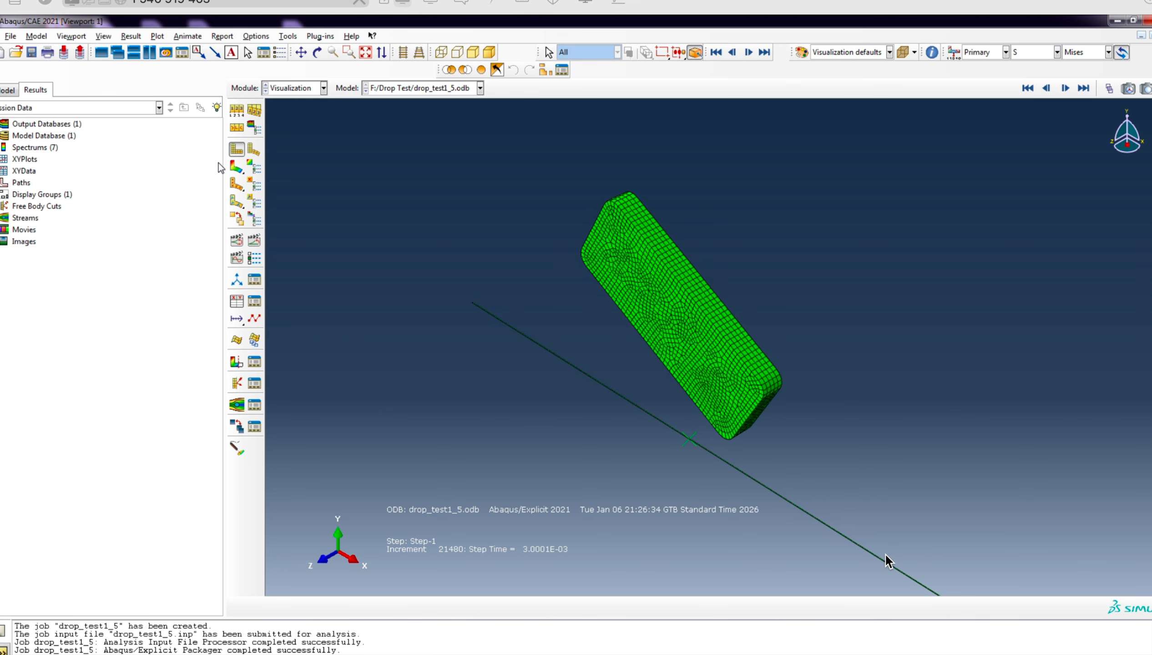
pyautogui.click(236, 167)
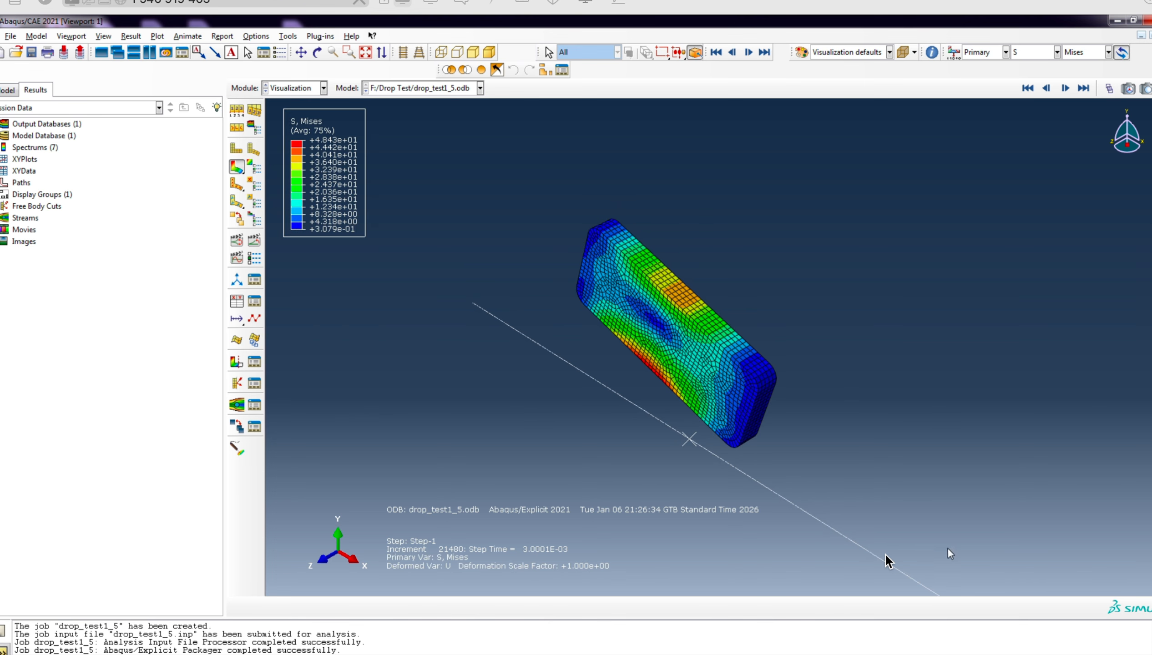
pyautogui.click(254, 240)
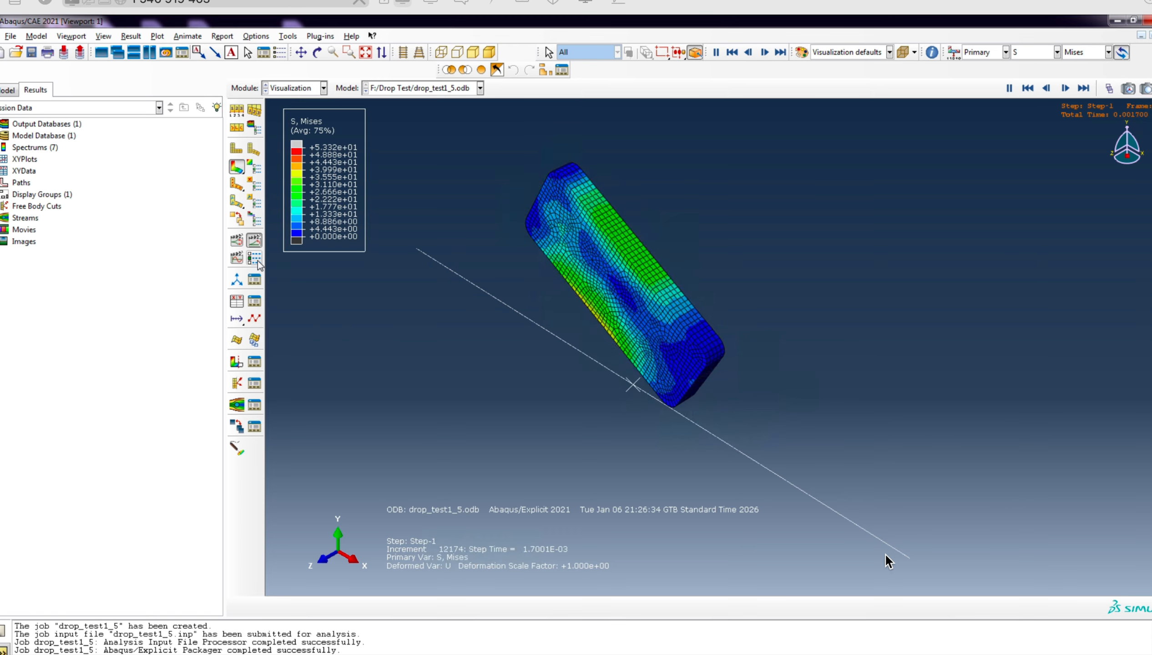
# Stop the animation around the impact and orient the specimen so its broad face and contact corner are in view
pyautogui.scroll(-5, 704, 403)
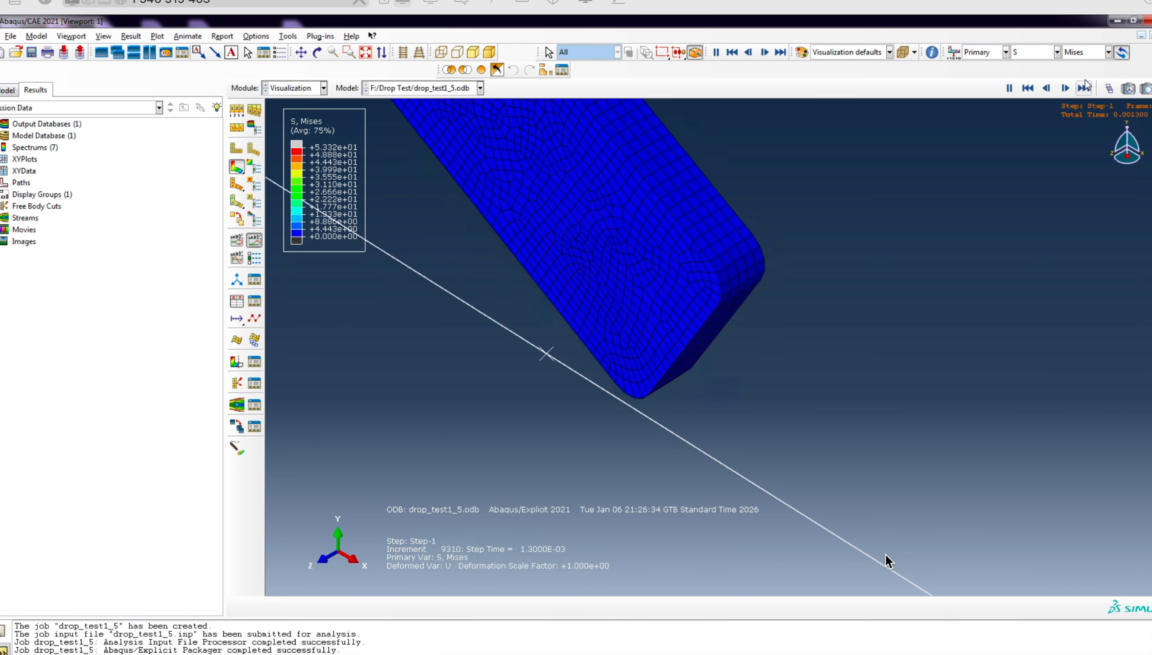
pyautogui.click(1066, 89)
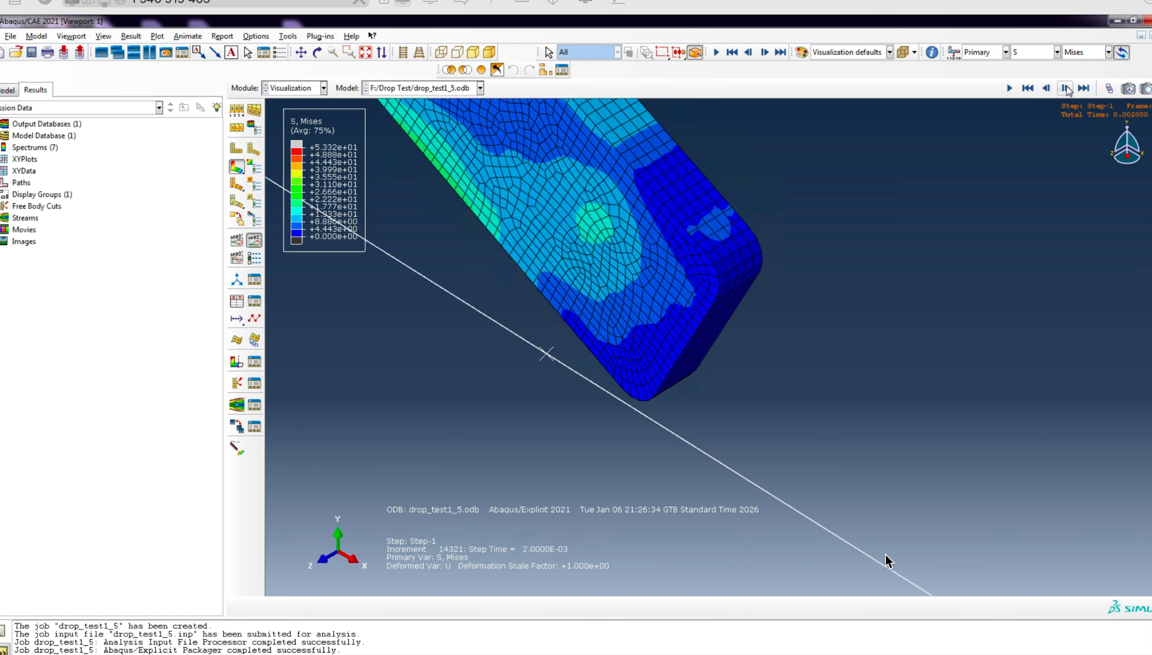
pyautogui.click(1066, 89)
pyautogui.click(1065, 89)
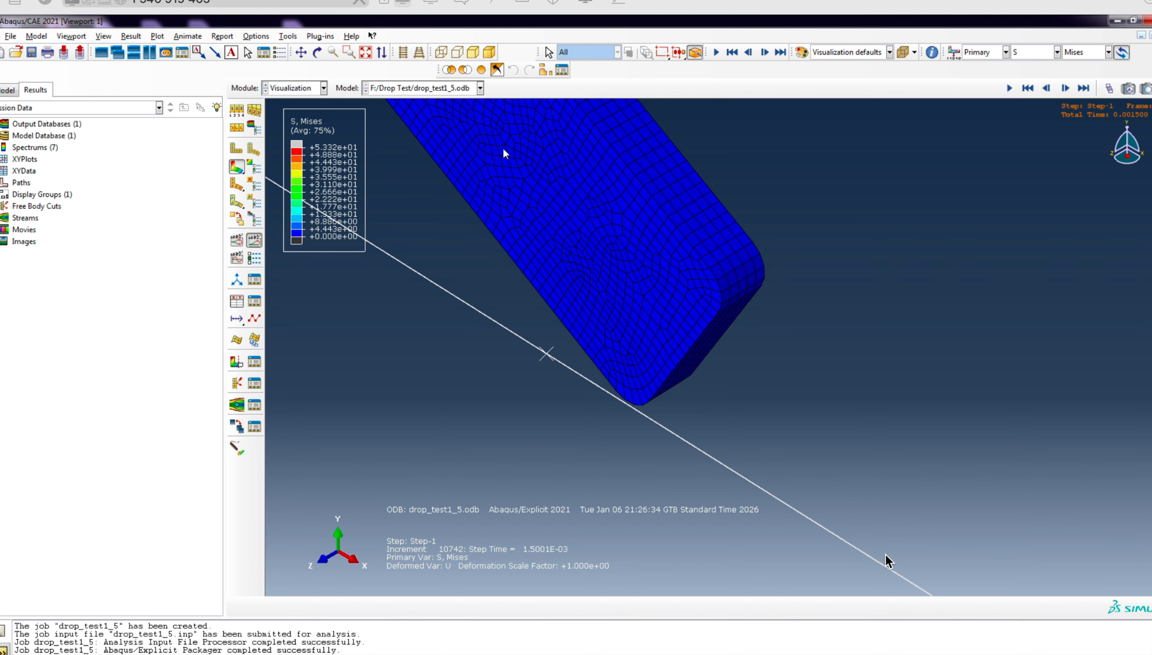
pyautogui.click(316, 51)
pyautogui.moveTo(663, 364); pyautogui.dragTo(798, 352)
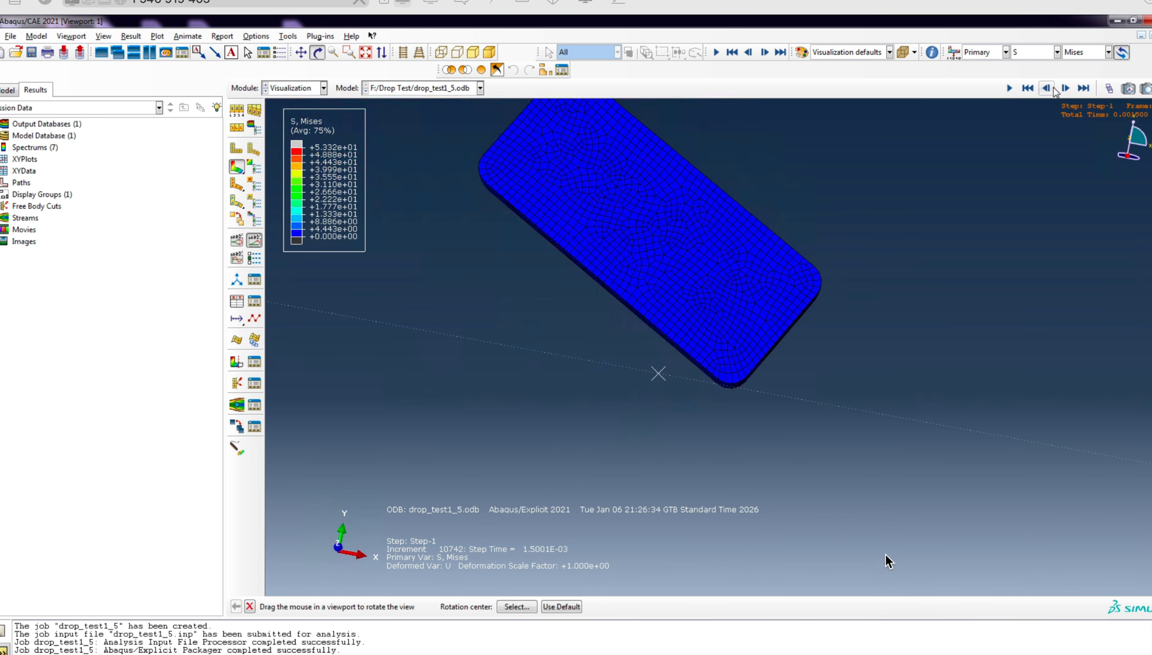
# Step through the Mises stress frames before, during and after the impact, up to step time 3.5001E-03
pyautogui.click(1051, 90)
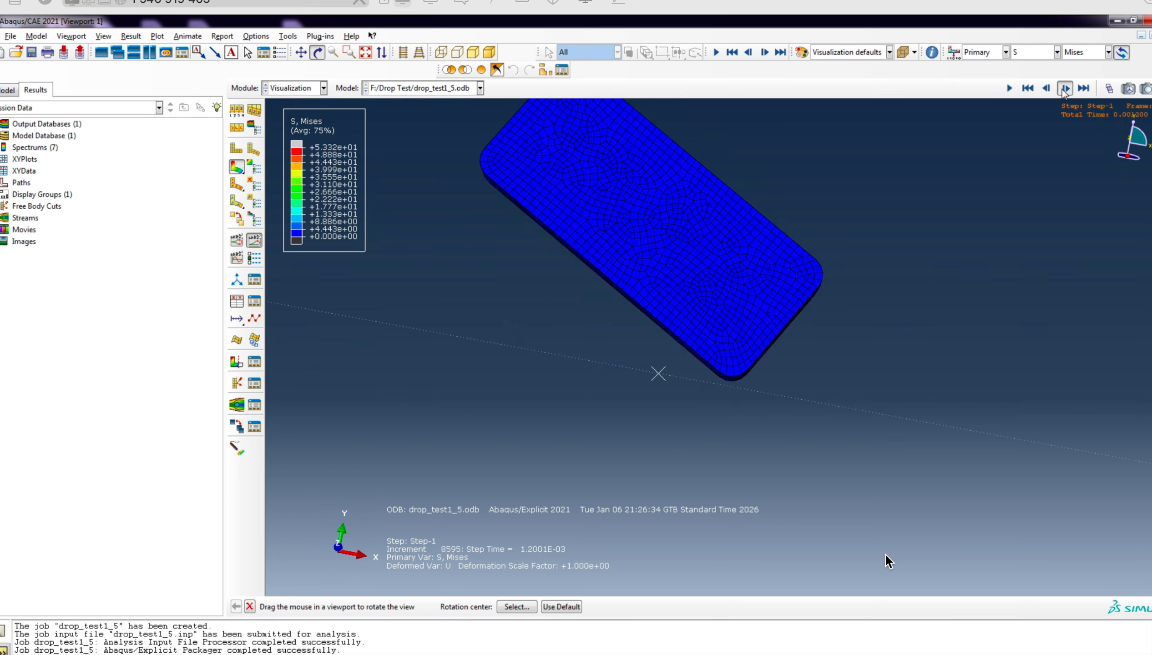
pyautogui.click(1064, 88)
pyautogui.click(1064, 89)
pyautogui.click(1065, 89)
pyautogui.click(1064, 88)
pyautogui.click(1065, 89)
pyautogui.click(1064, 89)
pyautogui.click(1065, 89)
pyautogui.click(1064, 89)
pyautogui.click(1065, 88)
pyautogui.click(1065, 89)
pyautogui.click(1065, 88)
pyautogui.click(1064, 88)
pyautogui.click(1064, 89)
pyautogui.click(1065, 89)
pyautogui.click(1064, 89)
pyautogui.click(1064, 89)
pyautogui.click(1064, 89)
pyautogui.click(1064, 89)
pyautogui.click(1064, 89)
pyautogui.click(1064, 89)
pyautogui.click(1064, 89)
pyautogui.click(1064, 88)
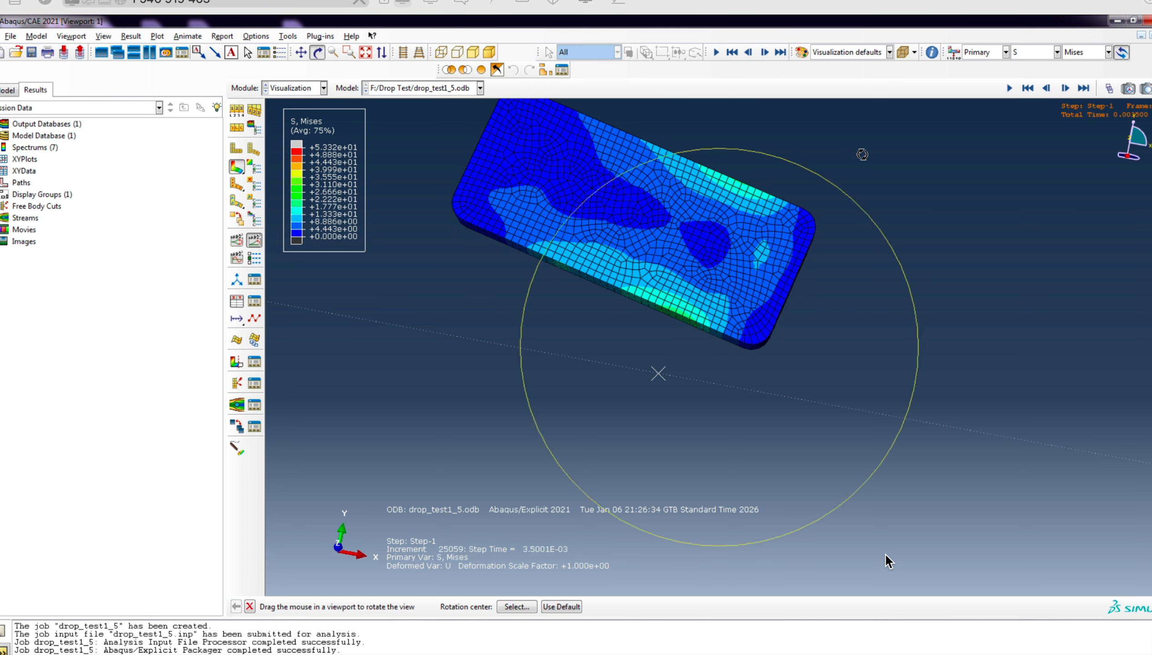
# Switch the contour variable to U, Magnitude and animate the specimen's displacement over time
pyautogui.moveTo(751, 346); pyautogui.dragTo(760, 354)
pyautogui.click(1056, 51)
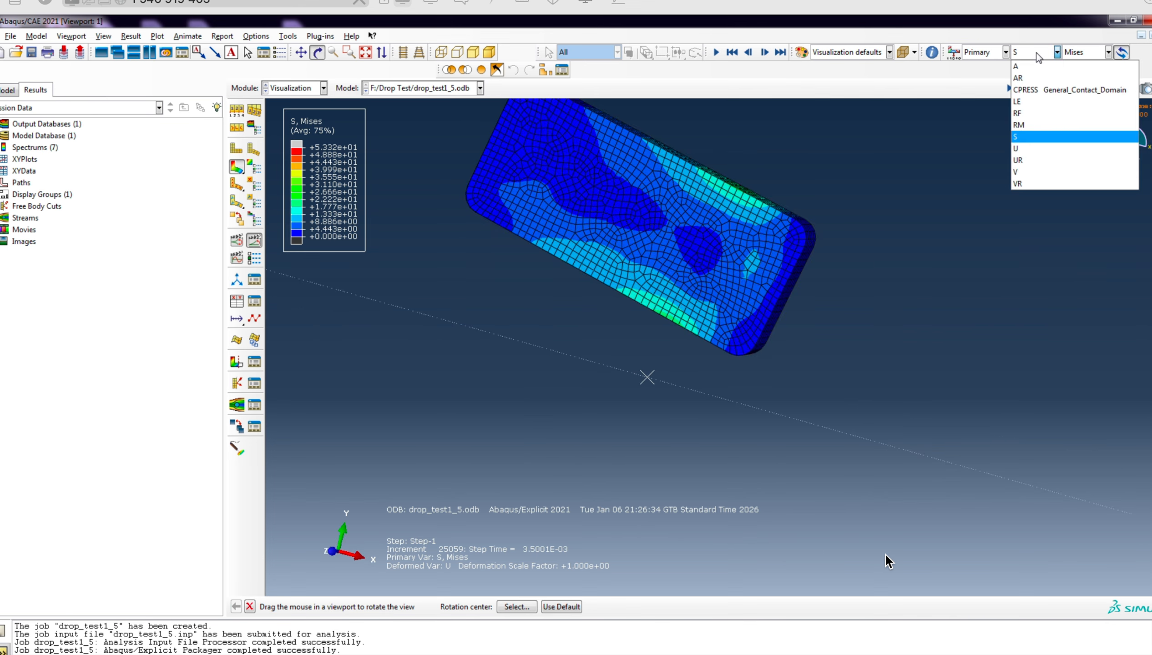
pyautogui.click(1023, 148)
pyautogui.moveTo(712, 311); pyautogui.dragTo(672, 341)
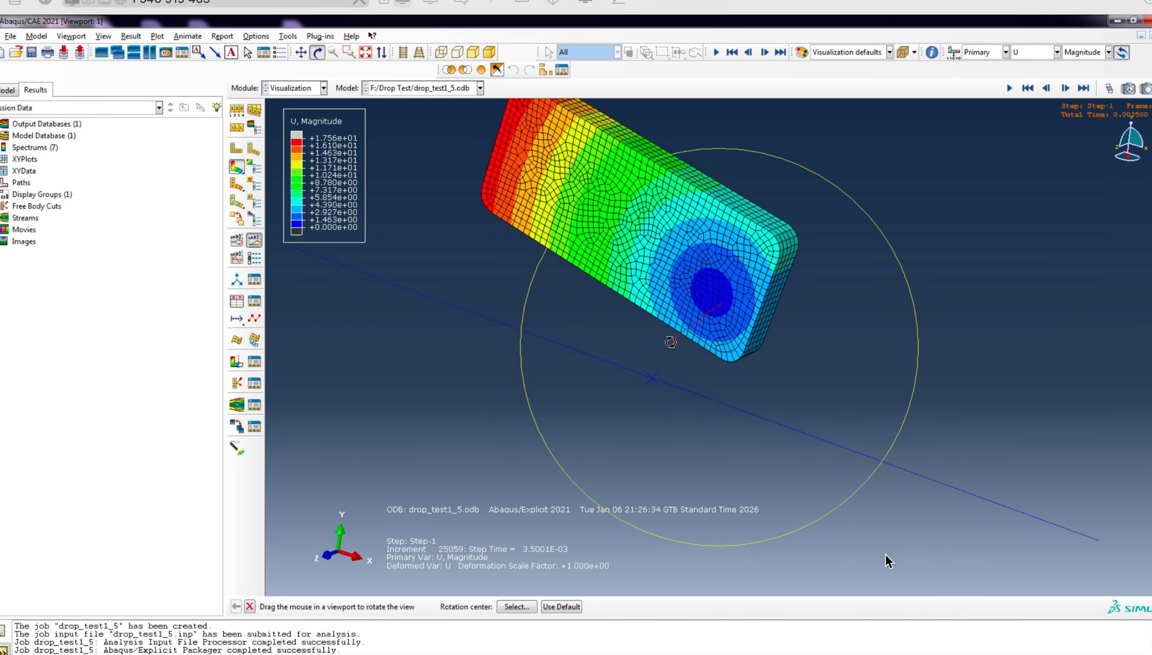
pyautogui.scroll(4, 646, 397)
pyautogui.click(236, 242)
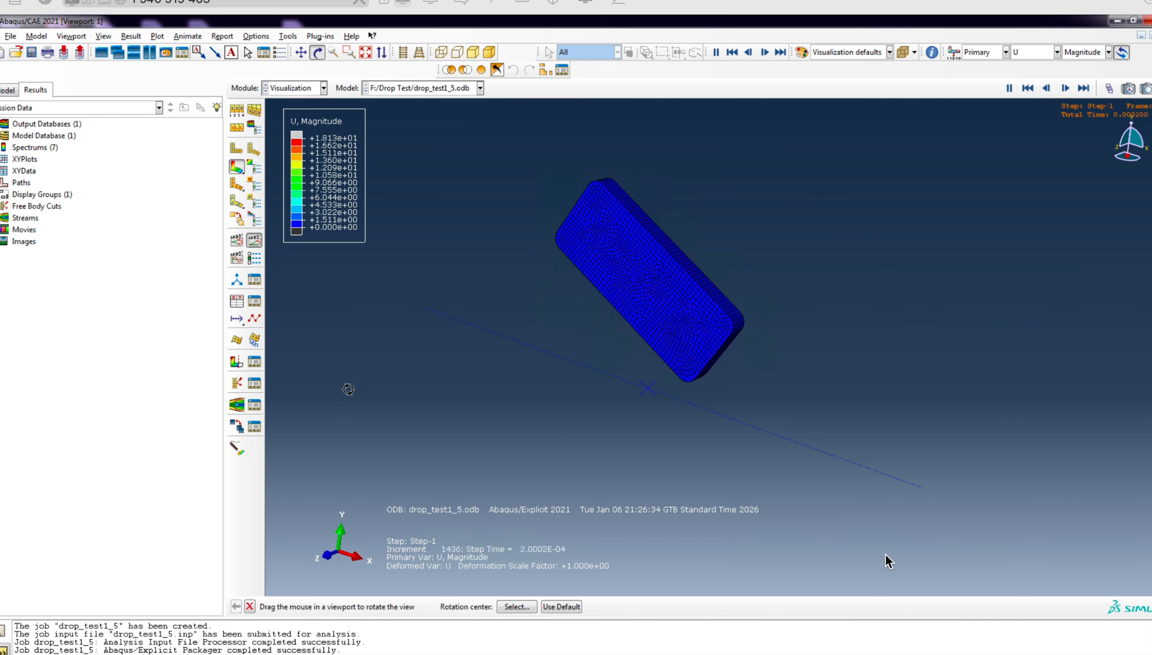
# Check the progress of the drop_test1_5 job in its monitor again and close it
pyautogui.click(7, 90)
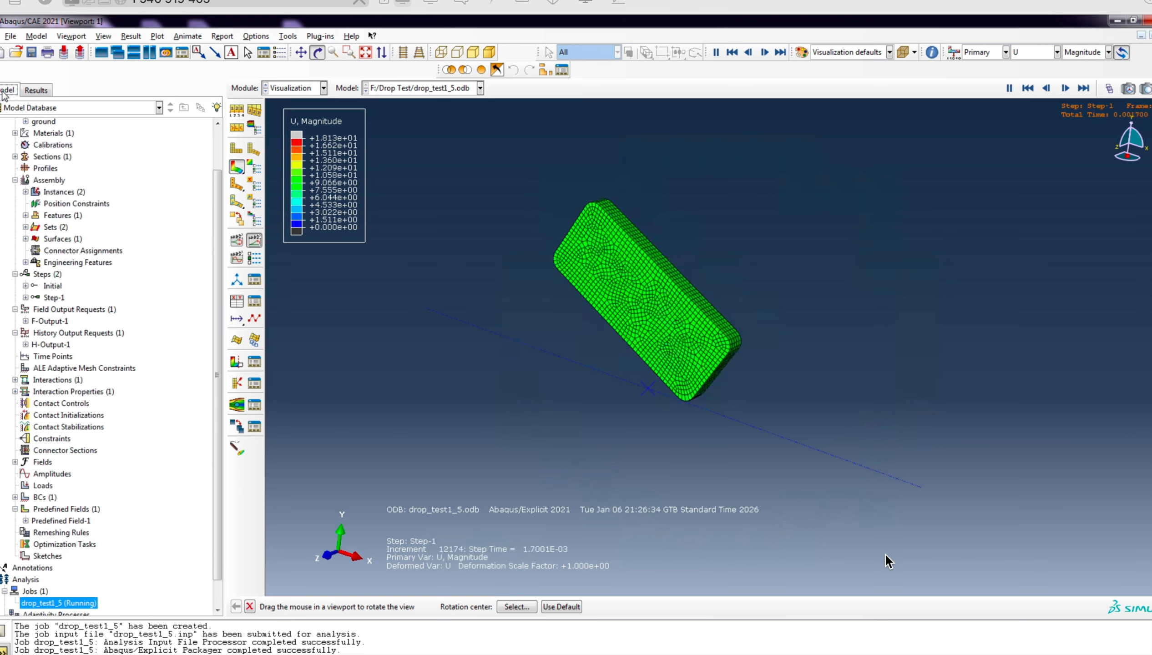
pyautogui.rightClick(69, 606)
pyautogui.click(94, 611)
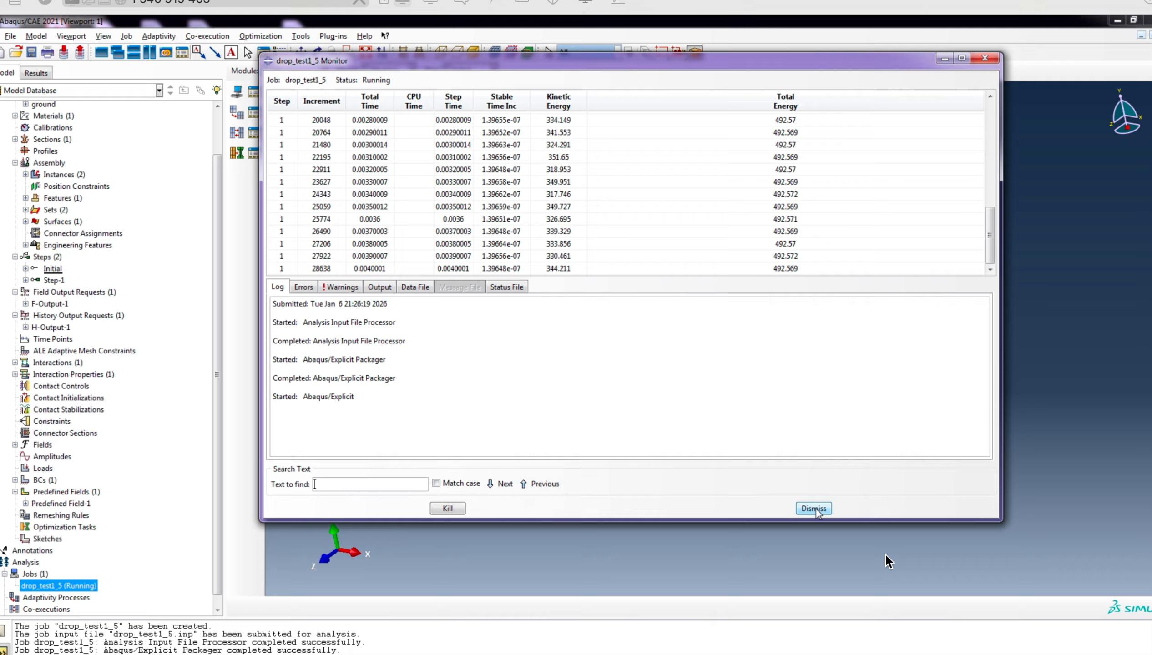
pyautogui.click(814, 509)
# Close the drop_test1_5.odb output database and reopen the job's results to load the newest frames
pyautogui.click(10, 37)
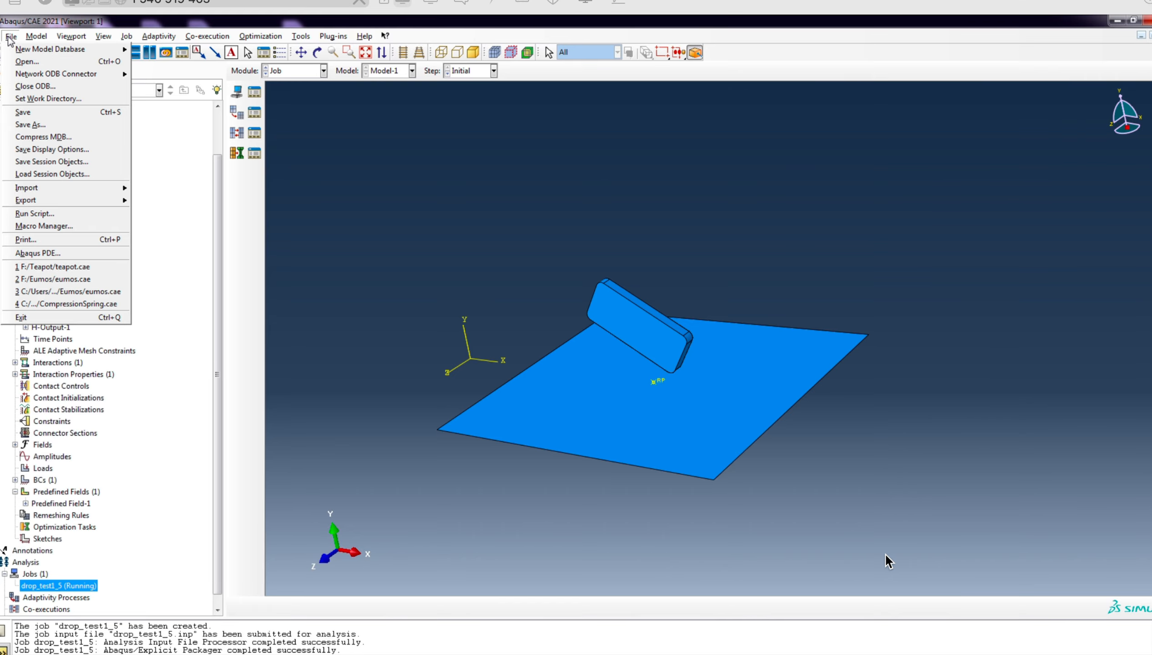
pyautogui.click(35, 86)
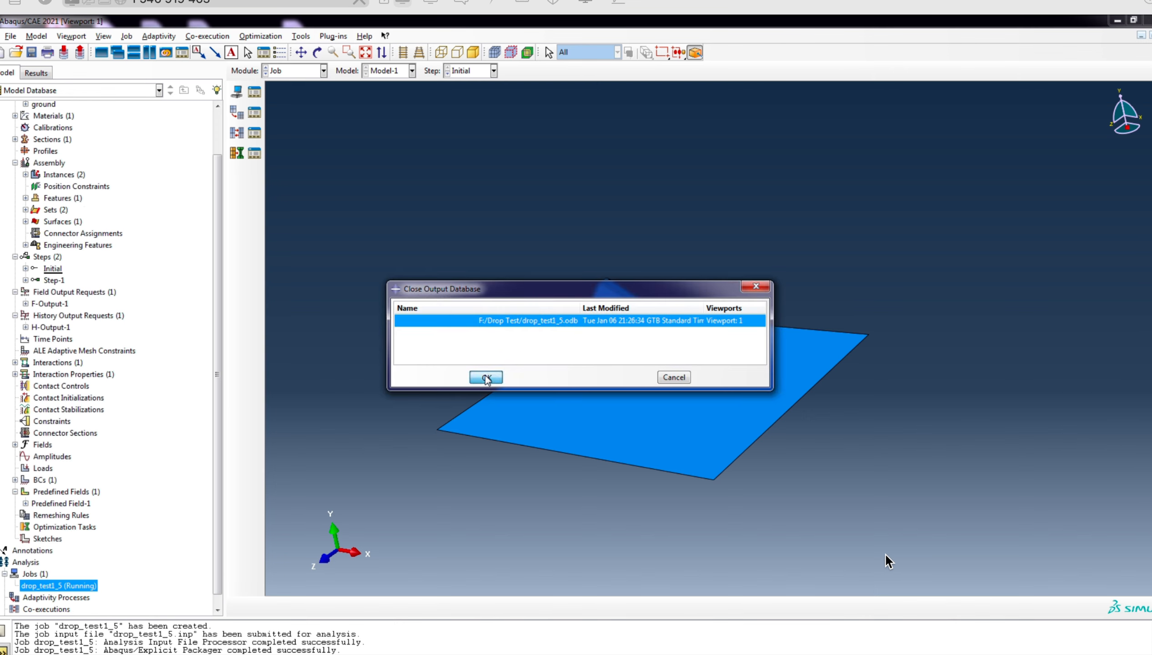
pyautogui.click(486, 377)
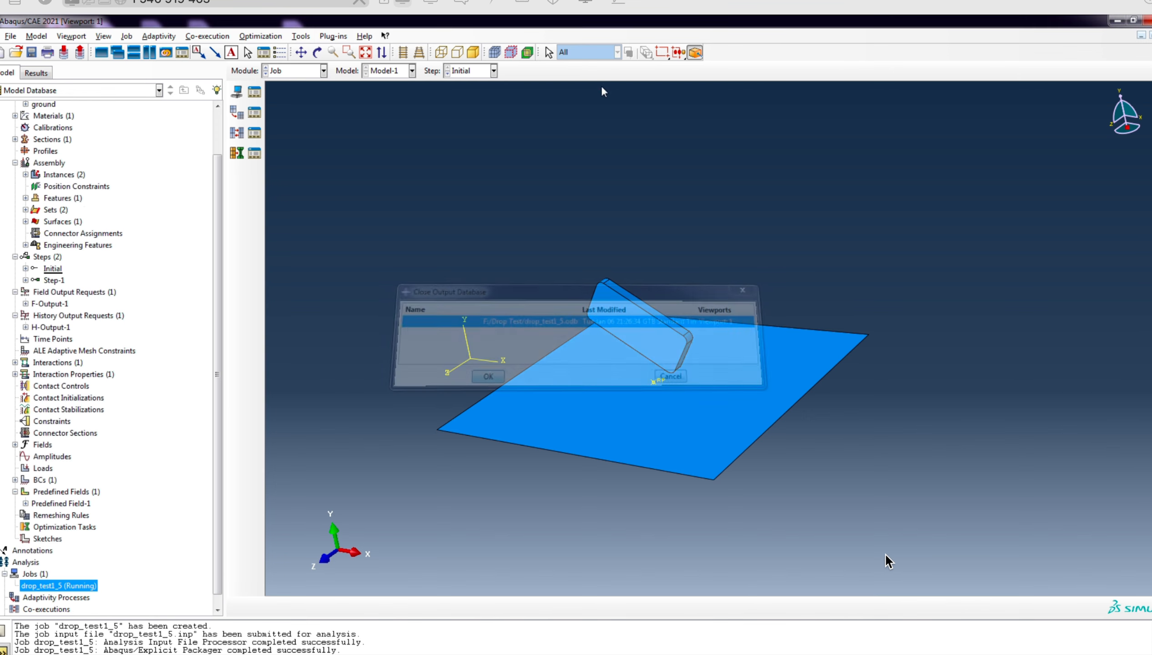
pyautogui.rightClick(73, 588)
pyautogui.click(147, 625)
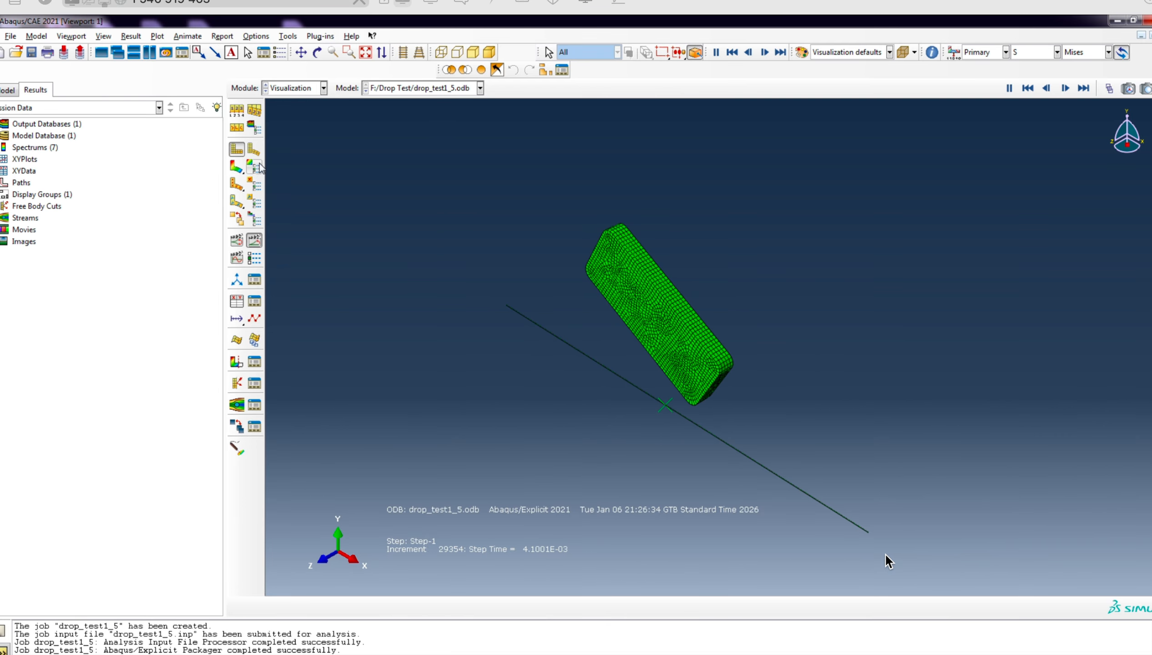
# Display Mises stress contours on the deformed shape from the reloaded results and animate the drop over time
pyautogui.click(236, 168)
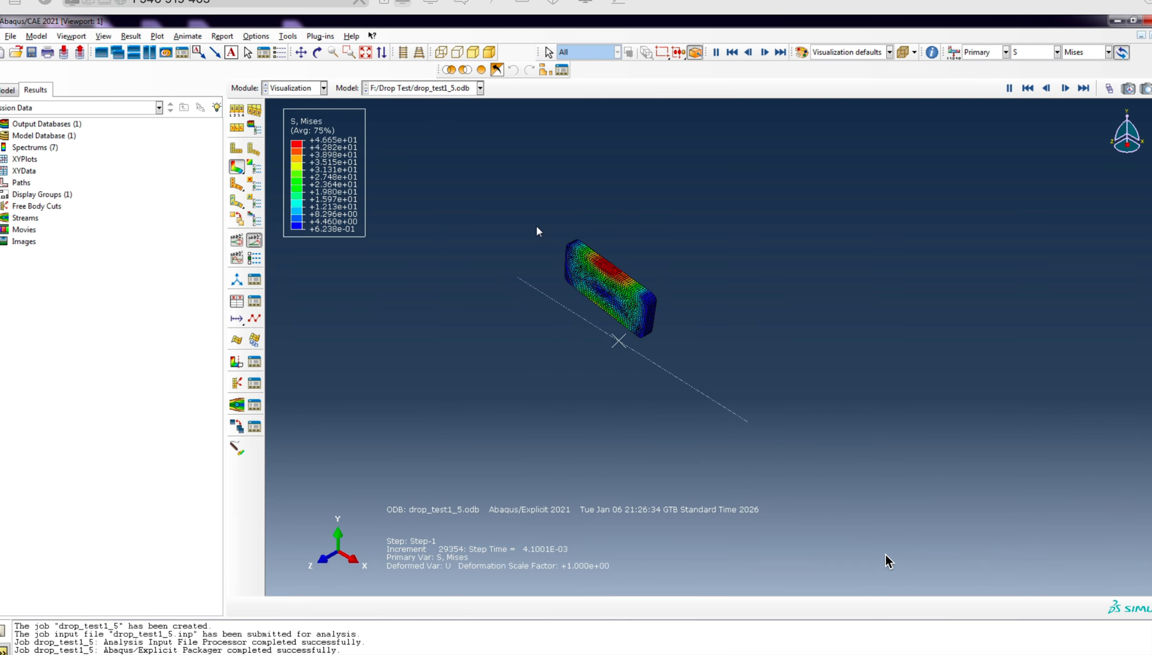
pyautogui.click(255, 240)
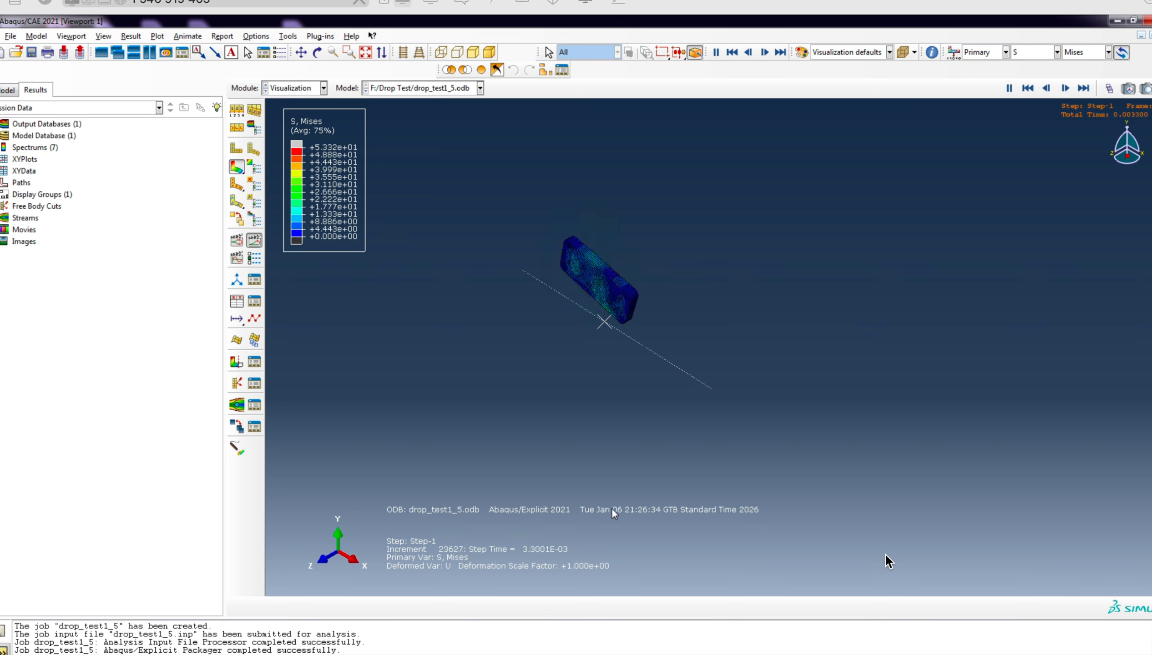
pyautogui.scroll(3, 577, 295)
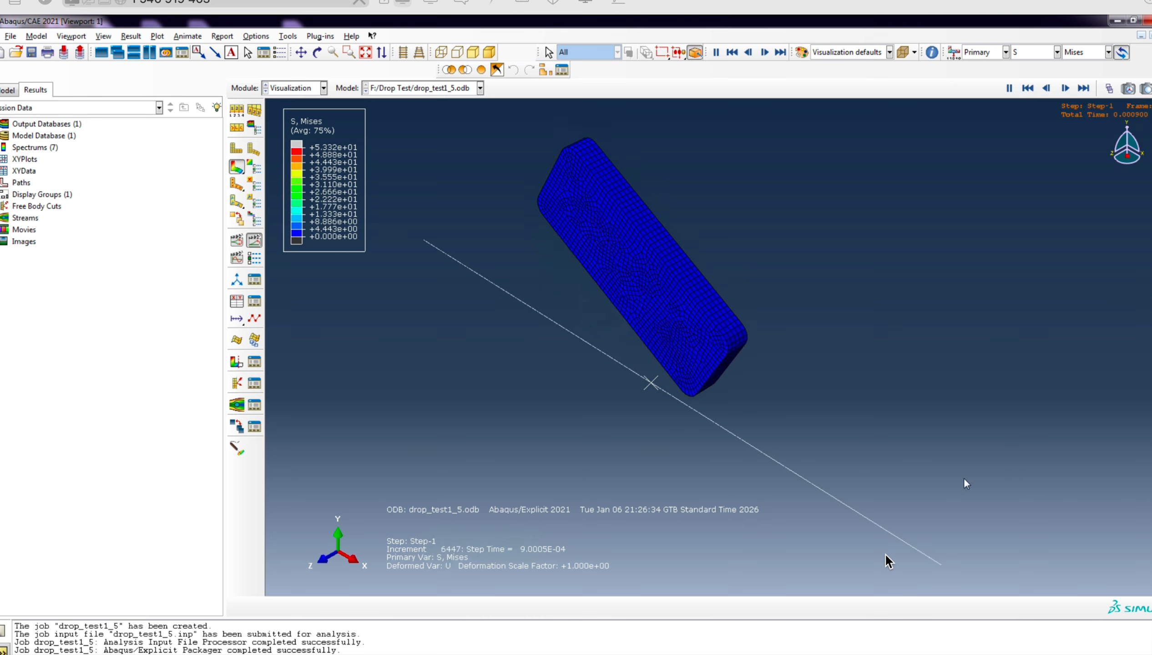